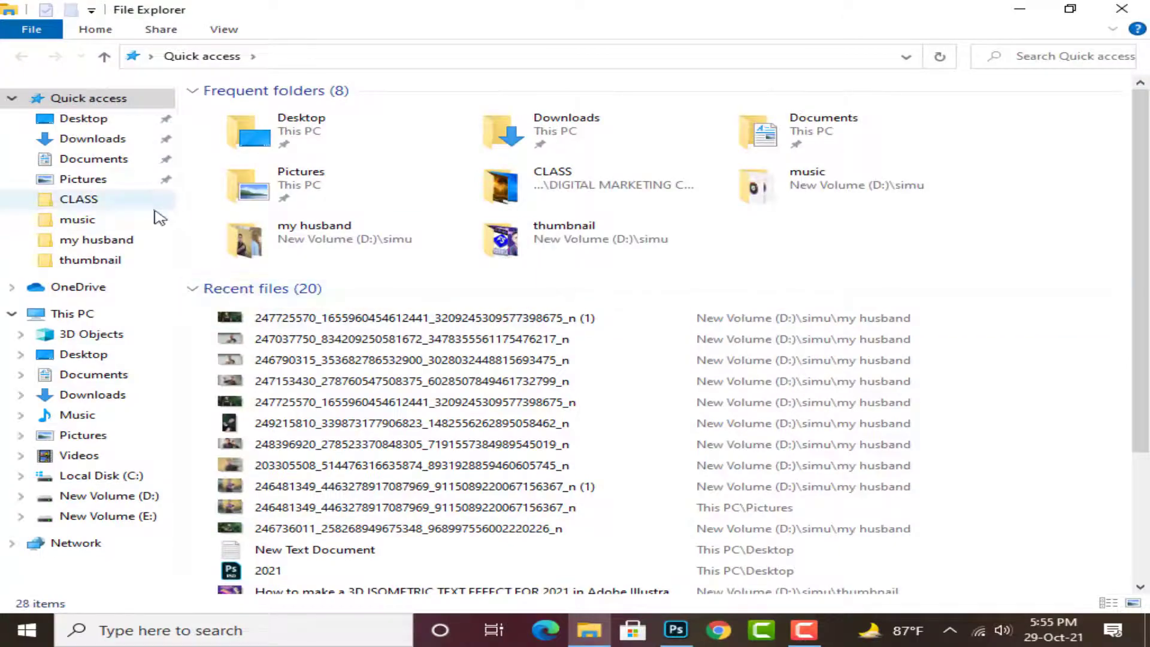
Step: Find the photo of the man in a striped shirt raising one hand in the my husband folder and open it in Photoshop
left_click(149, 248)
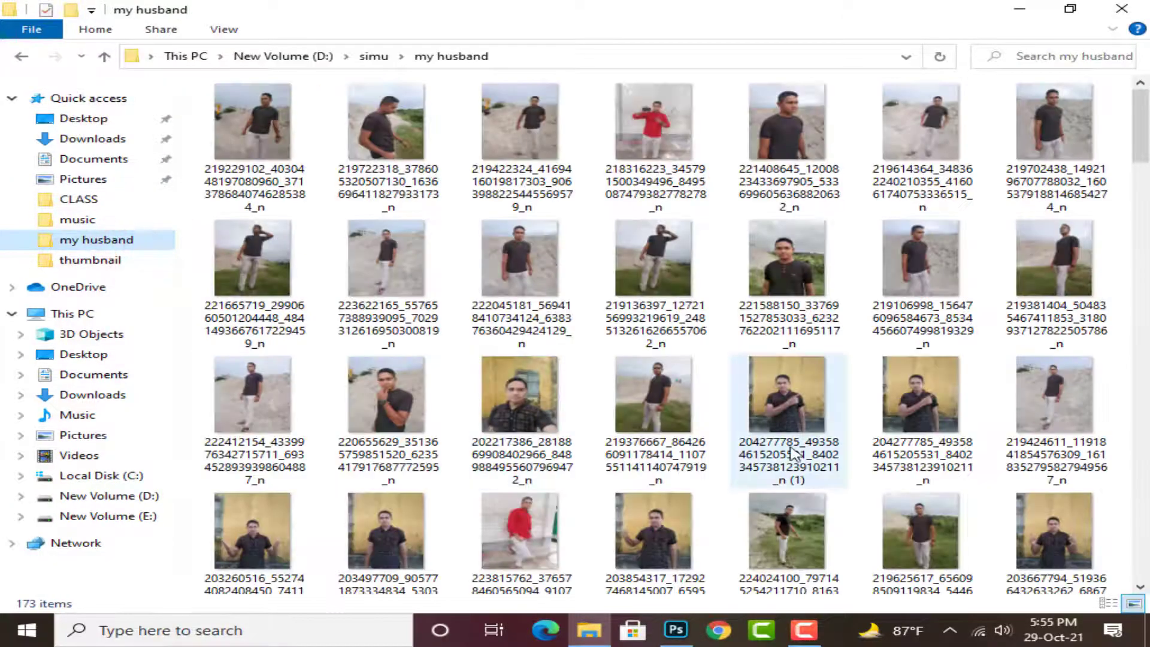
scroll(785, 437, "down", 20)
scroll(792, 446, "up", 10)
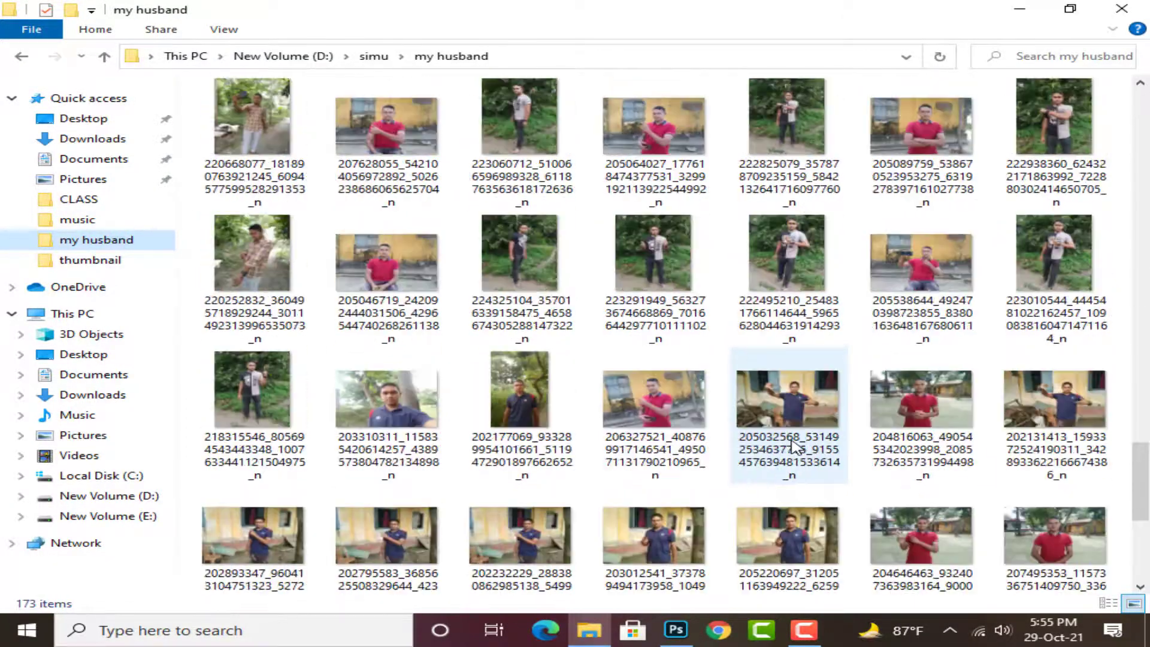
scroll(789, 446, "up", 5)
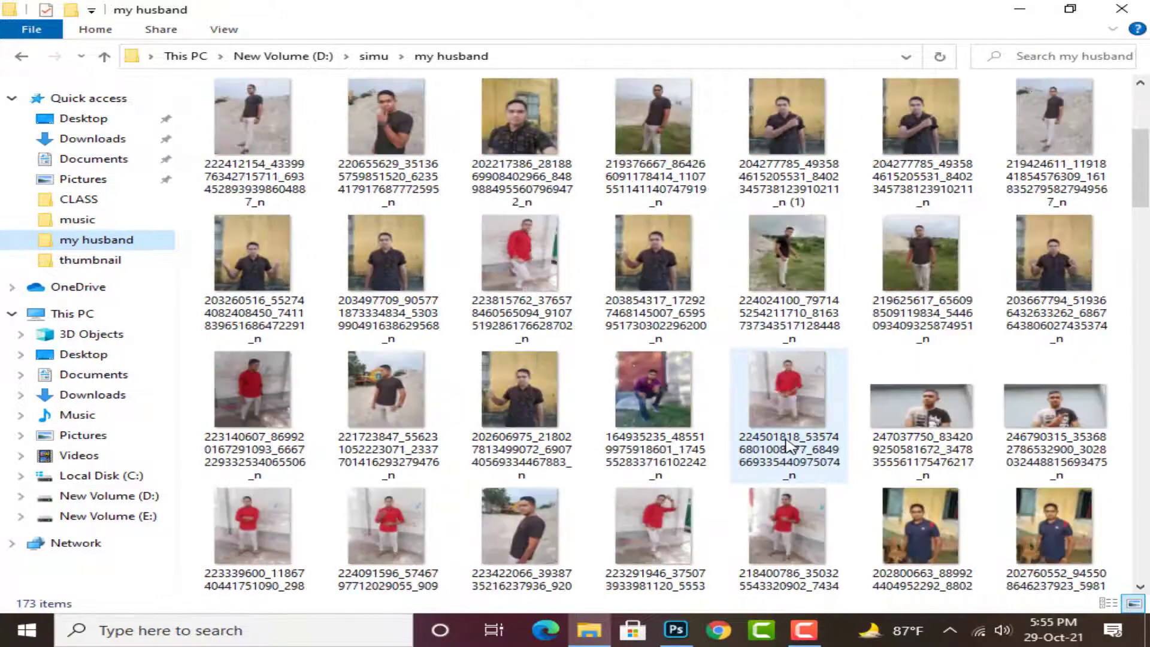
scroll(789, 446, "down", 8)
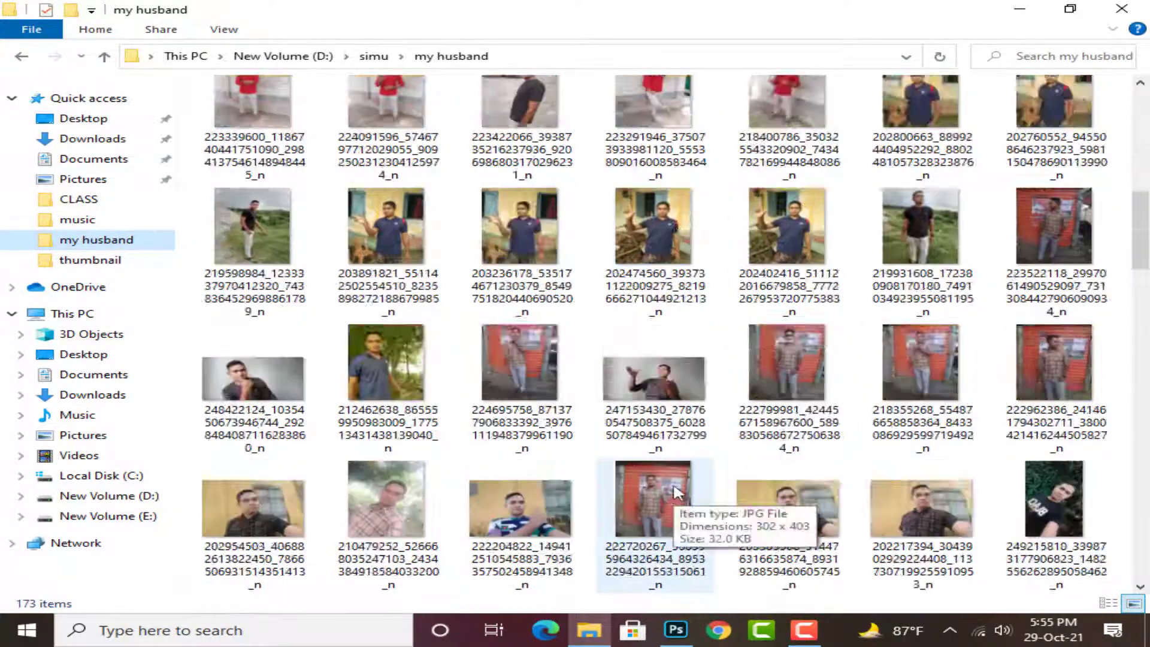
scroll(692, 479, "down", 12)
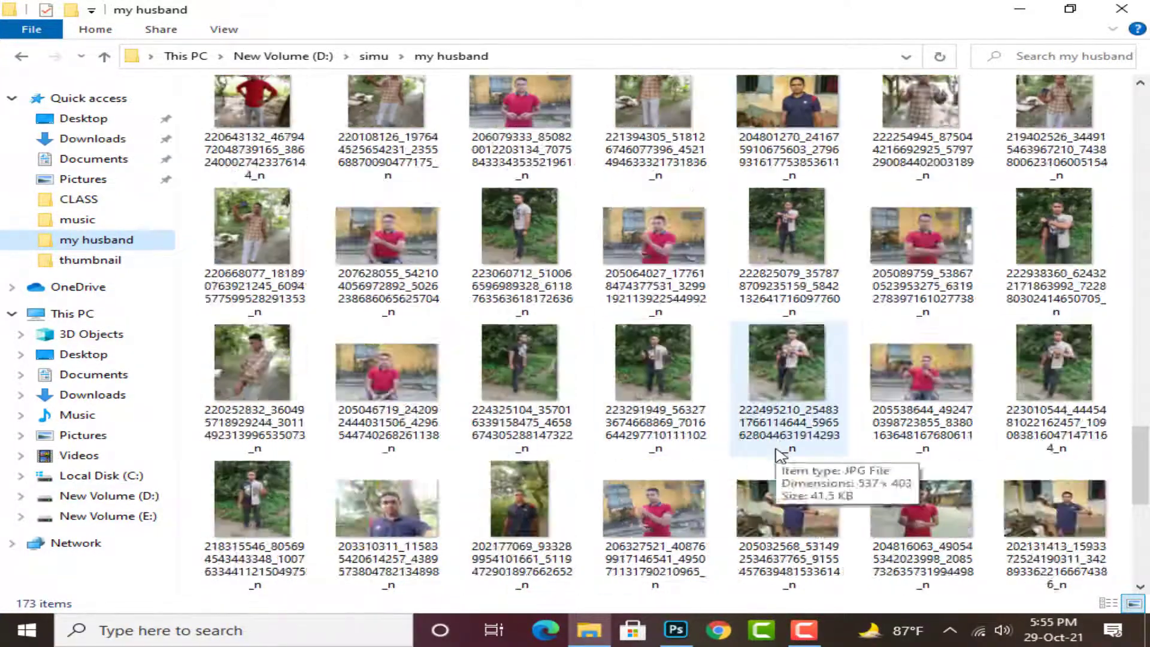
scroll(450, 300, "up", 6)
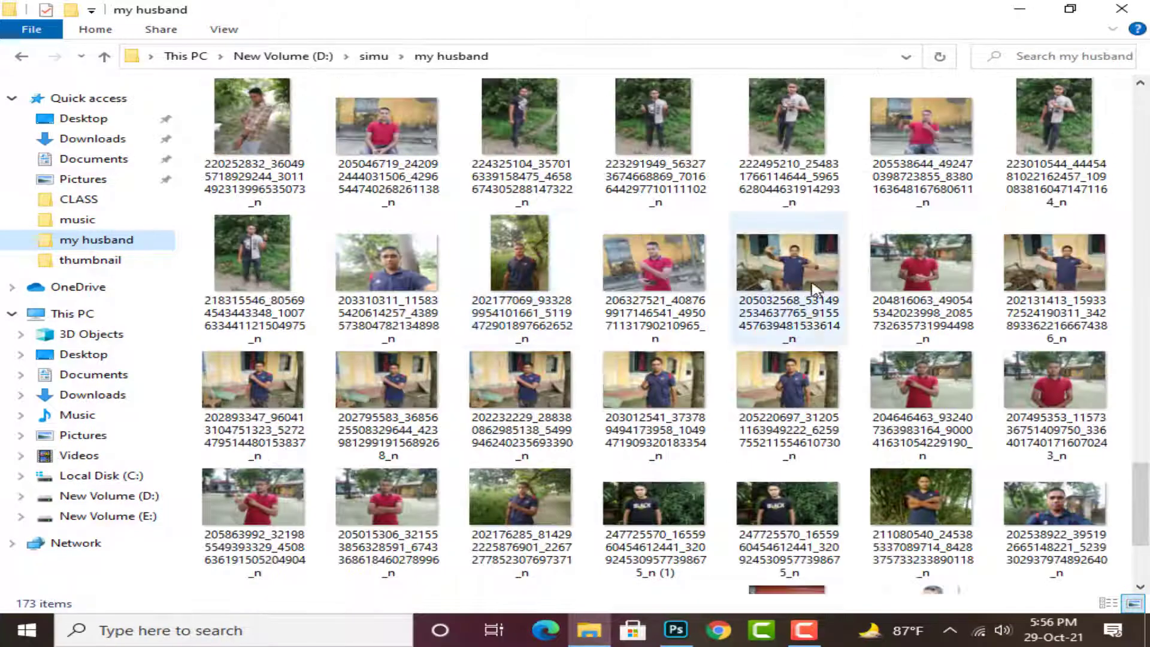
scroll(785, 408, "up", 3)
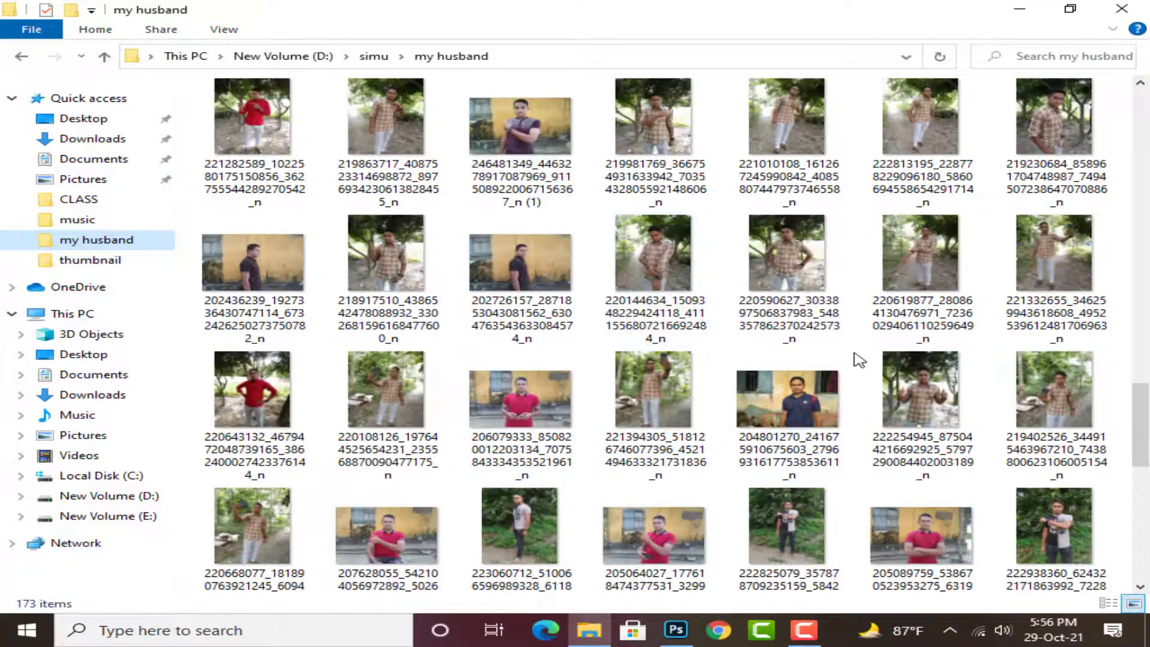
scroll(858, 360, "up", 3)
right_click(519, 140)
left_click(488, 128)
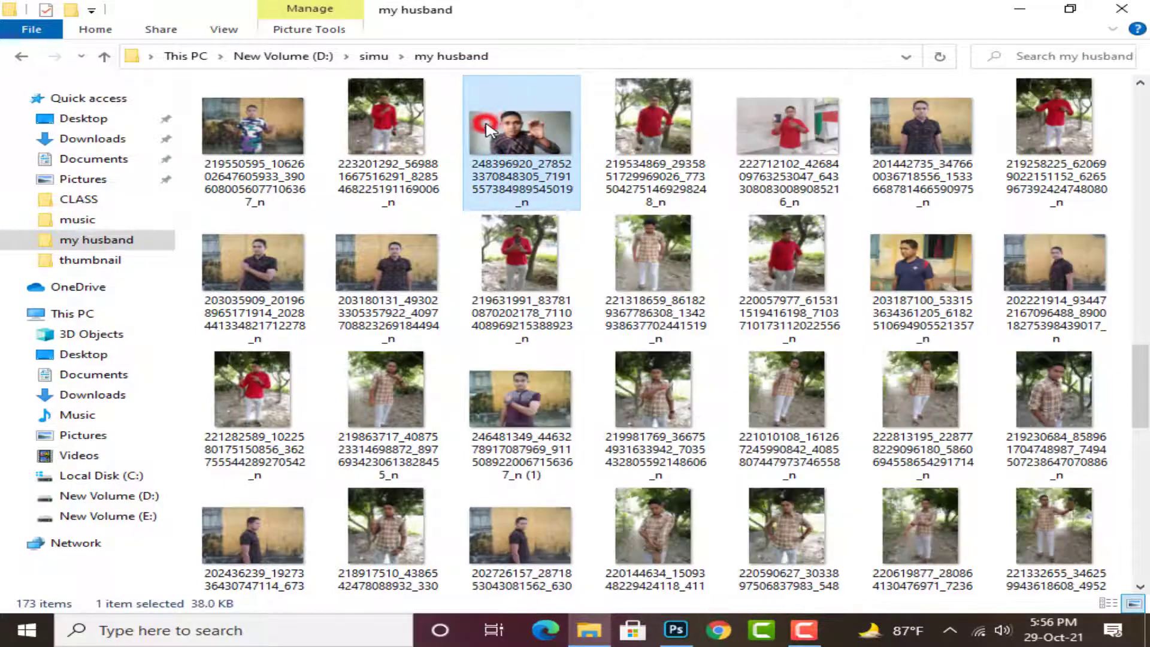
left_click_drag(488, 128, 570, 326)
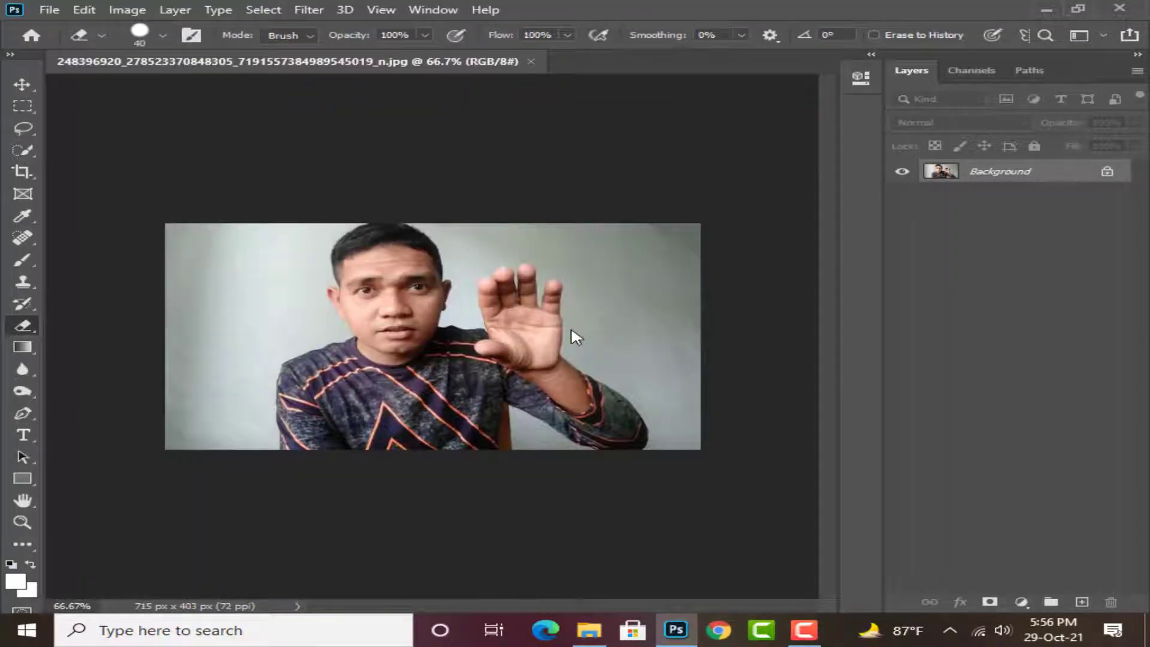
Step: Resize the image to a height of 2000 pixels at a resolution of 300 pixels/inch, keeping its proportions
key("ctrl+plus")
scroll(571, 329, "up", 2)
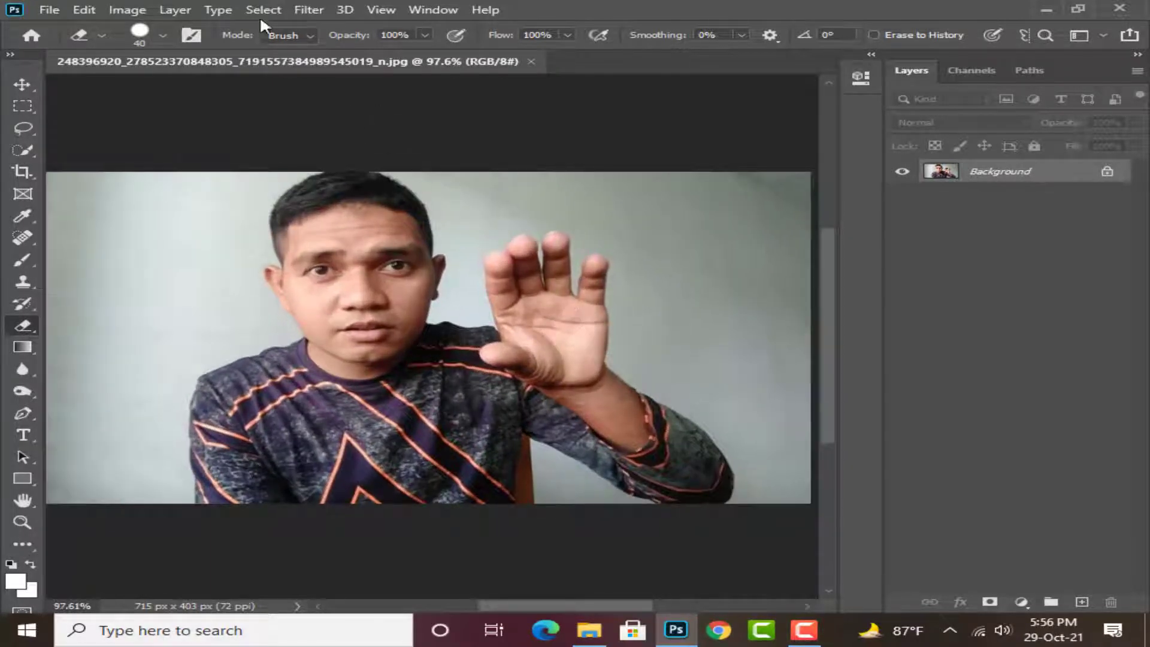
left_click(25, 83)
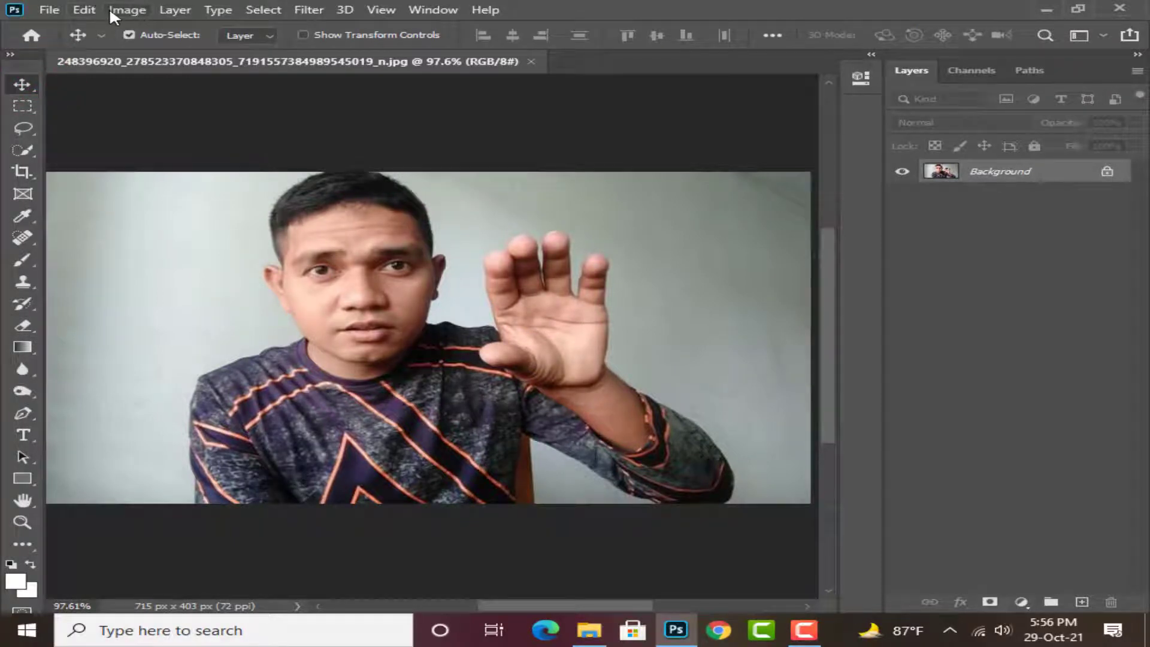
left_click(114, 10)
left_click(177, 133)
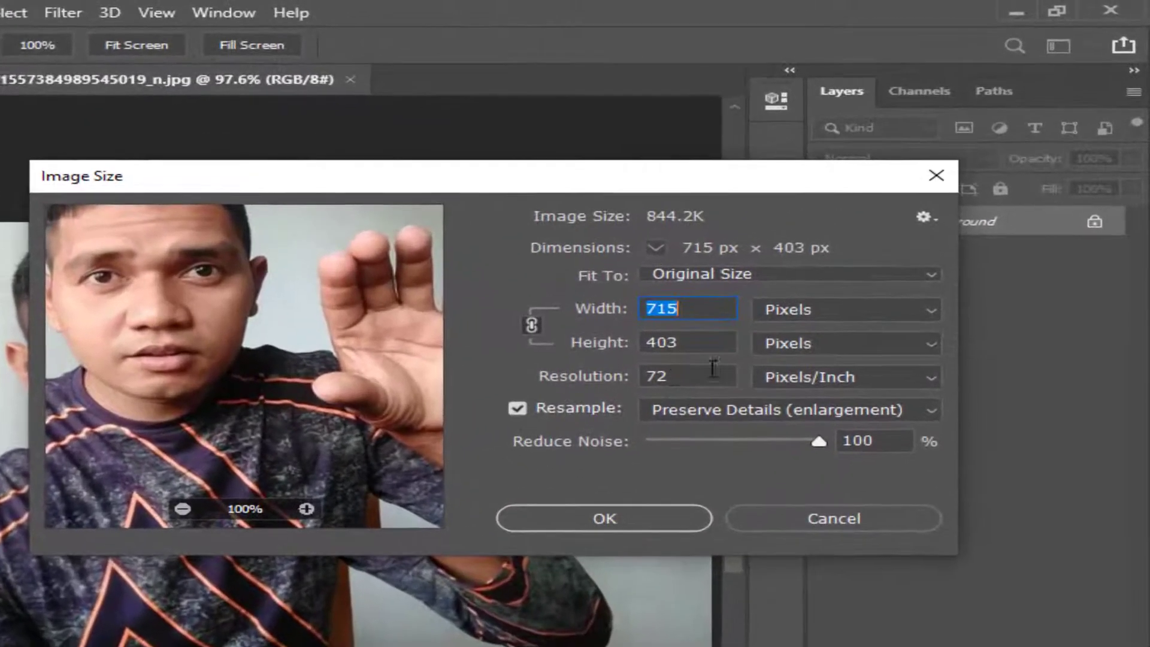
left_click(781, 292)
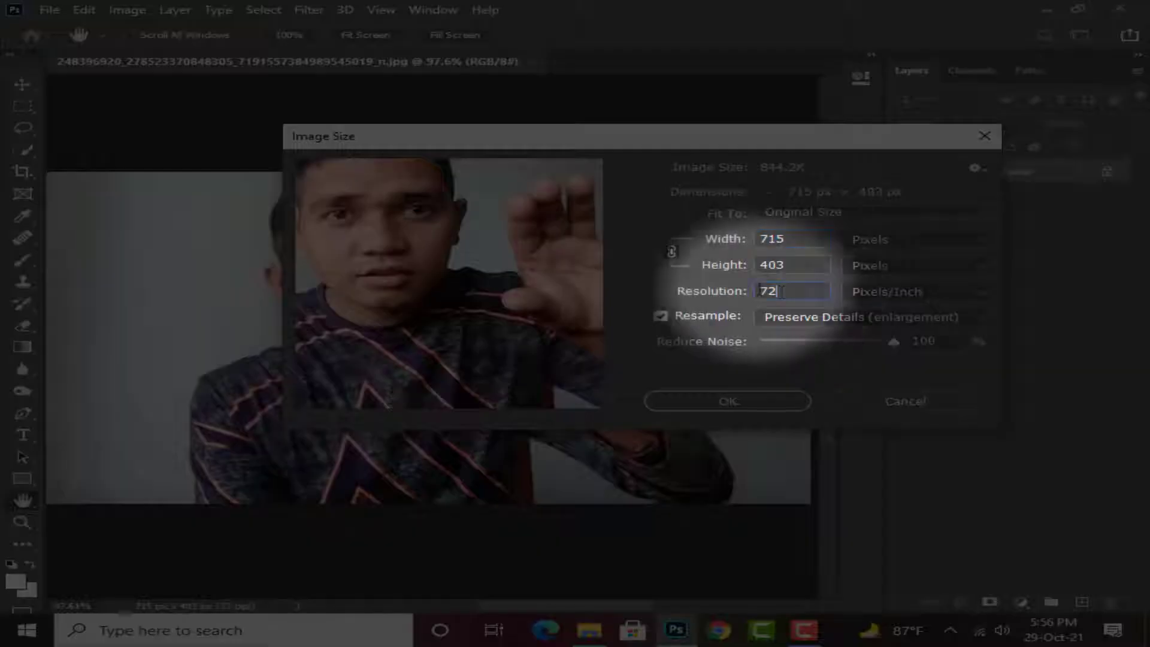
double_click(781, 292)
type("30")
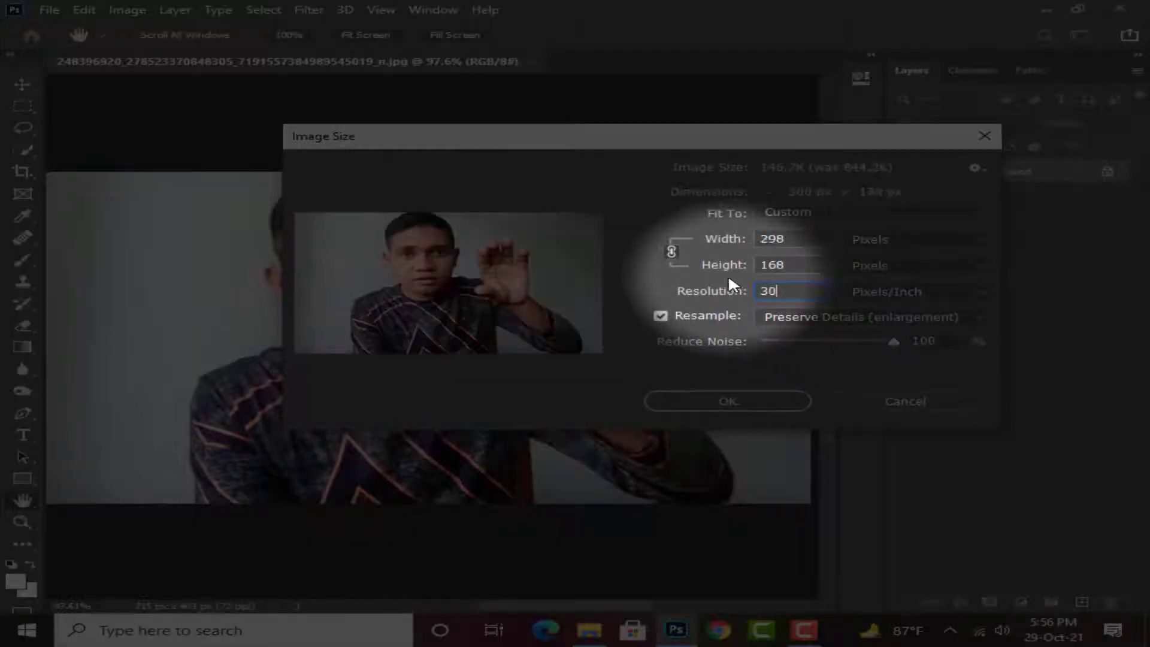
type("0")
double_click(800, 266)
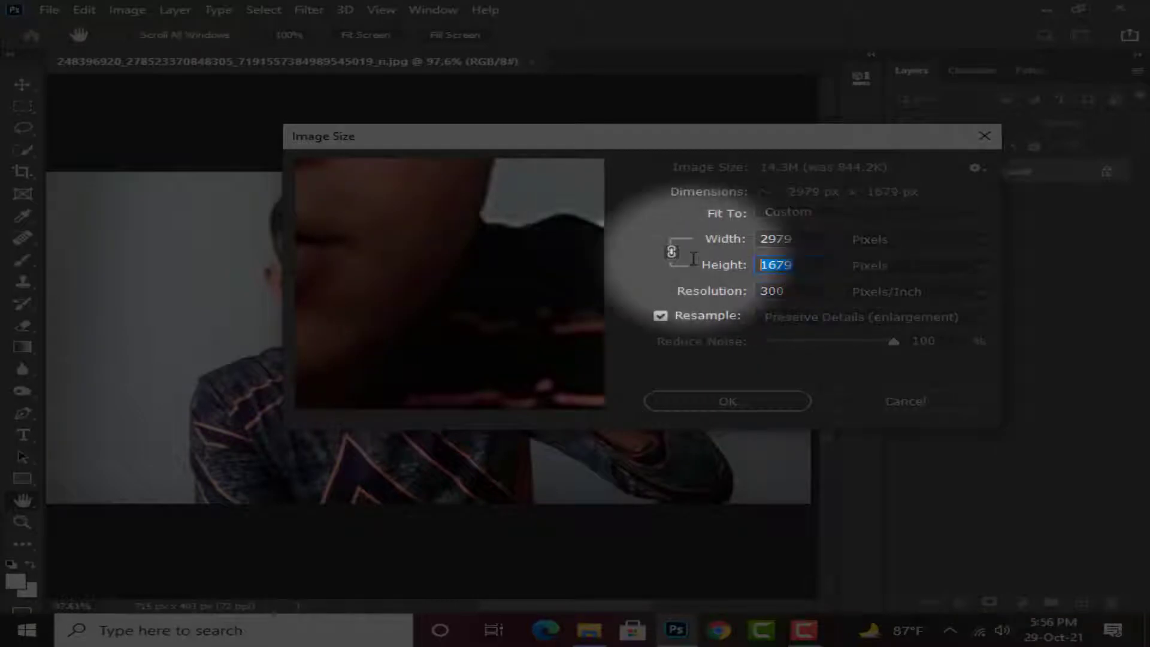
type("2000")
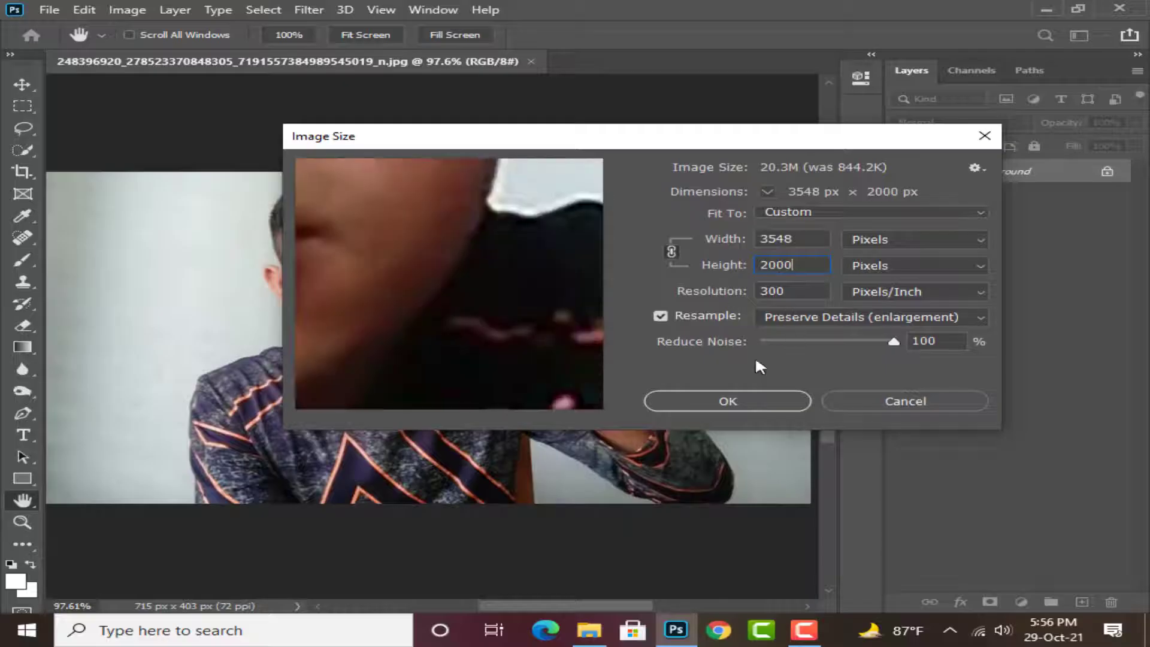
left_click(732, 406)
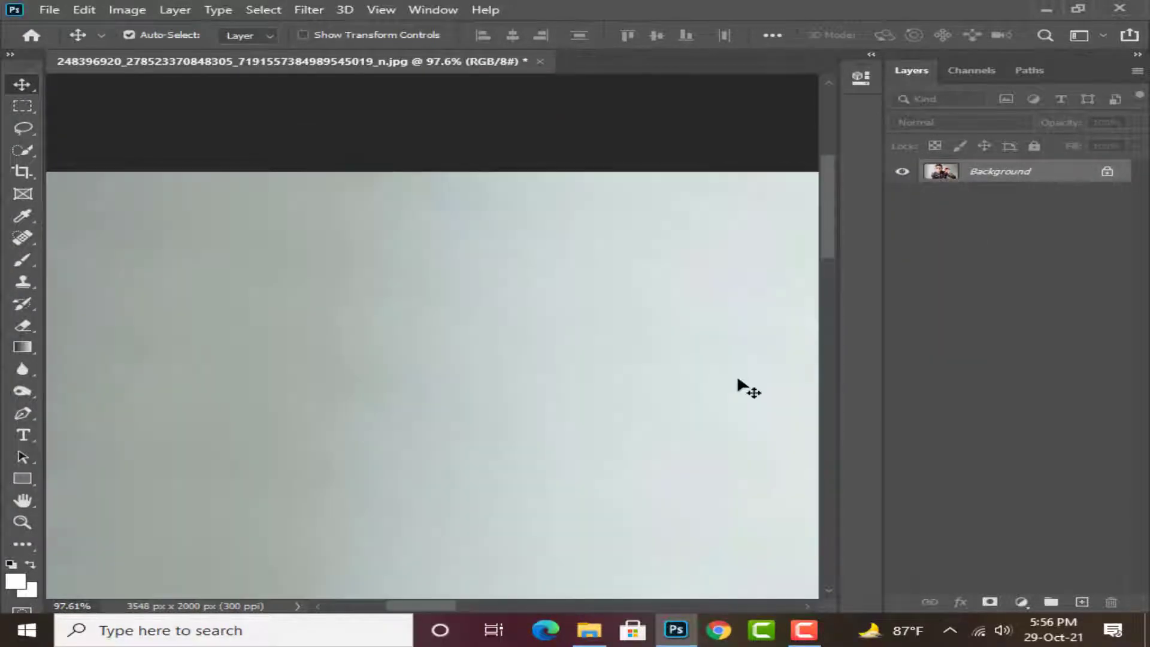
Step: Duplicate the Background layer
scroll(743, 387, "down", 3)
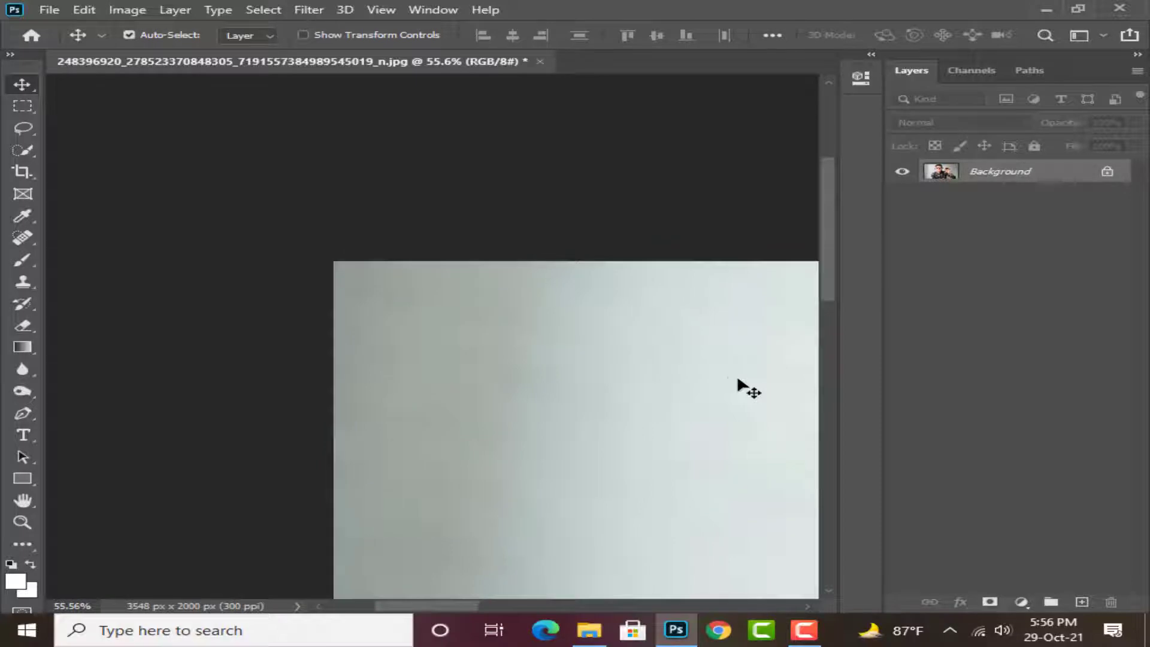
left_click_drag(737, 387, 300, 213)
scroll(610, 385, "down", 1)
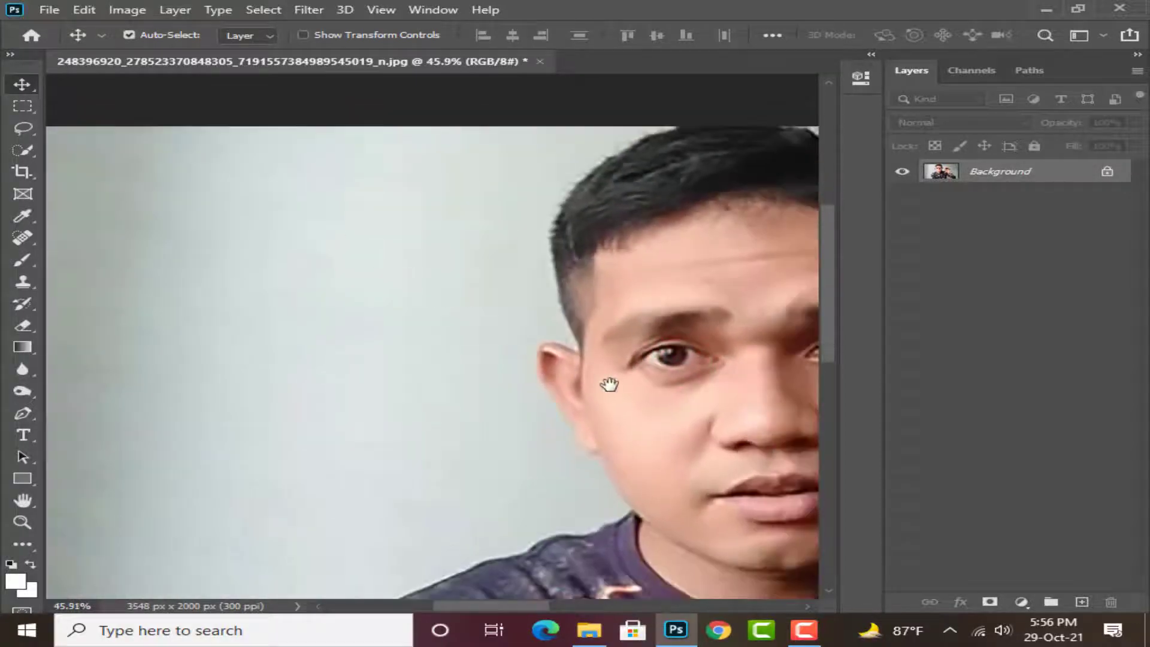
left_click_drag(610, 384, 349, 267)
scroll(354, 270, "down", 3)
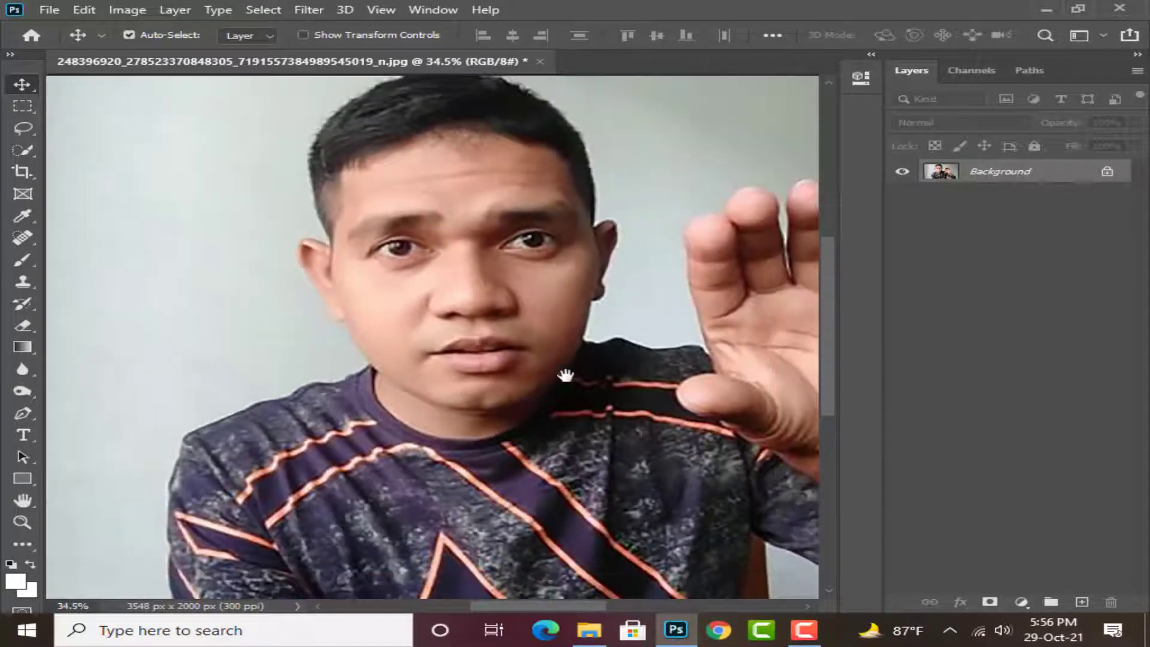
left_click_drag(565, 376, 510, 345)
scroll(510, 348, "down", 3)
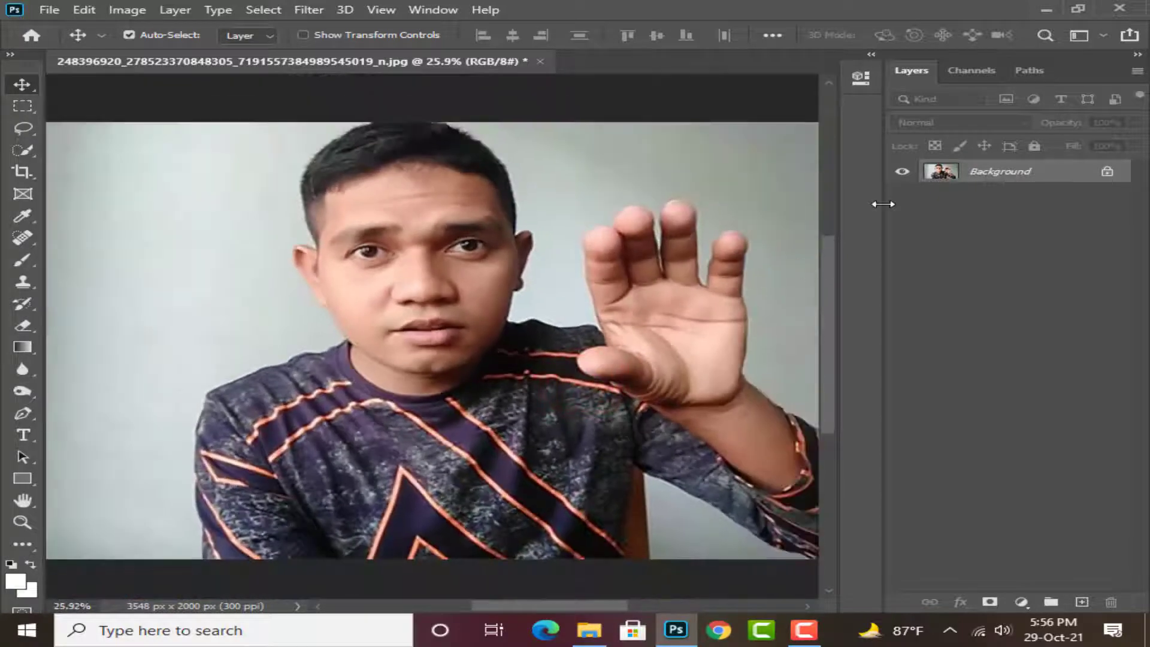
key("ctrl+j")
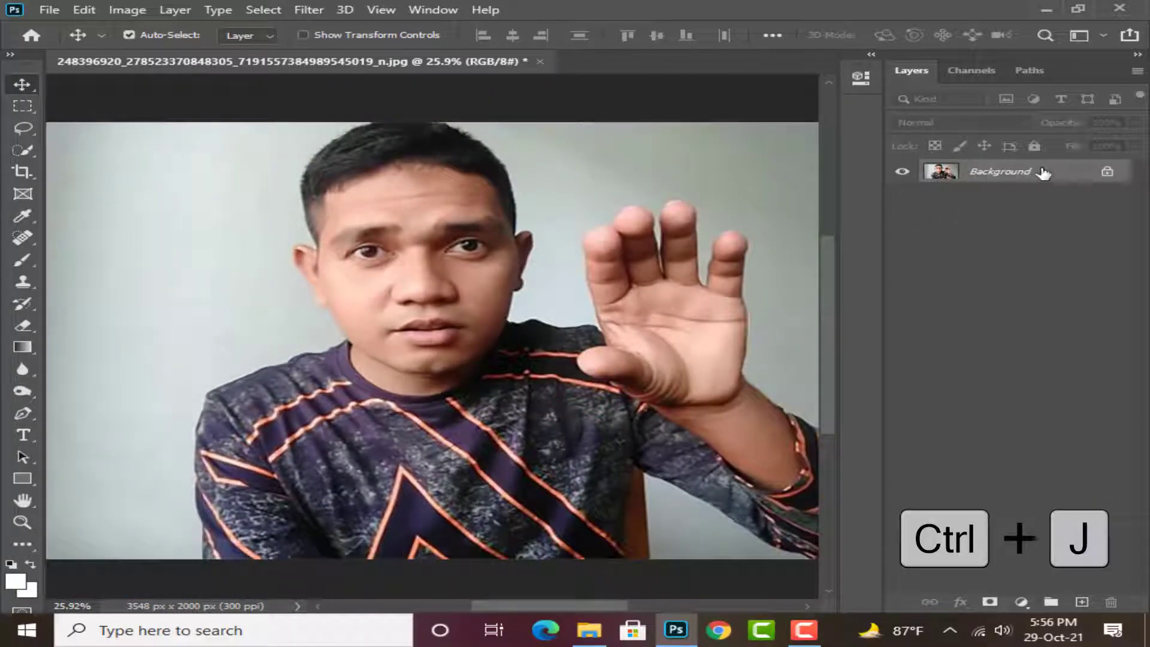
key("ctrl+j")
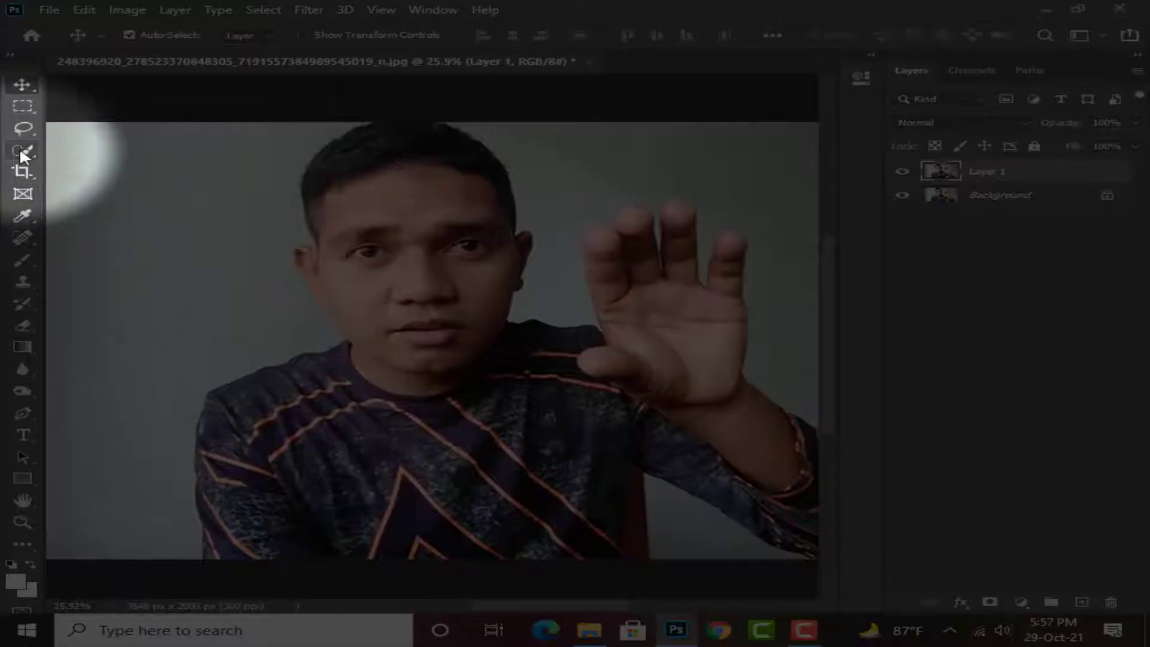
Step: Select the man's head and torso with the Quick Selection tool, using a 500 px brush
left_click(23, 150)
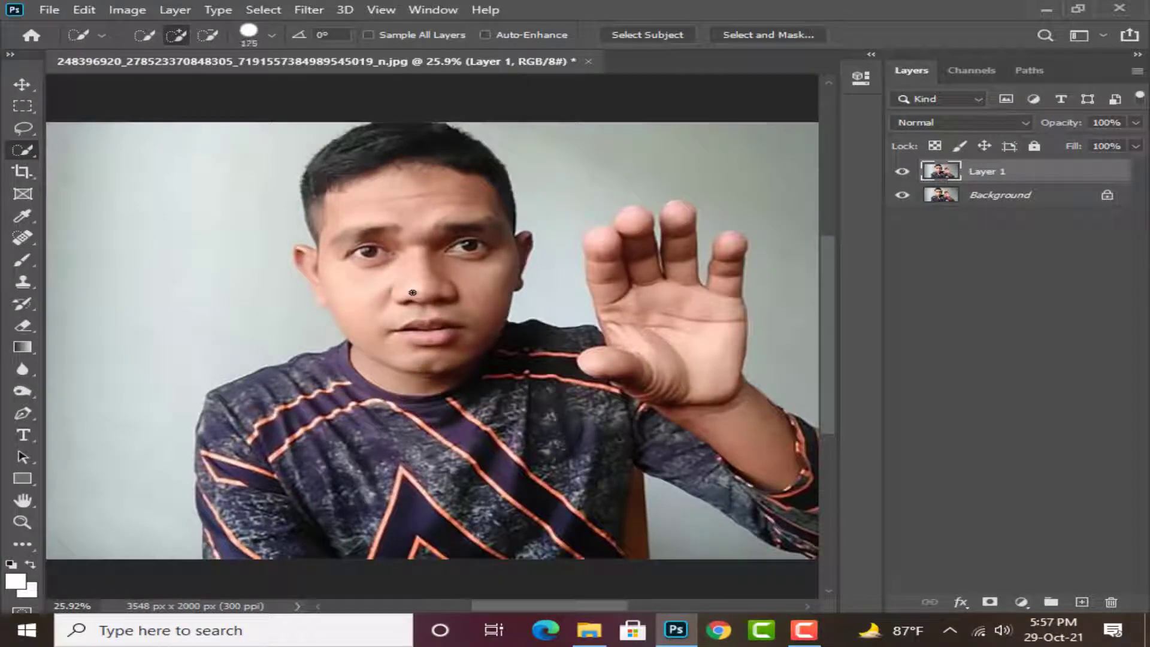
key("]")
key("]")
key("]")
key("]")
key("]")
left_click_drag(413, 205, 489, 429)
left_click(502, 462)
left_click(339, 521)
left_click(318, 428)
left_click(289, 530)
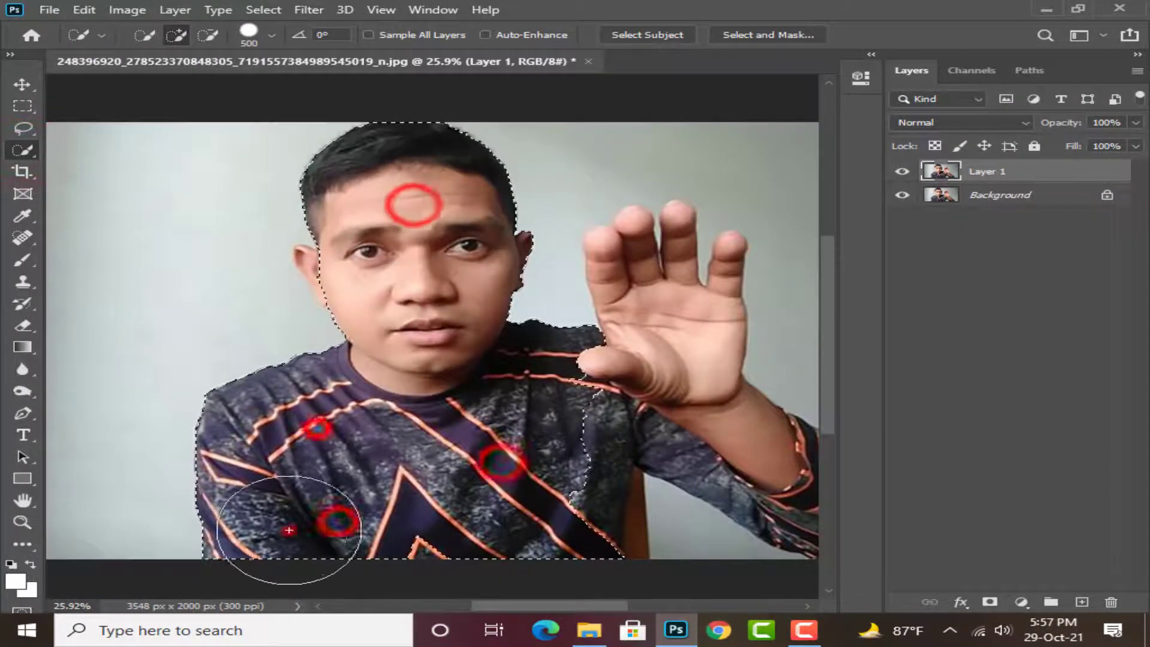
Step: Add the raised hand, forearm and sleeve to the selection with a smaller brush
key("[")
key("[")
key("[")
left_click_drag(642, 380, 655, 419)
left_click(645, 265)
left_click_drag(706, 347, 432, 267)
left_click(583, 435)
Step: Add the missing fingertips of the raised hand to the selection with a 90 px brush
scroll(418, 334, "down", 4)
key("[")
key("[")
key("[")
key("[")
key("[")
key("[")
left_click_drag(592, 281, 593, 272)
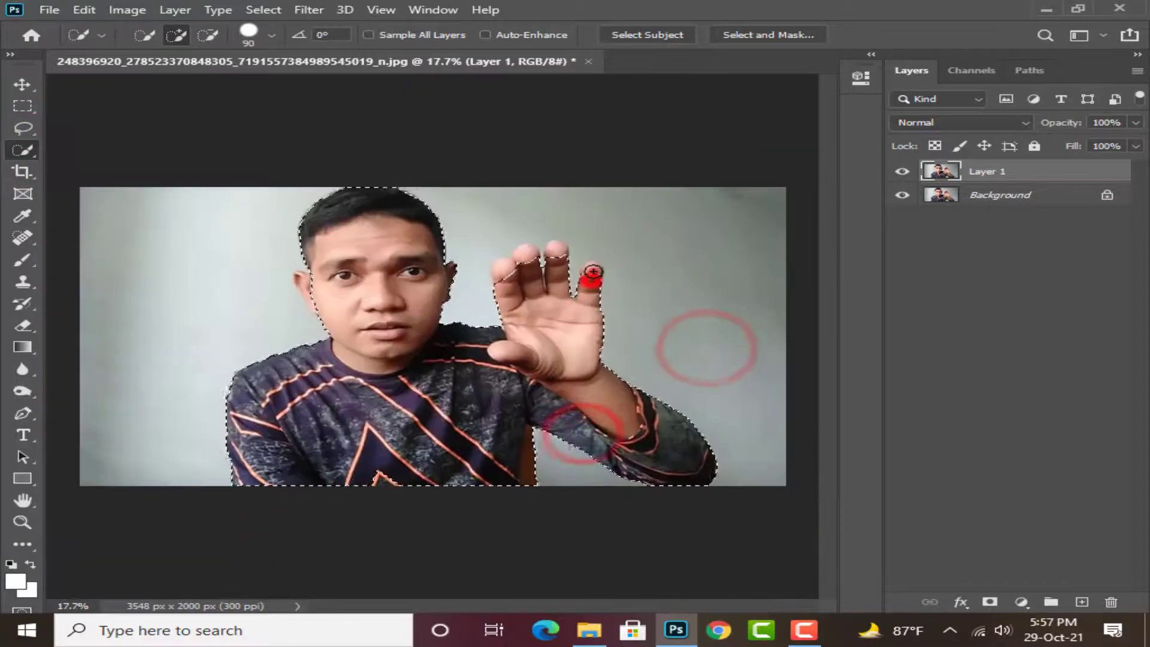
left_click(519, 260)
left_click(558, 252)
Step: Extend the selection over the ear beside the wall and the adjoining side of the face and hairline
left_click(315, 293)
scroll(315, 292, "up", 7)
left_click(303, 327)
left_click(264, 274)
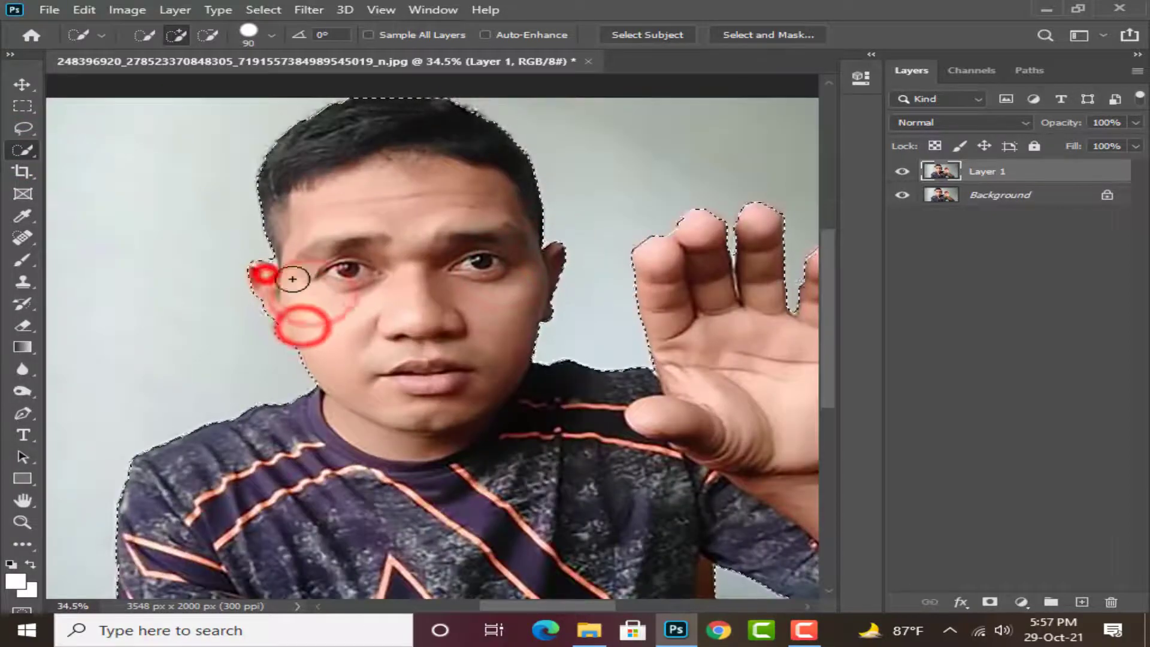
left_click(264, 278)
scroll(305, 312, "up", 6)
left_click(292, 321)
left_click(509, 290)
left_click(479, 304)
left_click(406, 300)
left_click(335, 324)
scroll(343, 309, "up", 3)
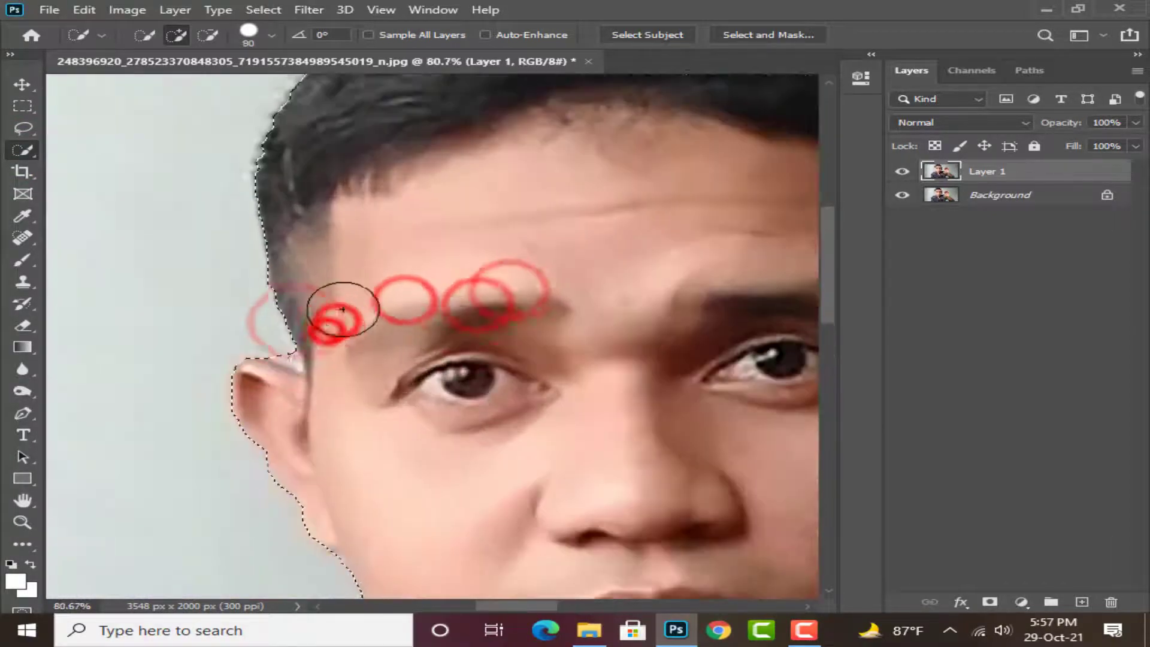
Step: Refine the selection edge where the top of the ear meets the hair, using a 15 px brush
key("[")
key("[")
key("[")
key("[")
key("[")
key("[")
key("[")
key("[")
key("[")
key("[")
key("[")
left_click(289, 360, "alt")
left_click(282, 356)
Step: Add the unselected patch of shirt at the image's lower edge to the selection
scroll(282, 356, "down", 12)
left_click(492, 374)
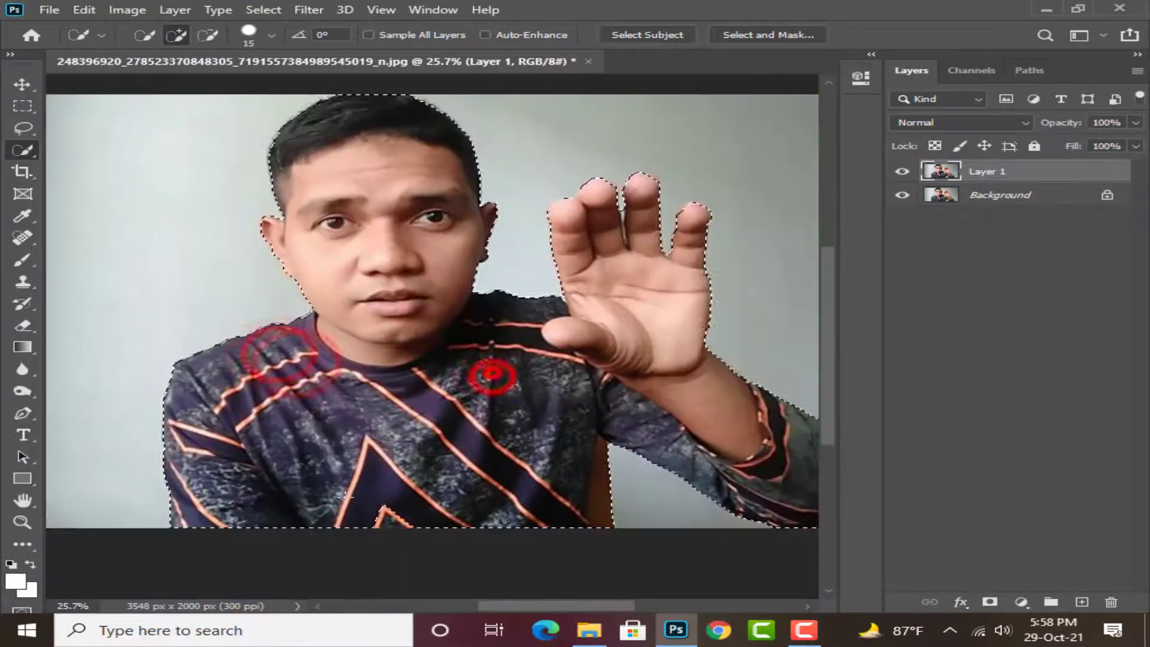
left_click(378, 506)
scroll(377, 506, "down", 3)
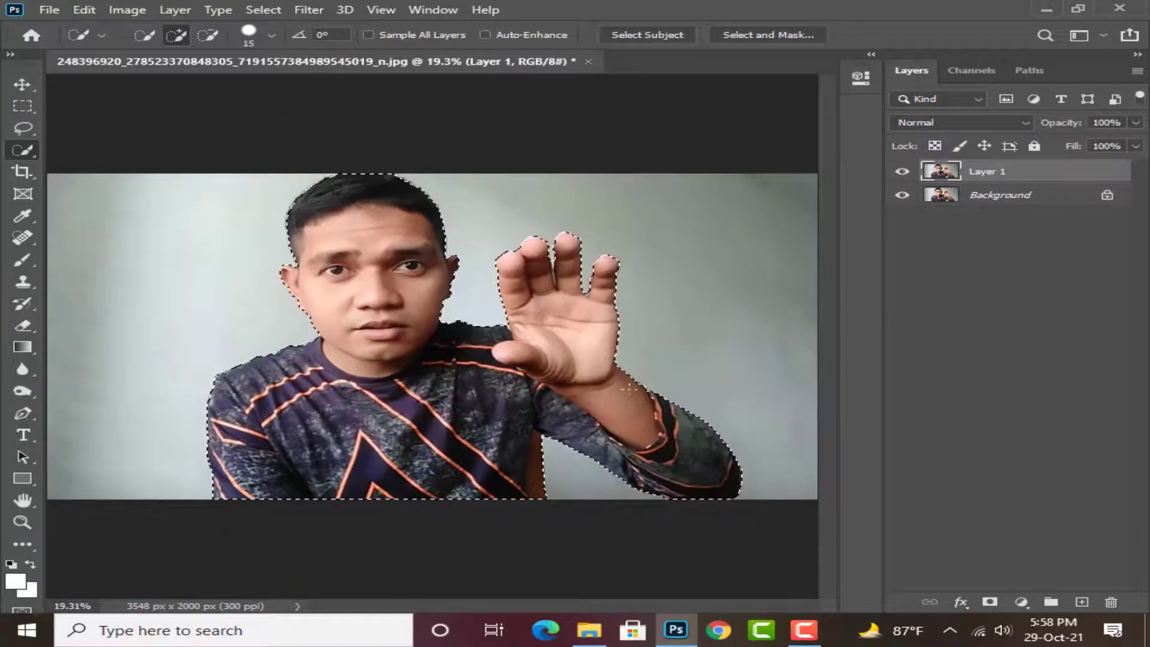
Step: Add a layer mask to Layer 1 from the selection and hide the Background layer
left_click(992, 603)
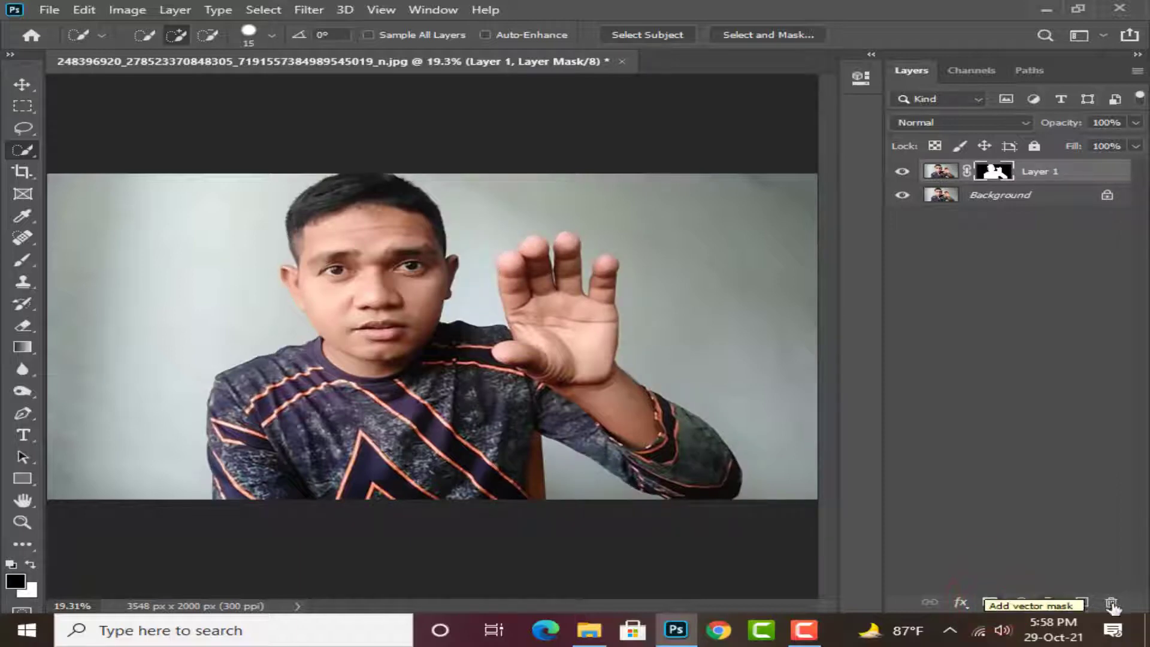
left_click(900, 196)
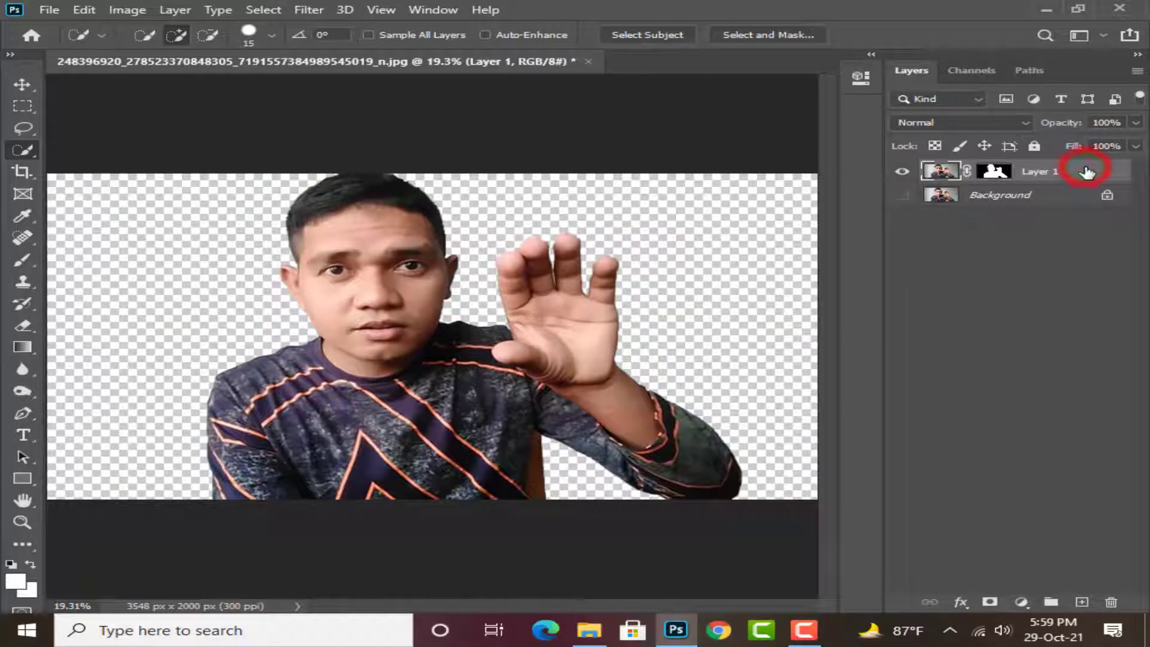
Step: Add a white (ffffff) Solid Color fill layer directly above the Background layer
left_click(1031, 197)
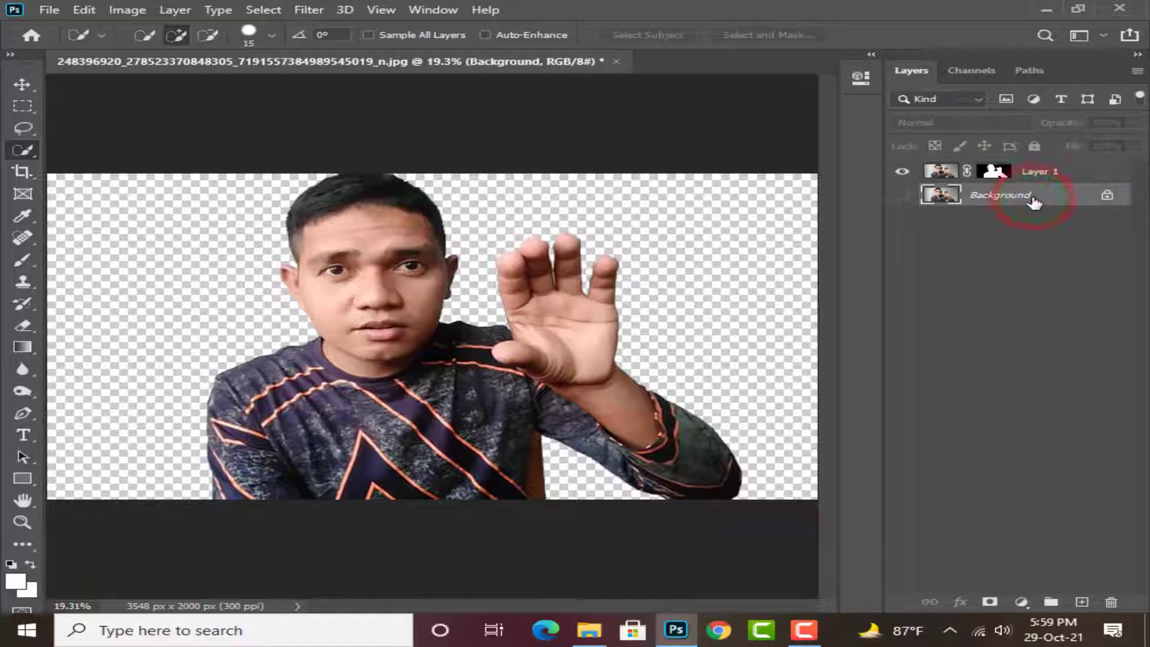
left_click(1021, 600)
left_click(1027, 310)
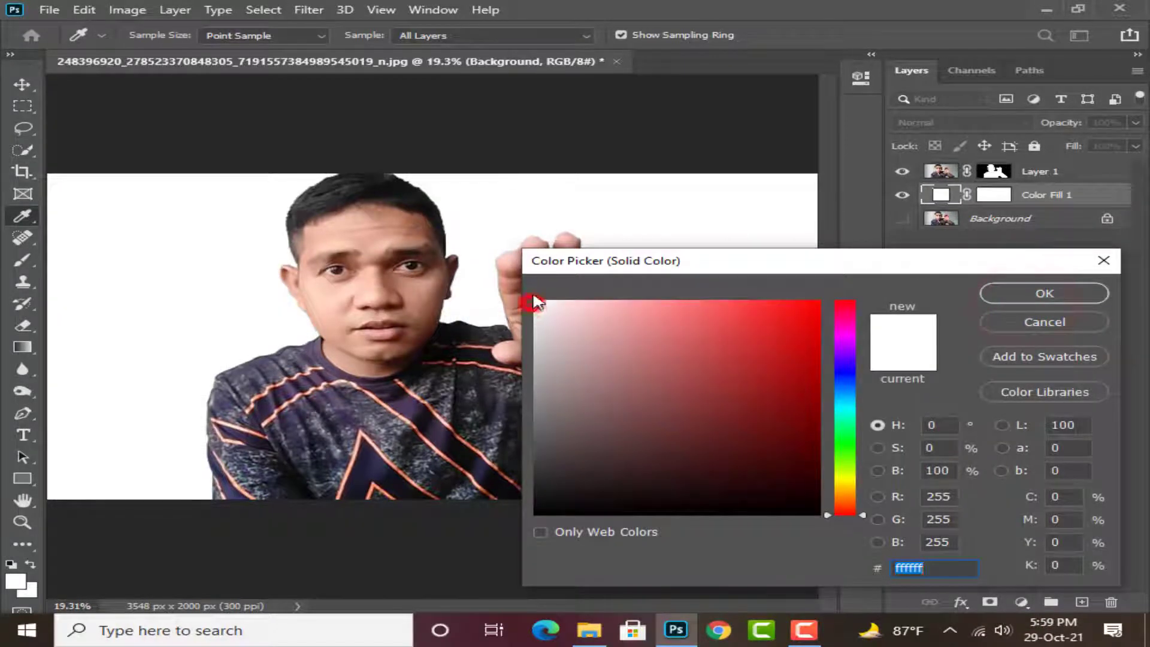
left_click(1041, 293)
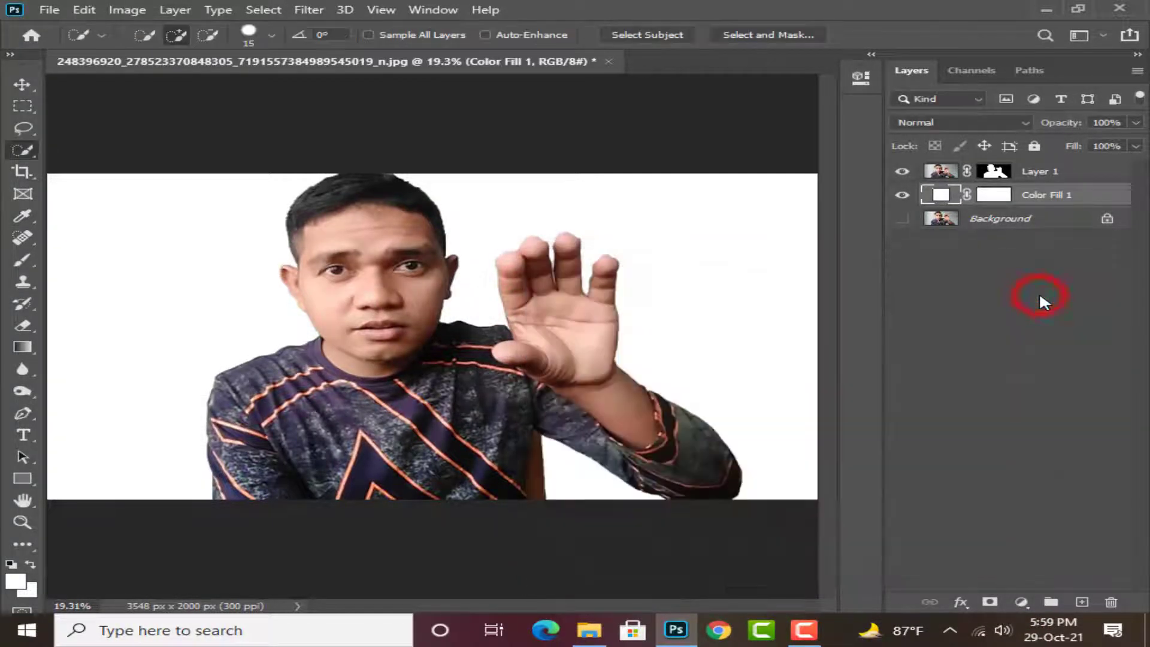
Step: Merge the masked portrait layer and the white Color Fill 1 layer into a single layer
key("shift")
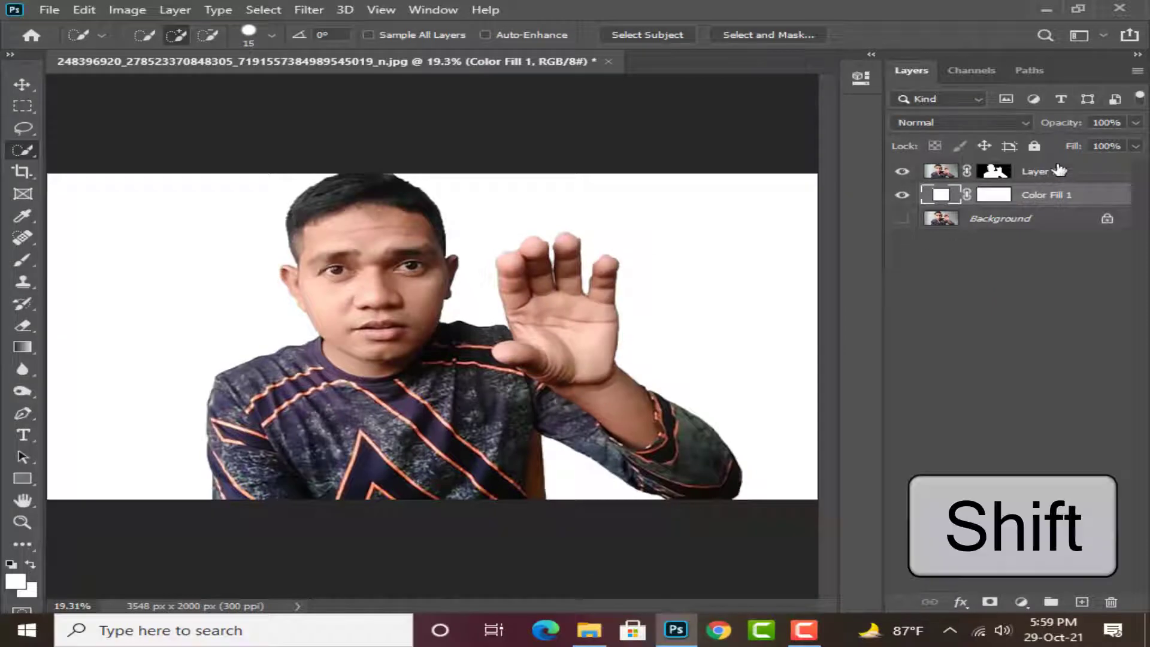
left_click(1059, 171, "shift")
right_click(1056, 170)
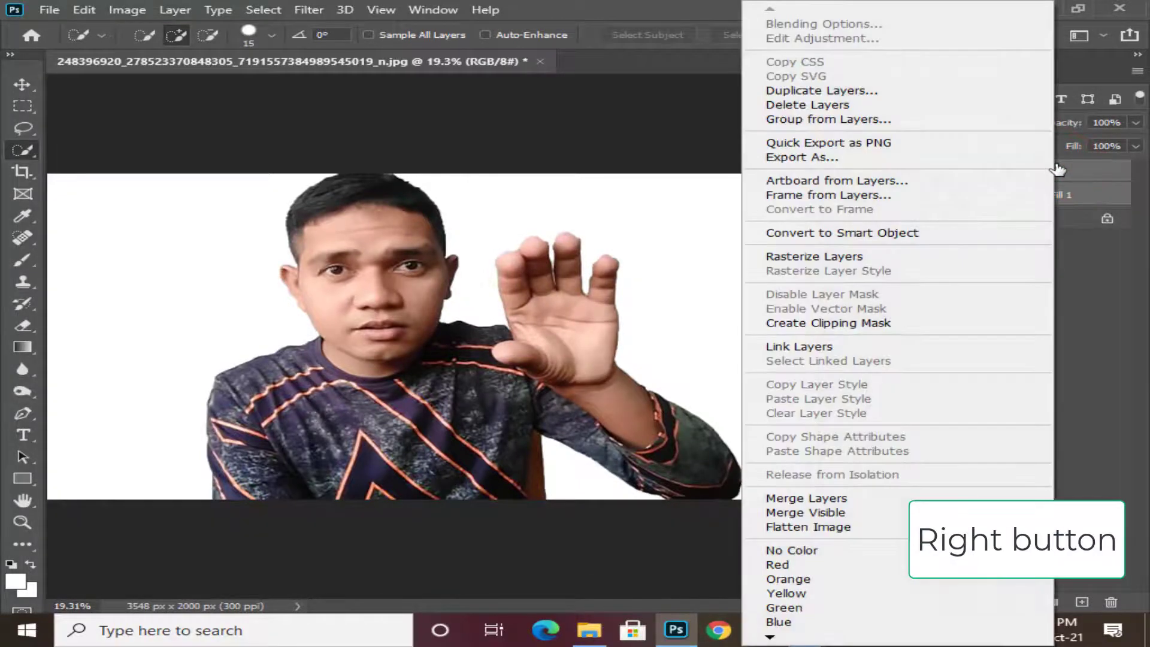
left_click(835, 499)
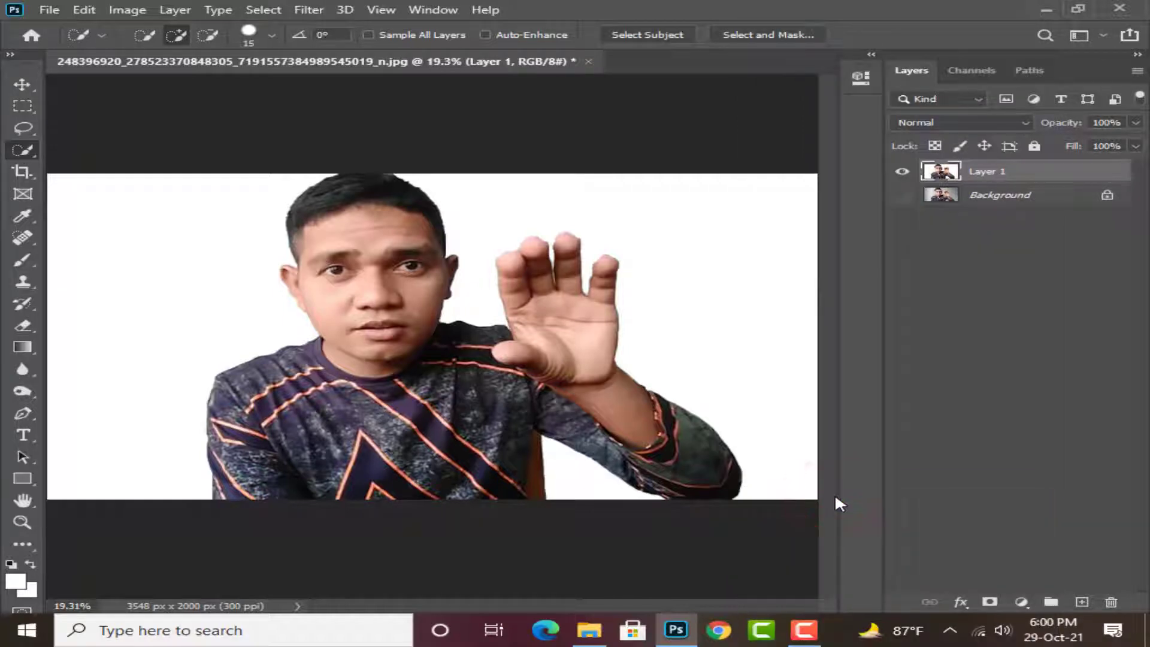
Step: Duplicate the merged Layer 1
left_click(1070, 168)
left_click(1025, 167)
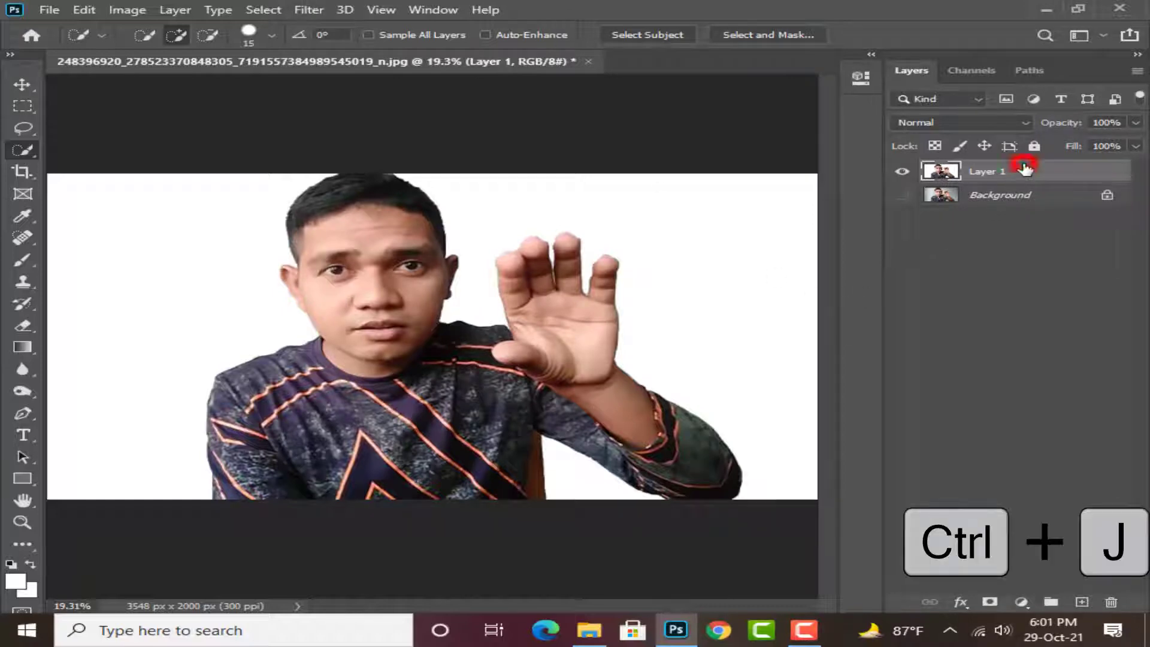
key("ctrl+j")
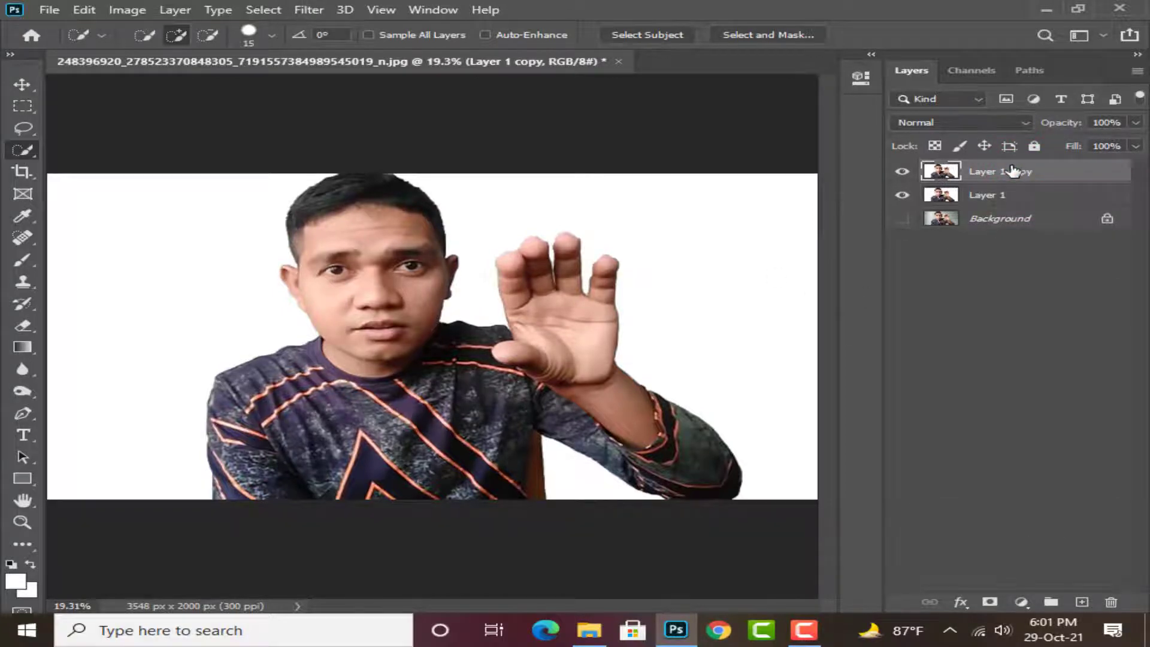
Step: Start a Smart Sharpen on the duplicated layer with Amount 240%, Radius 3.0 px and Reduce Noise 30%
left_click(307, 10)
left_click(380, 296)
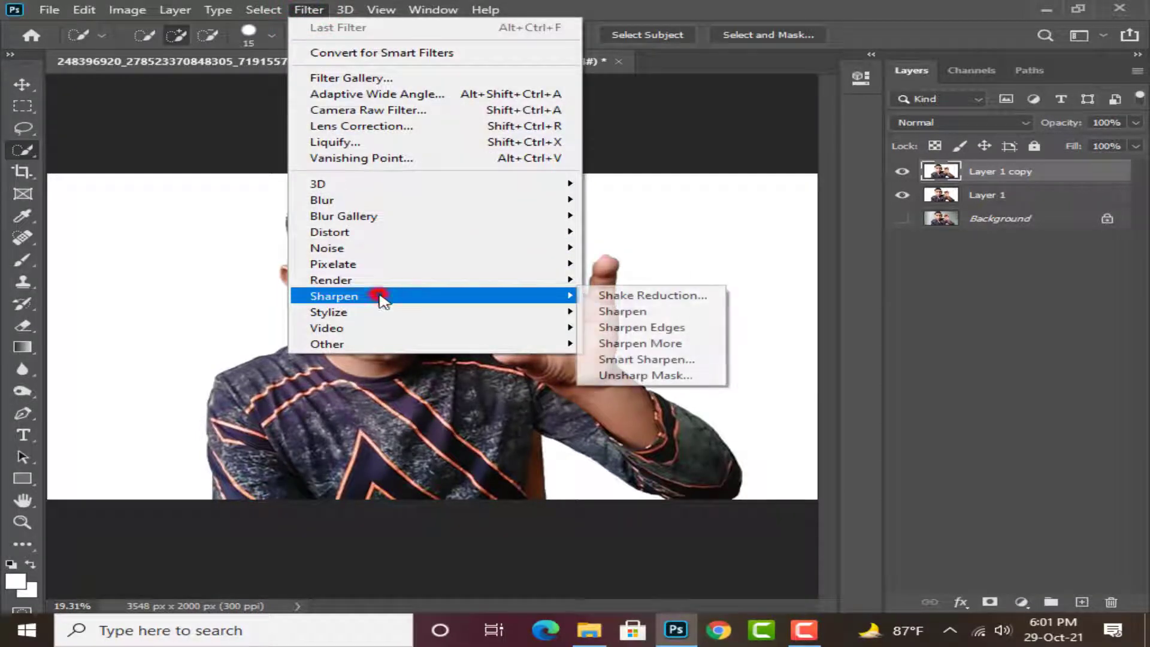
left_click(636, 359)
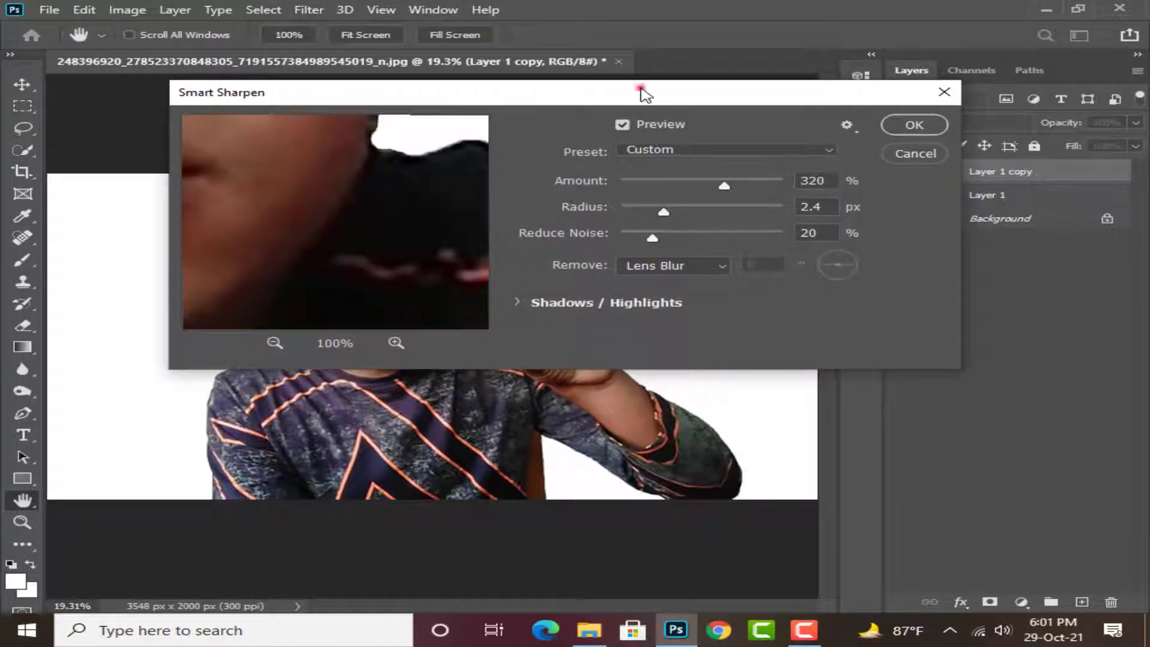
left_click_drag(639, 91, 694, 364)
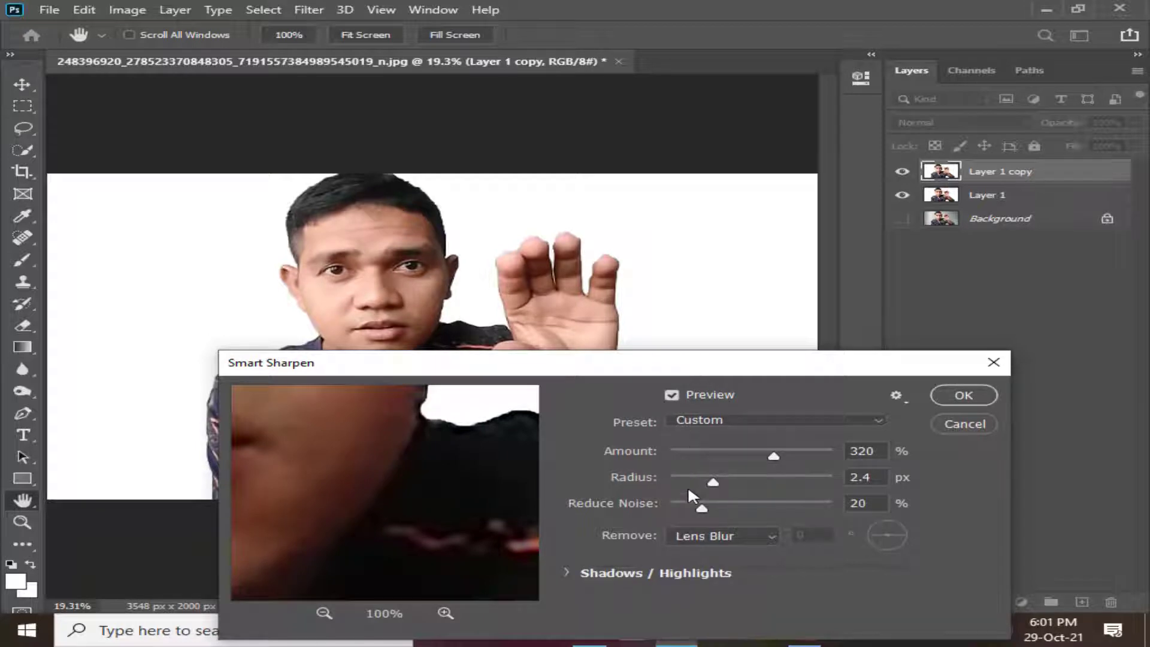
left_click(847, 451)
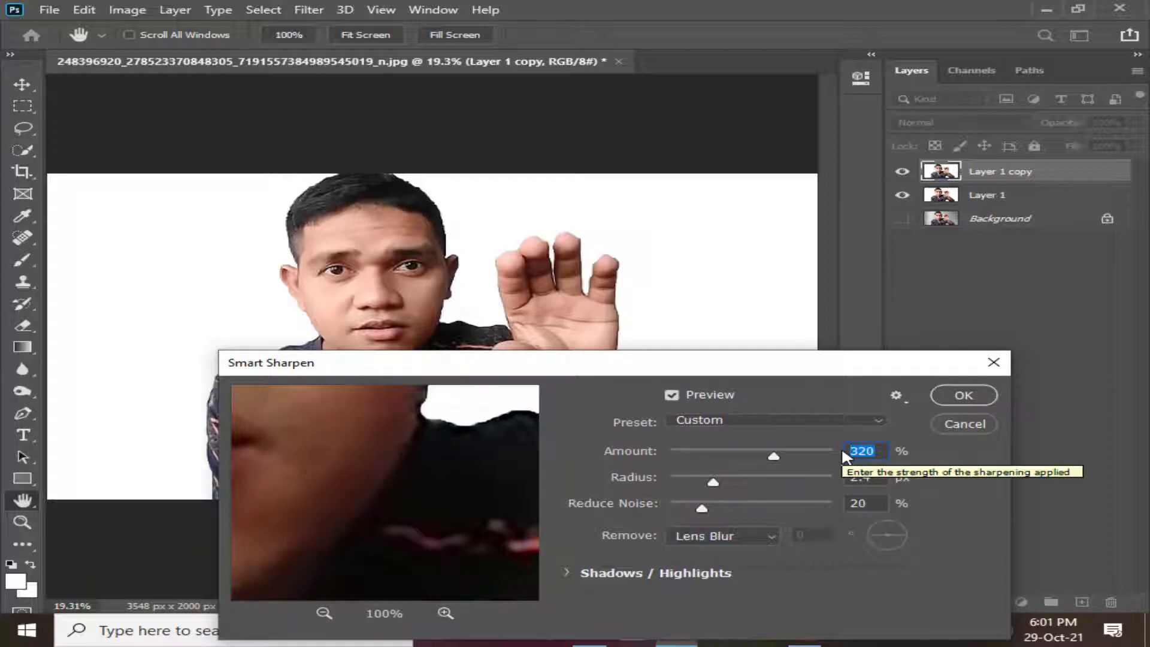
type("240")
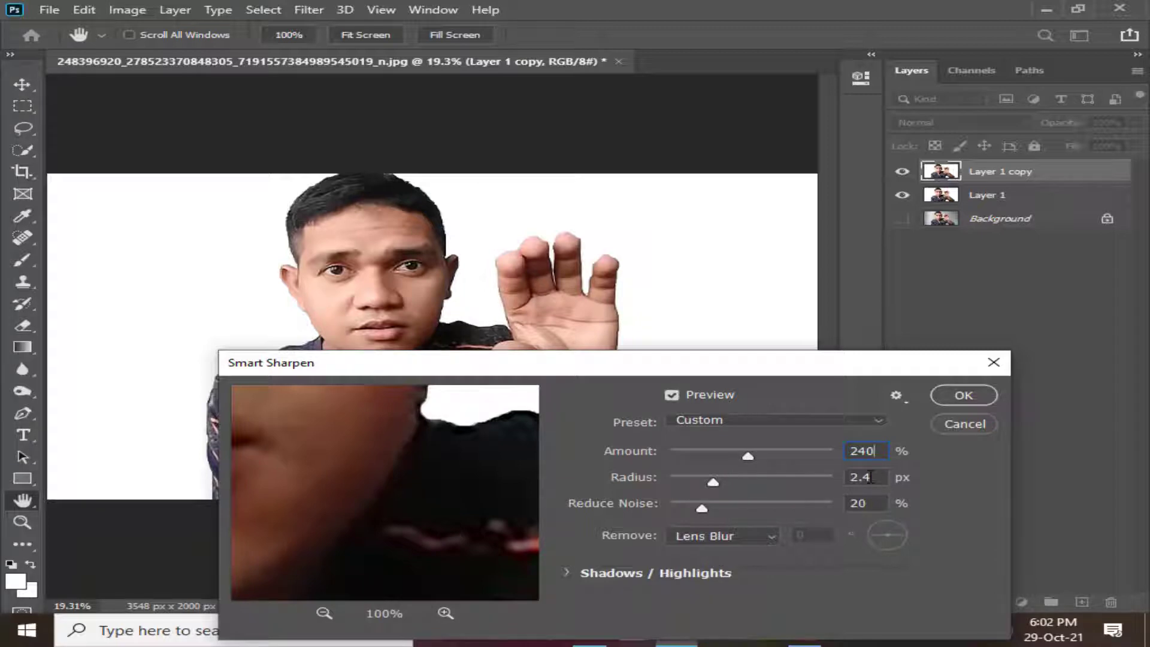
left_click_drag(870, 478, 846, 478)
type("3")
left_click_drag(868, 502, 847, 502)
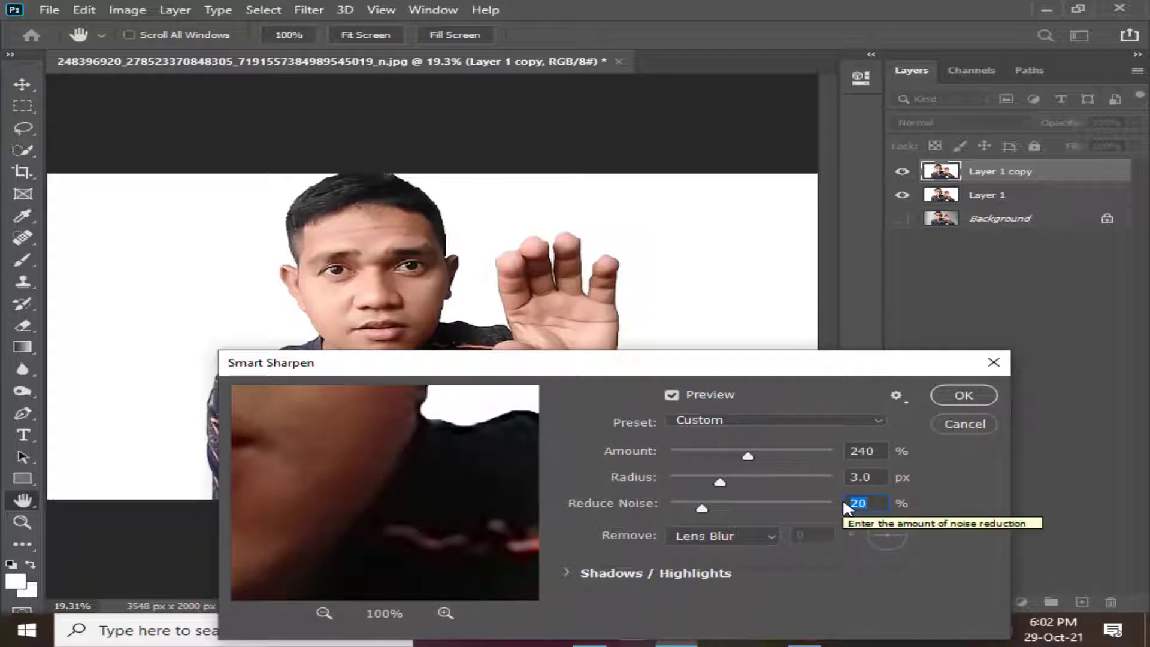
type("30")
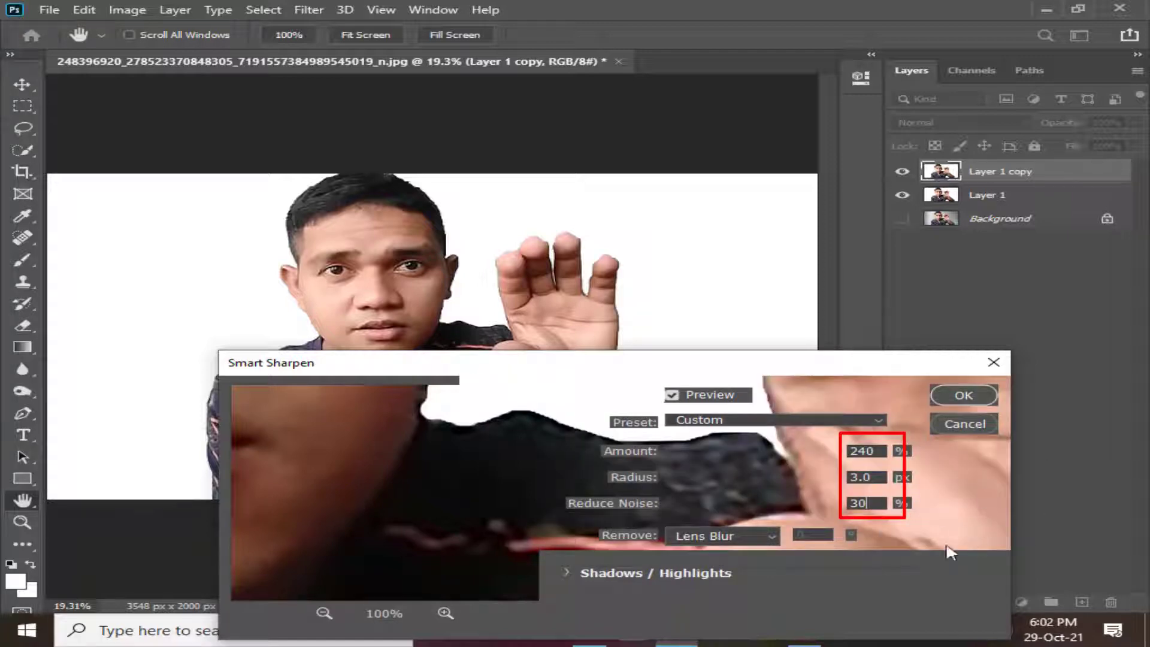
Step: Set Smart Sharpen to remove Gaussian Blur and apply the filter
left_click(716, 536)
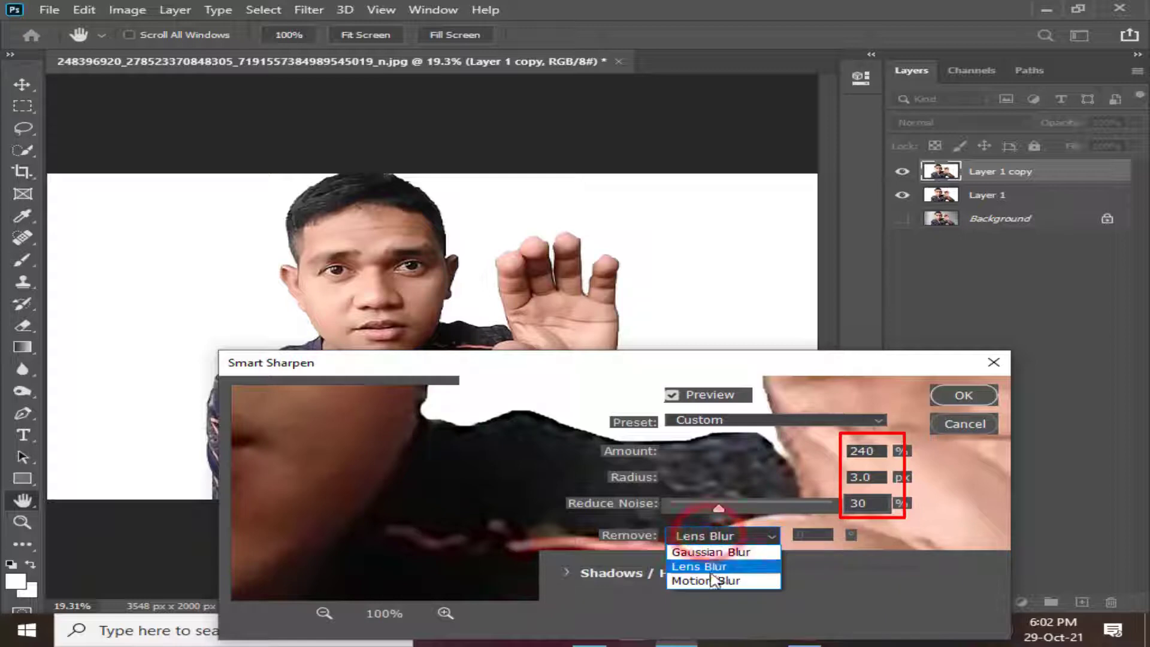
left_click(716, 553)
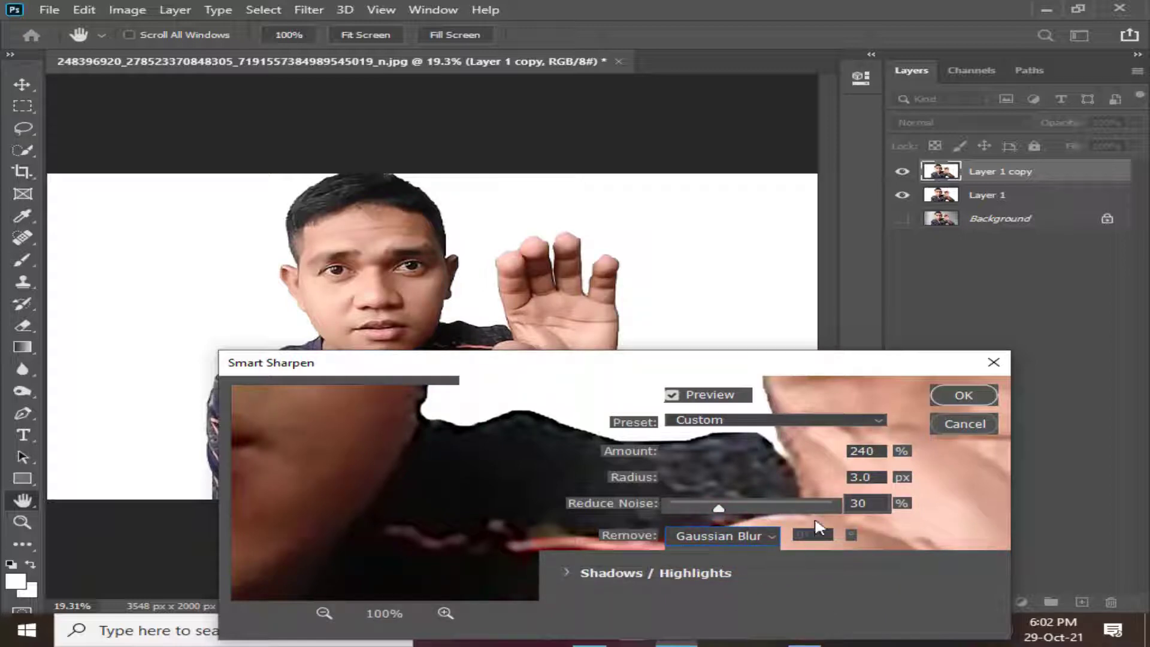
left_click(964, 394)
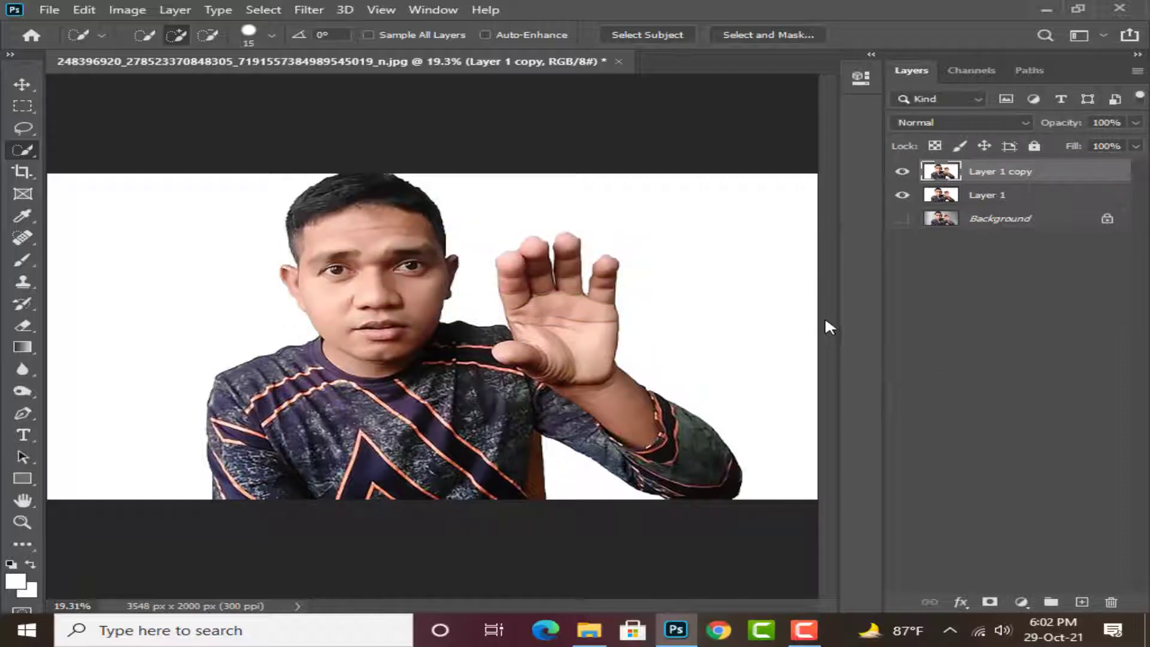
Step: Compare the face and hand with and without the sharpened layer by toggling the visibility of Layer 1 copy
left_click(902, 171)
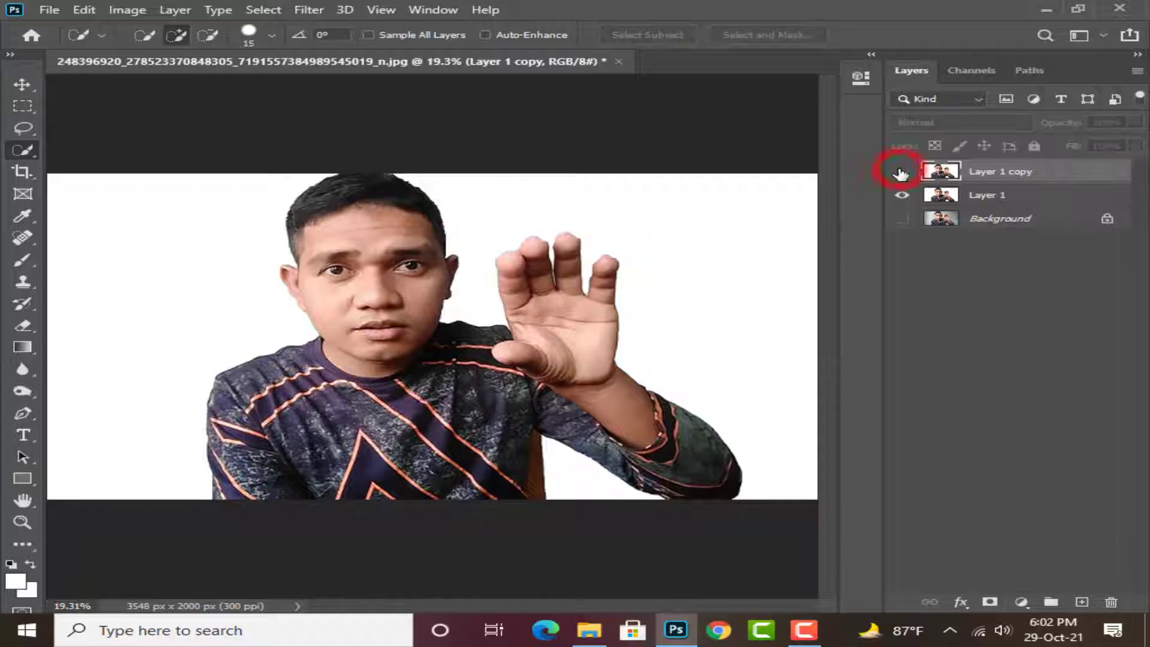
left_click(902, 171)
scroll(550, 343, "up", 3)
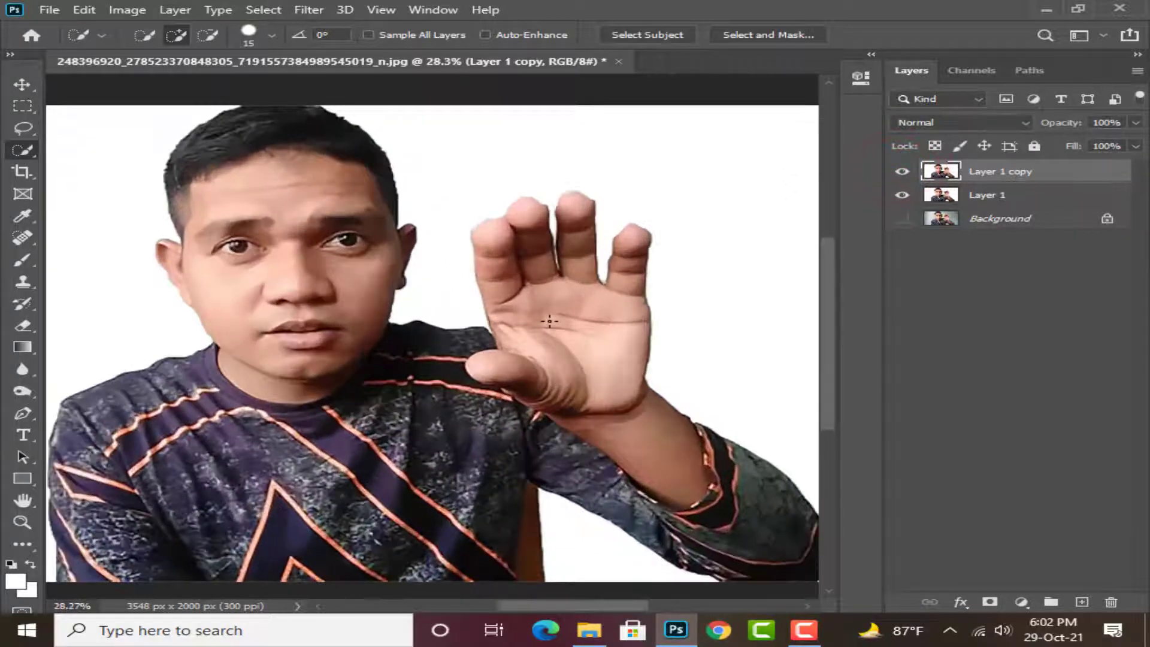
left_click_drag(477, 322, 607, 349)
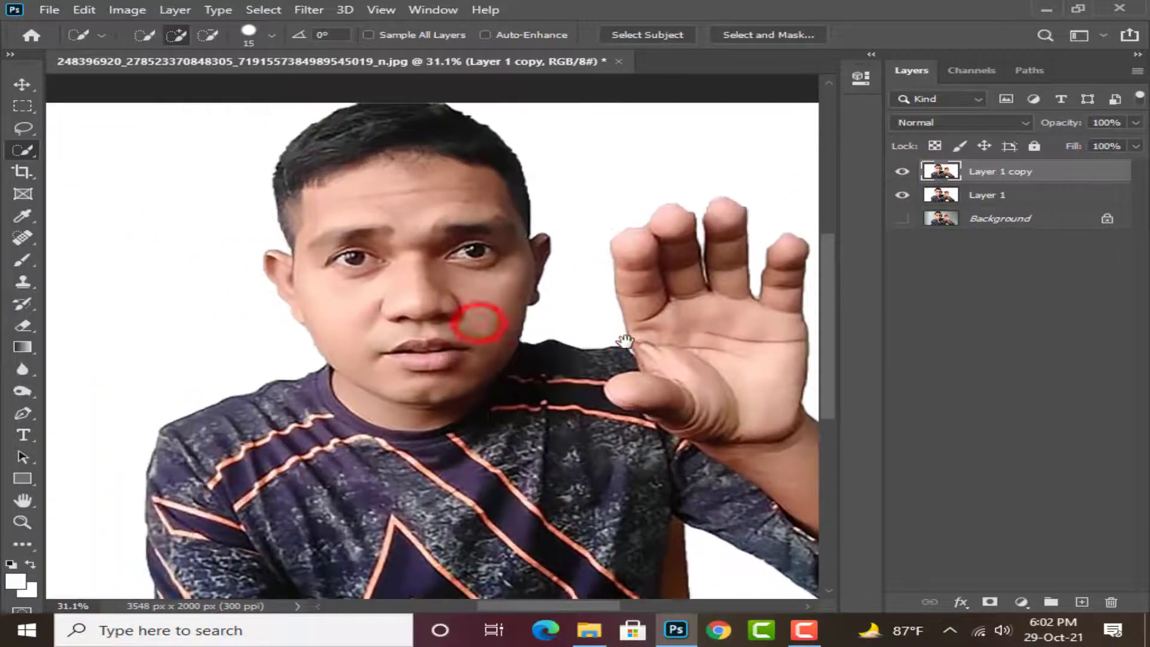
left_click(903, 172)
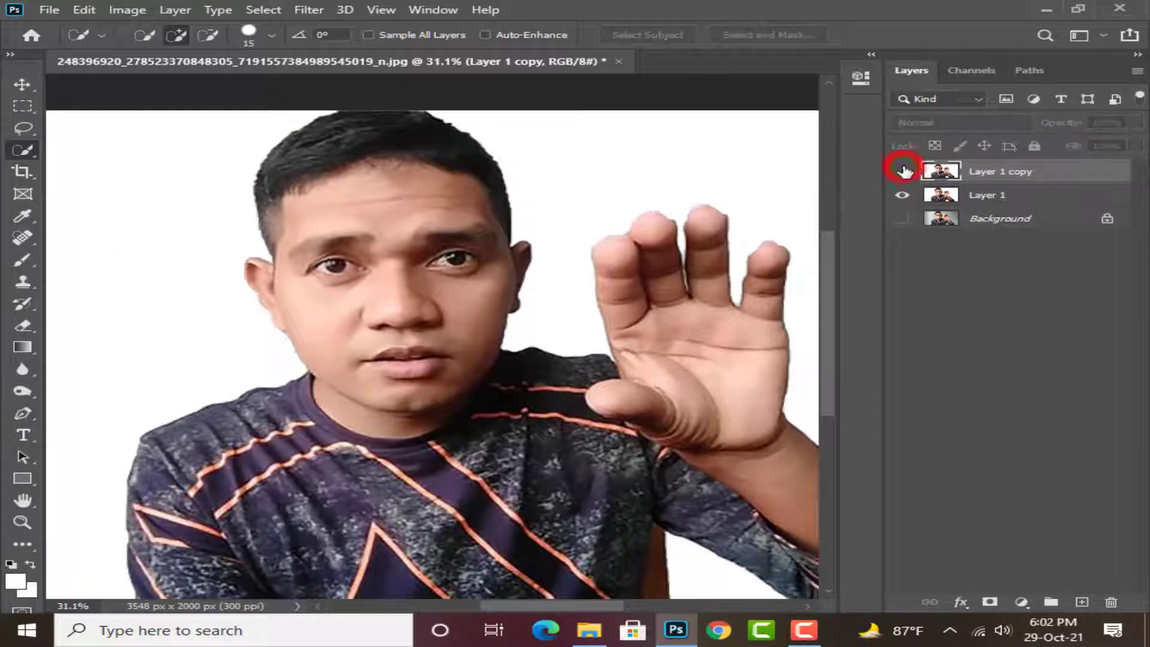
left_click(903, 171)
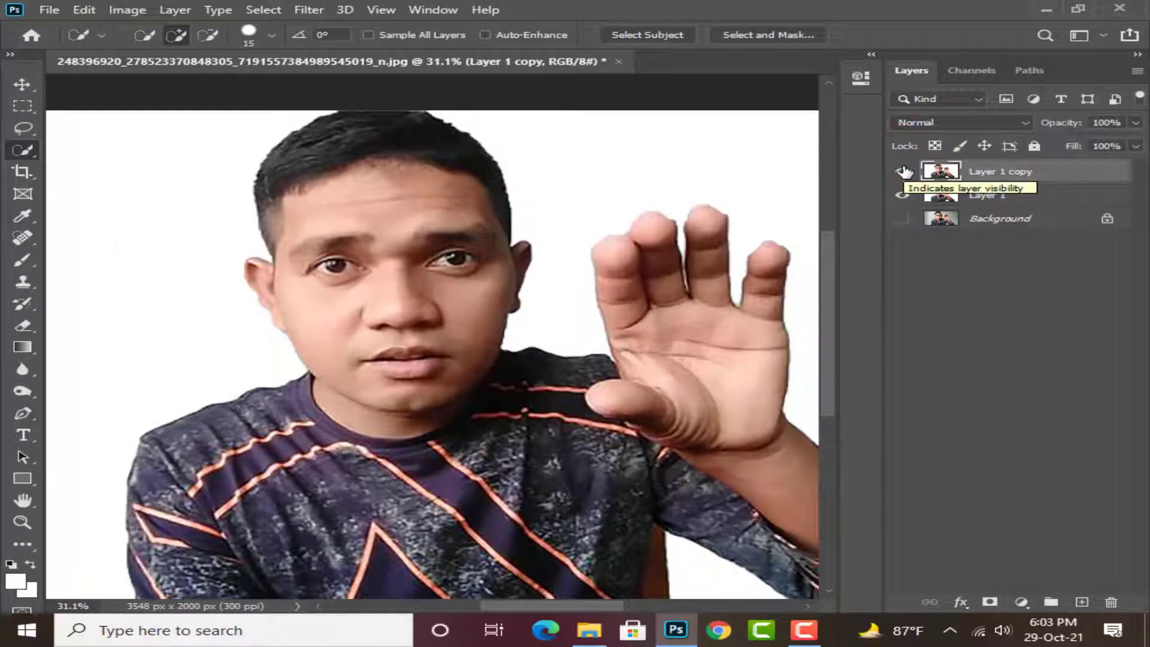
Step: Apply the Diffuse filter in Anisotropic mode to Layer 1 copy
left_click(1017, 172)
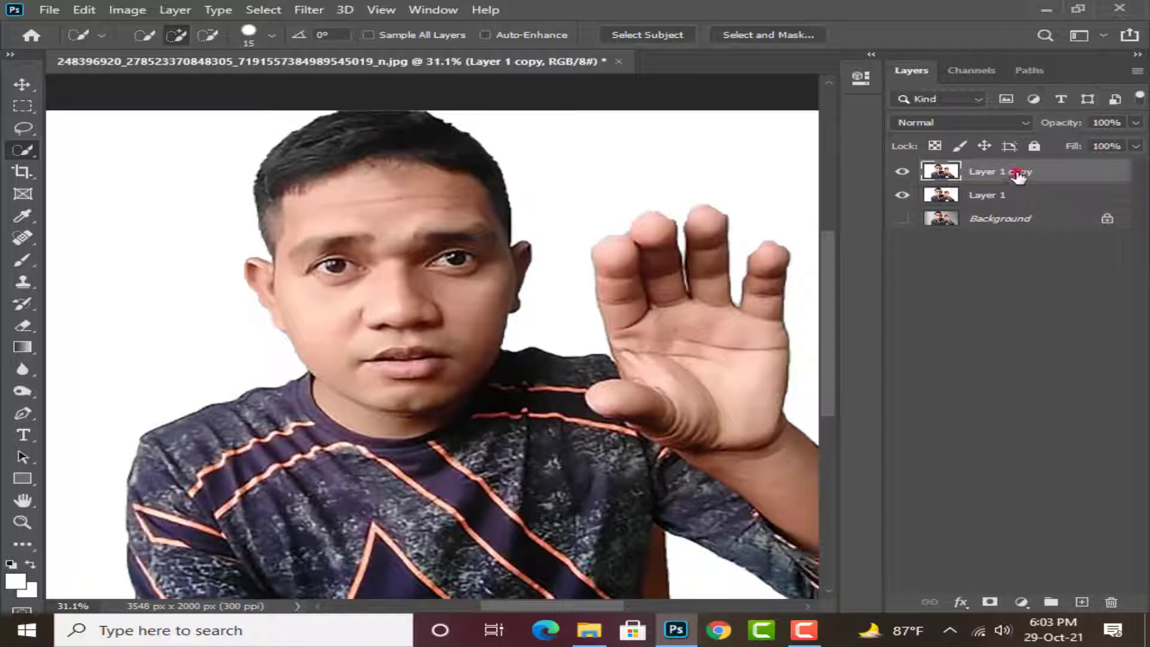
left_click(308, 10)
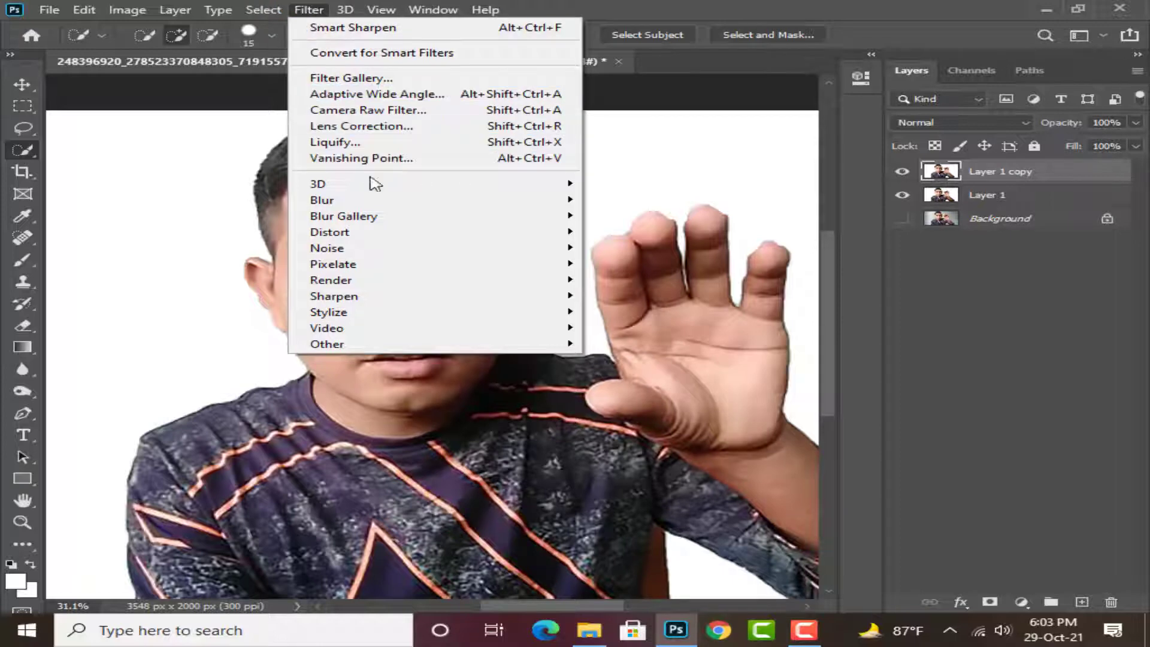
mouse_move(475, 318)
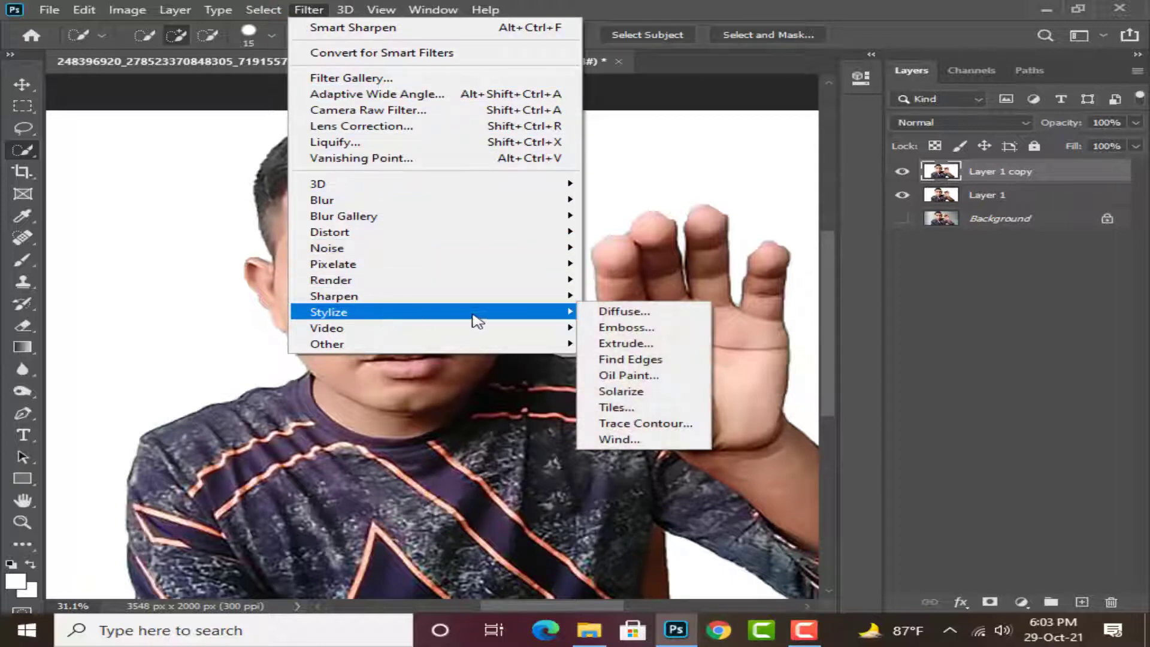
left_click(630, 308)
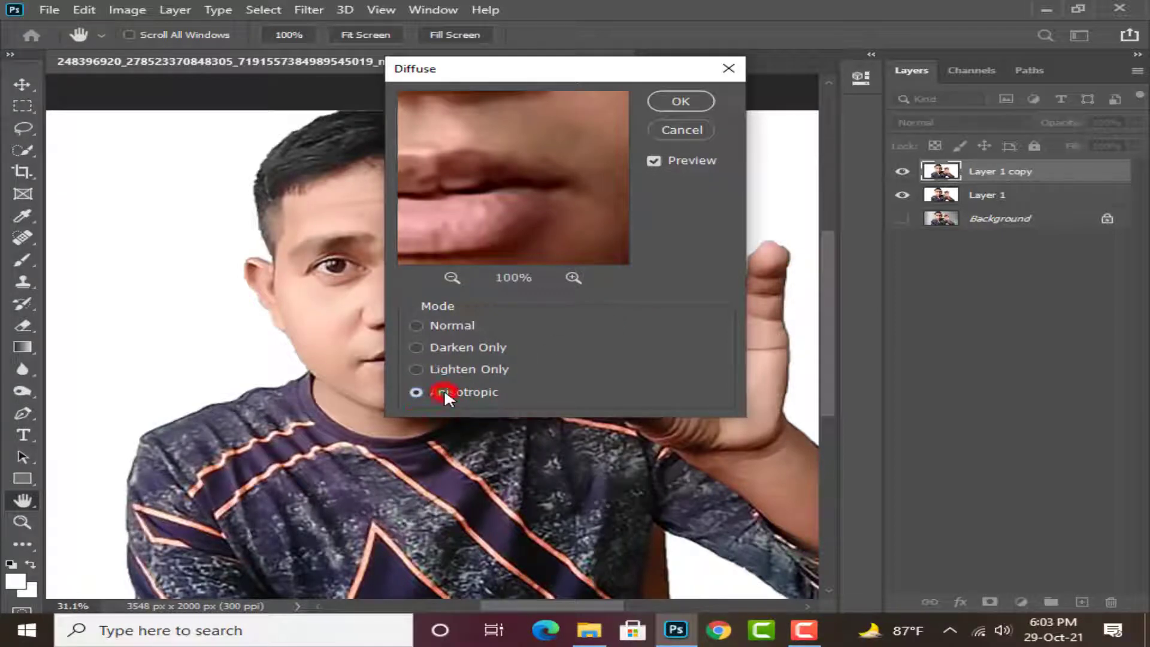
left_click(694, 103)
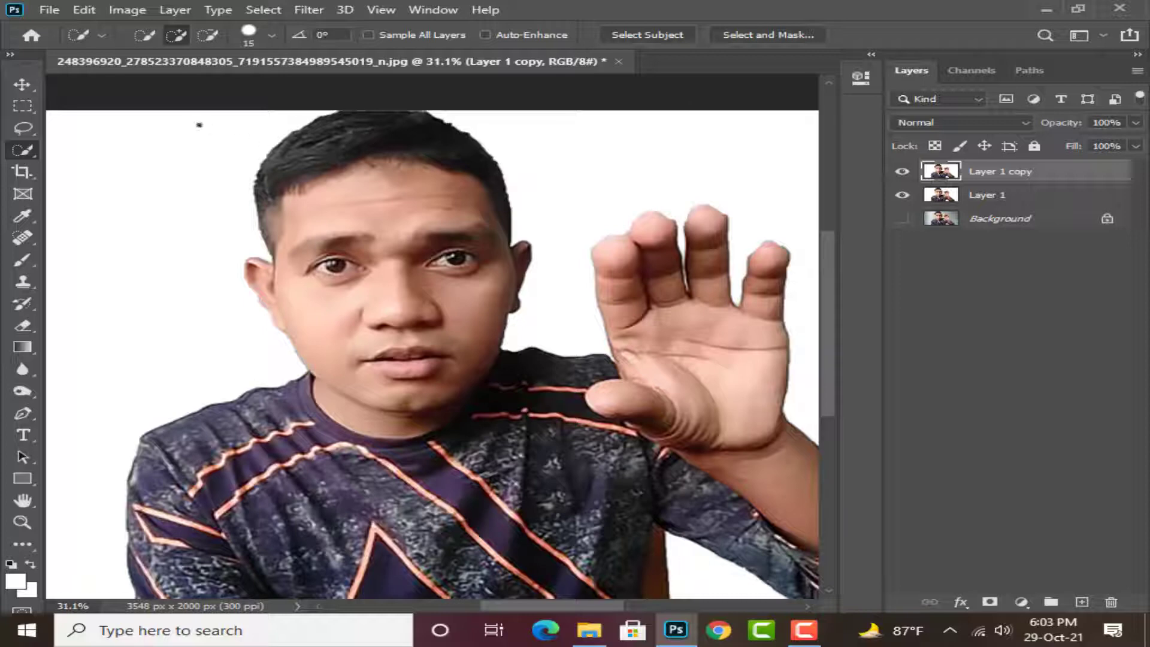
Step: Rotate the upright image 90° clockwise and reapply the Diffuse filter to Layer 1 copy
left_click(129, 10)
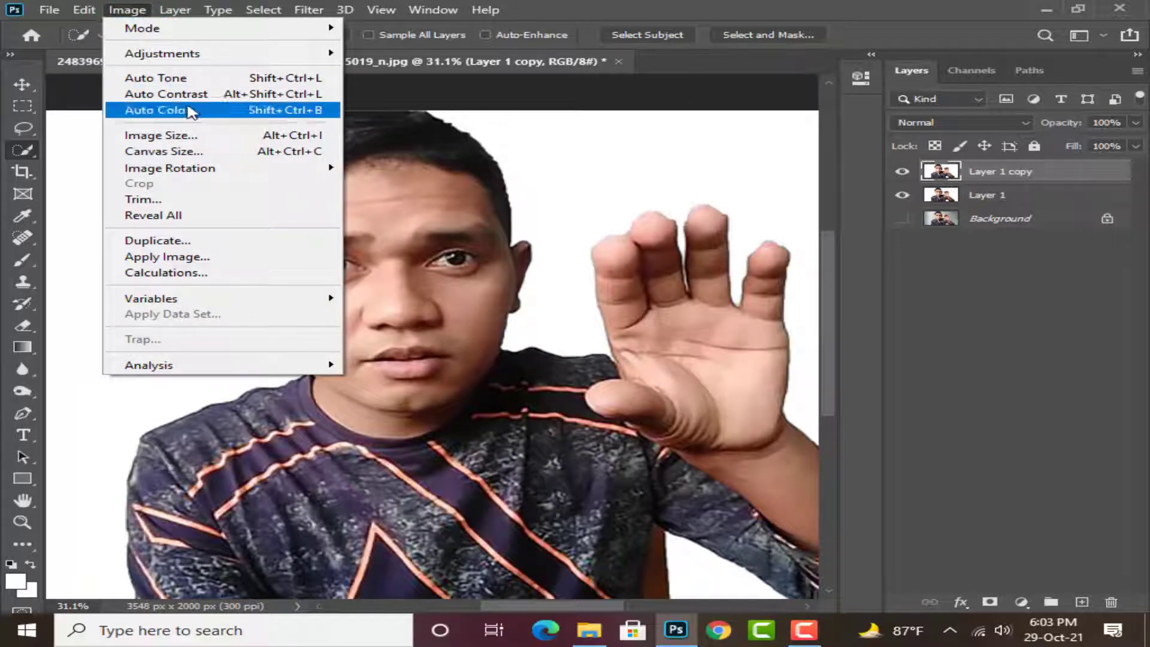
left_click(210, 172)
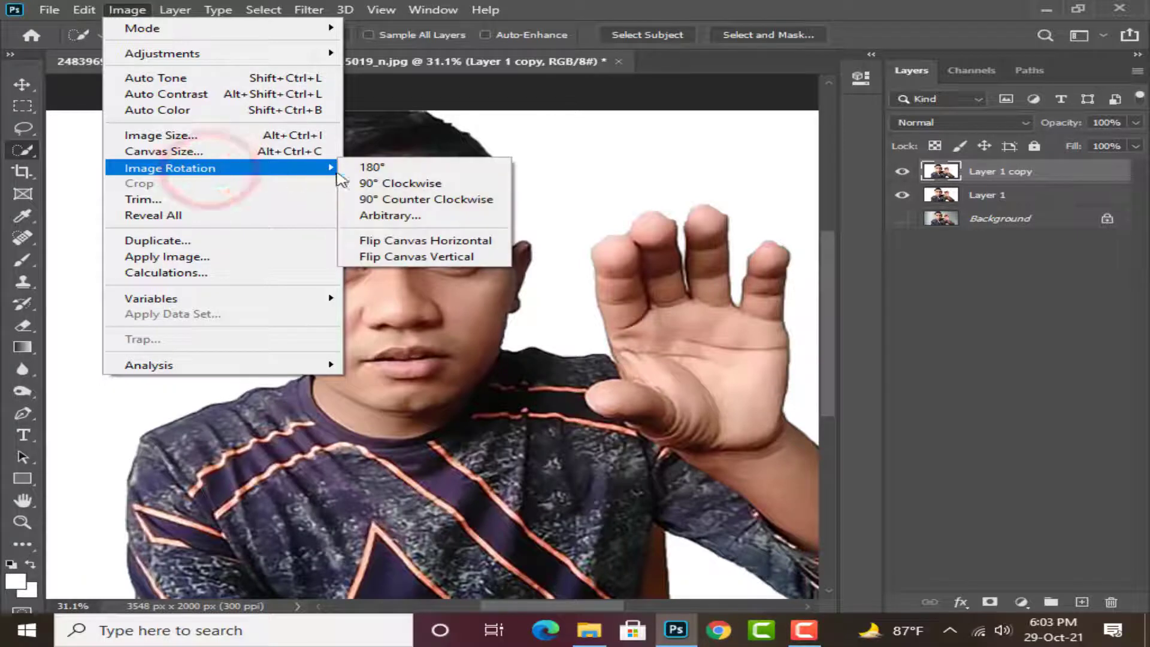
left_click(384, 184)
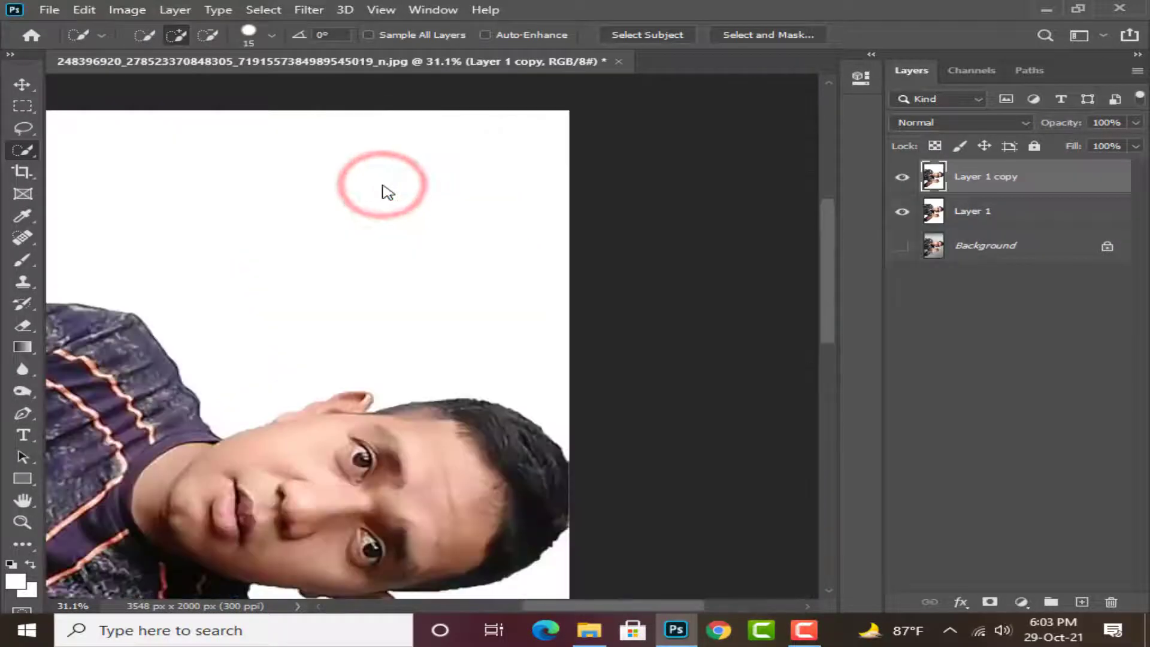
left_click(303, 10)
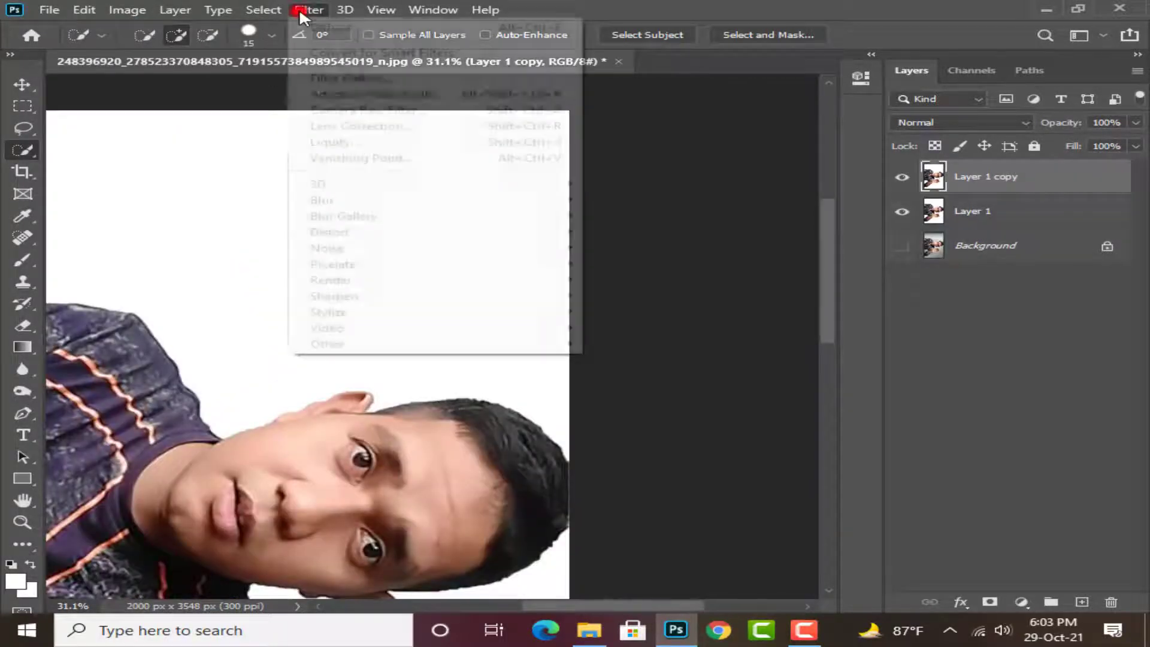
left_click(315, 24)
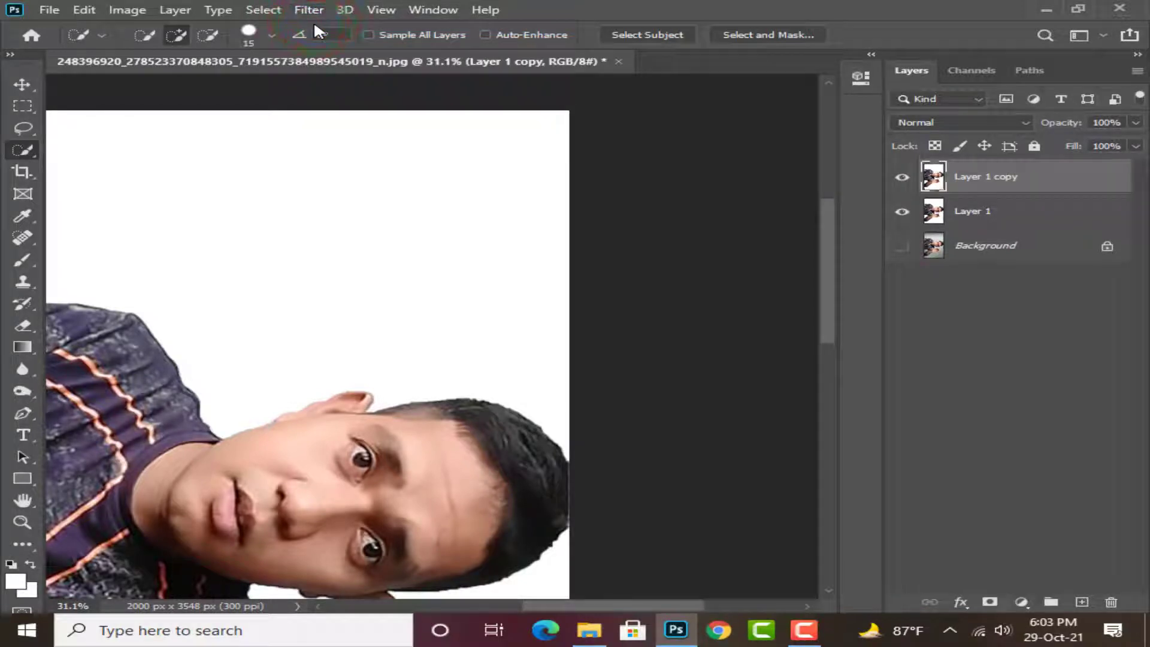
Step: Rotate the sideways image another 90° clockwise, turning it upside down, and repeat the last Diffuse filter
left_click(128, 7)
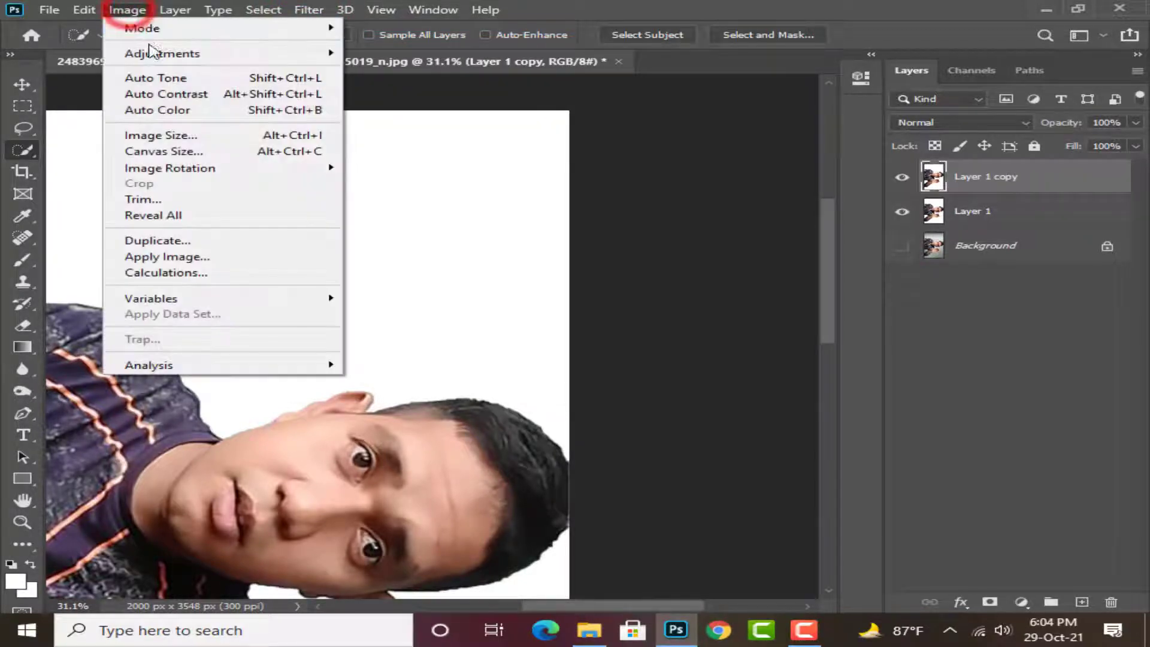
left_click(176, 170)
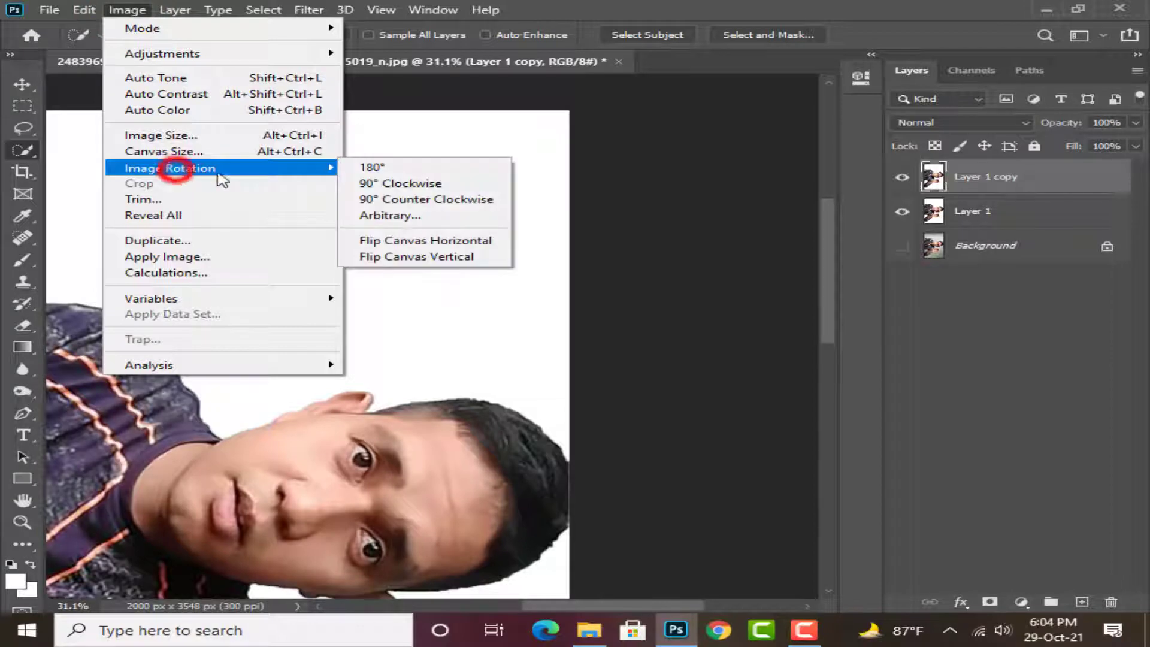
left_click(376, 182)
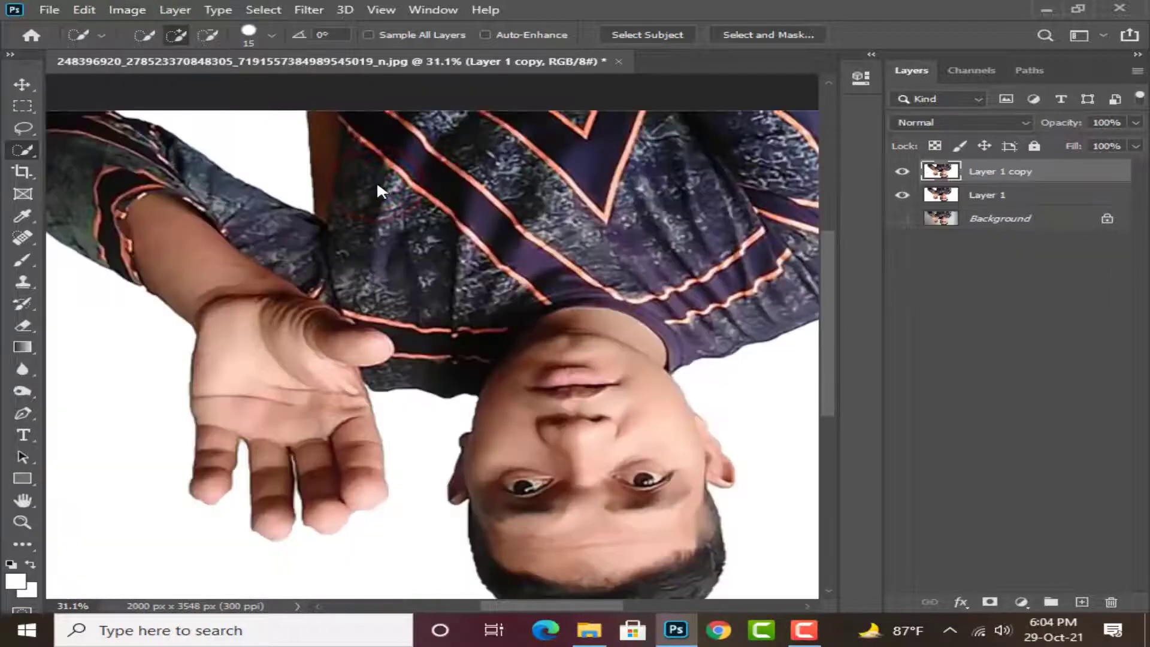
left_click(324, 10)
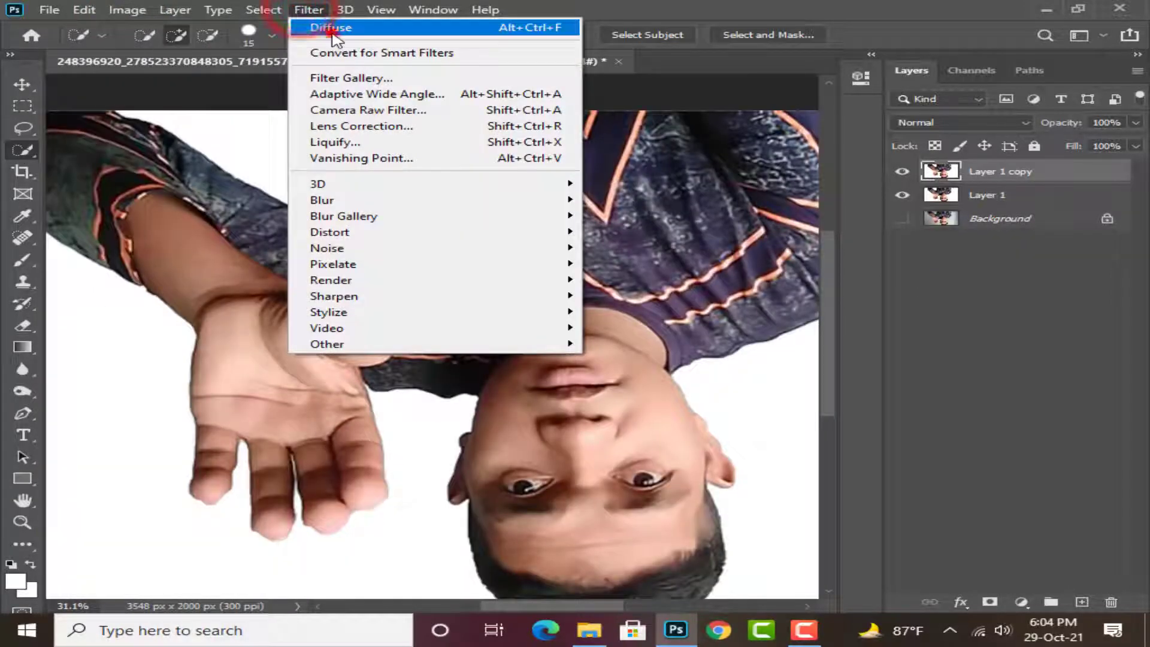
left_click(329, 24)
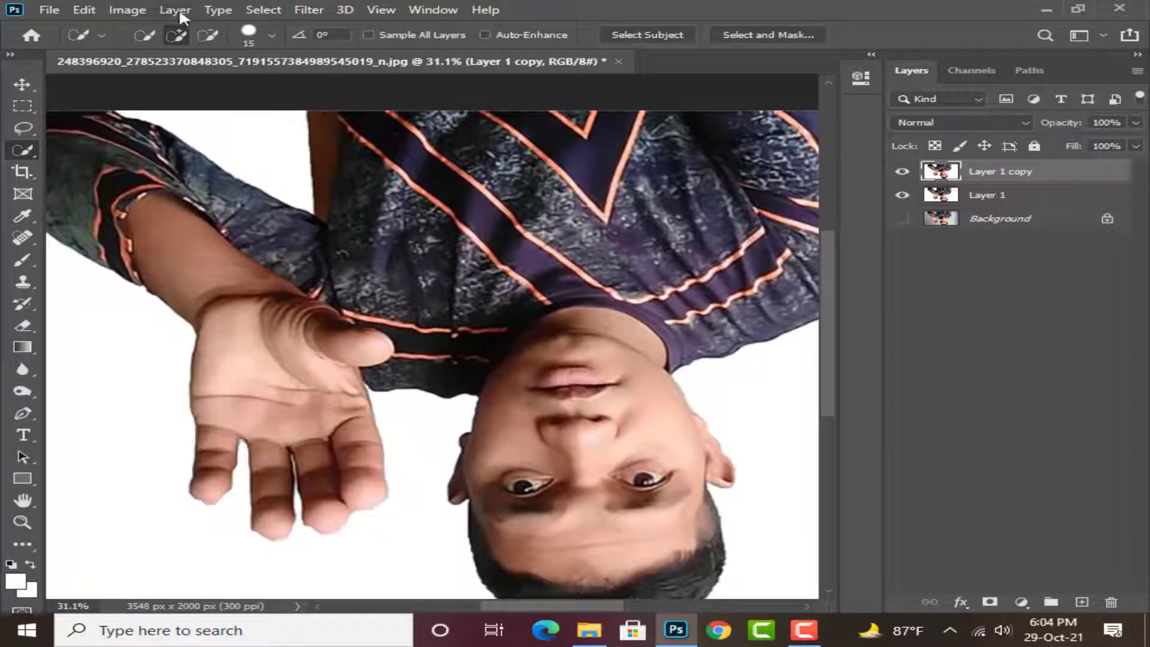
Step: Rotate the upside-down image 90° clockwise and repeat the last Diffuse filter on Layer 1 copy
left_click(133, 10)
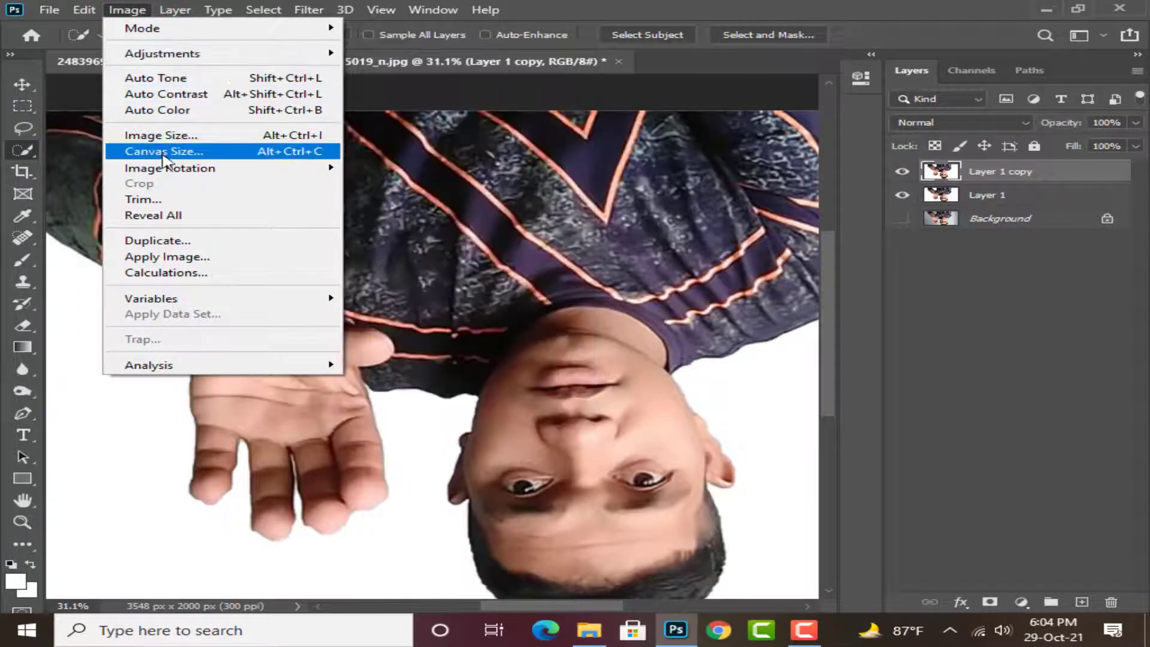
mouse_move(166, 169)
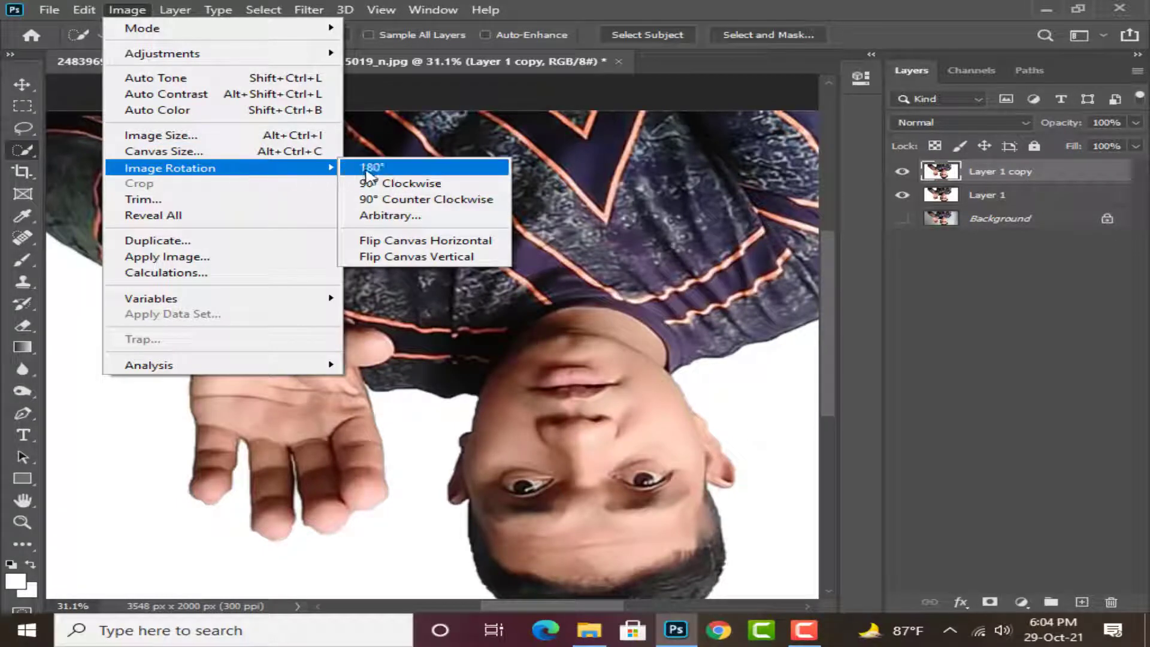
left_click(376, 183)
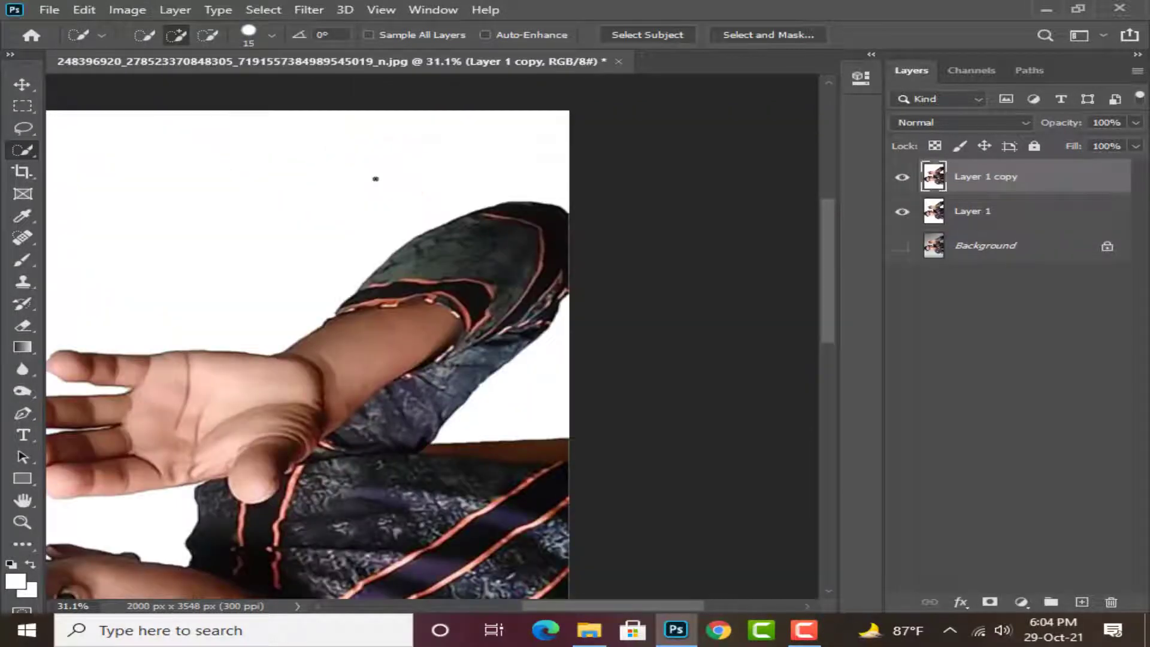
left_click(310, 13)
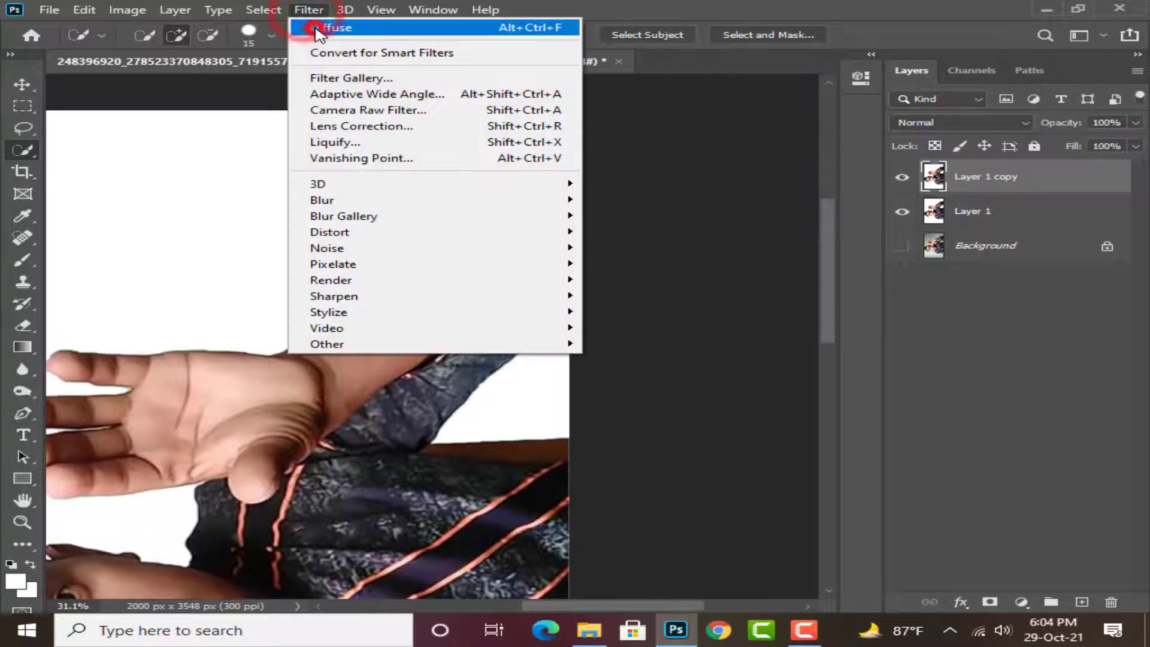
left_click(315, 24)
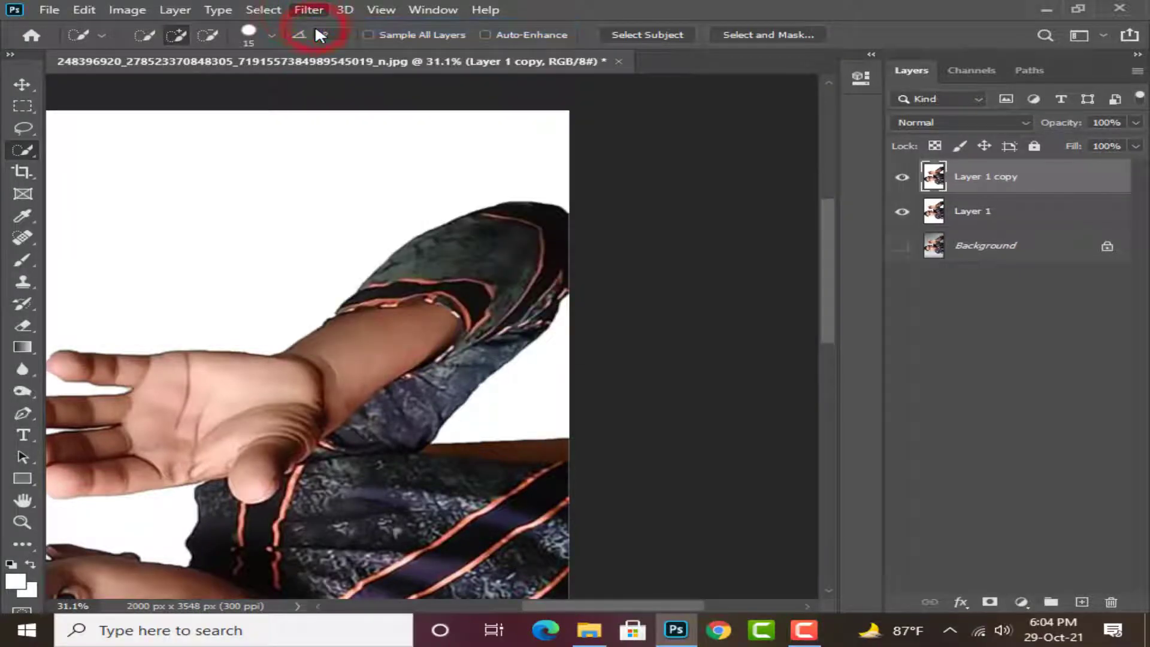
Step: Rotate the sideways image 90° clockwise to bring it upright and reapply the Diffuse filter to Layer 1 copy
left_click(129, 11)
left_click(180, 170)
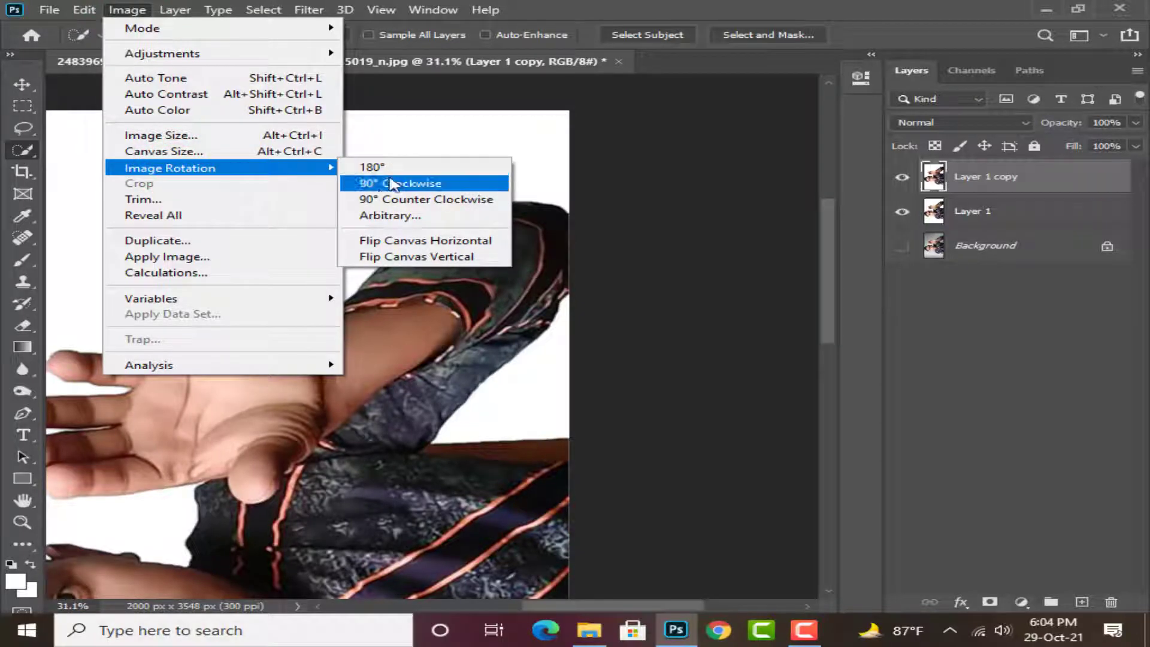
left_click(391, 183)
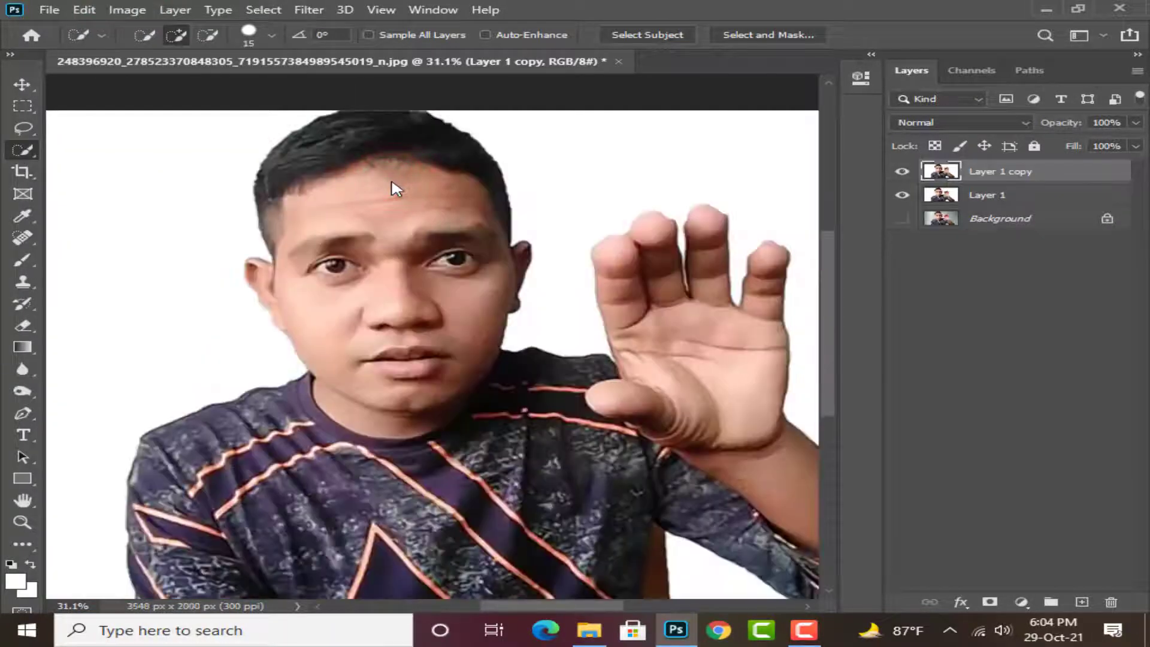
left_click(308, 10)
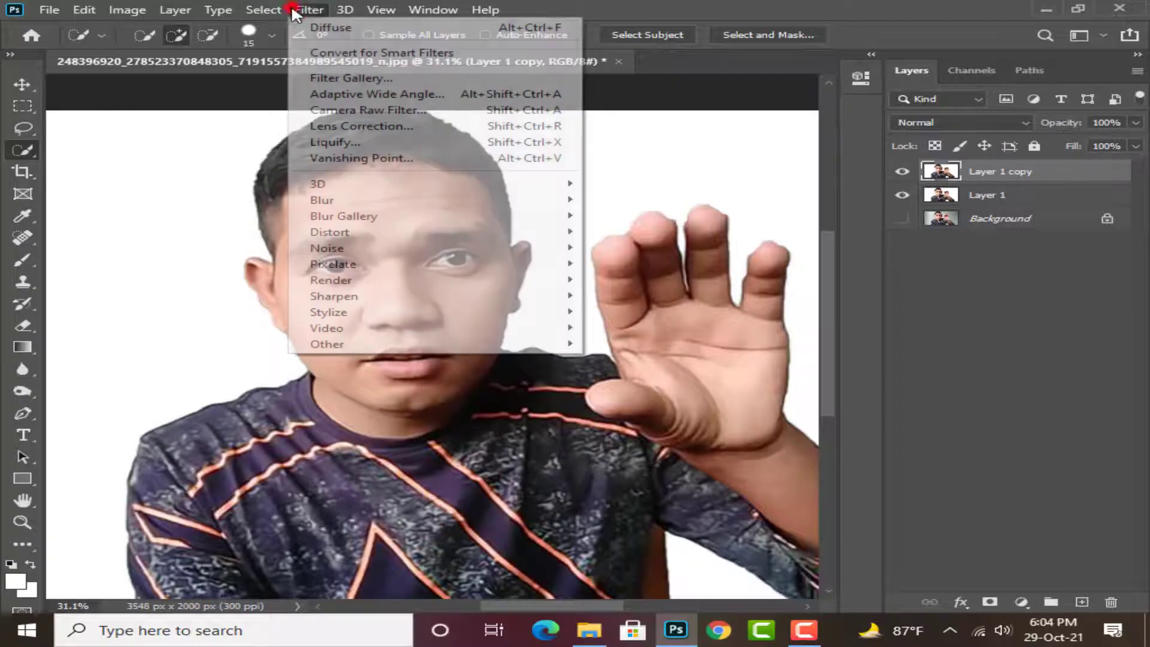
left_click(319, 24)
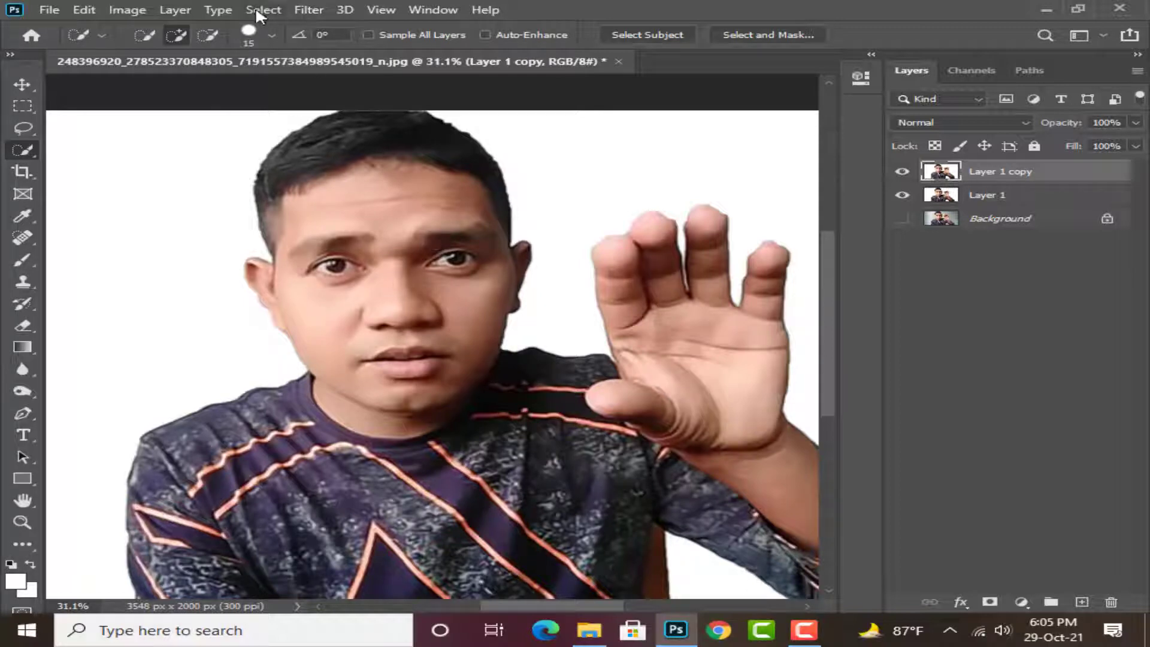
Step: Apply Smart Sharpen to Layer 1 copy with amount 240%, radius 3.0 px, reduce noise 30% and Gaussian Blur removal
left_click(291, 7)
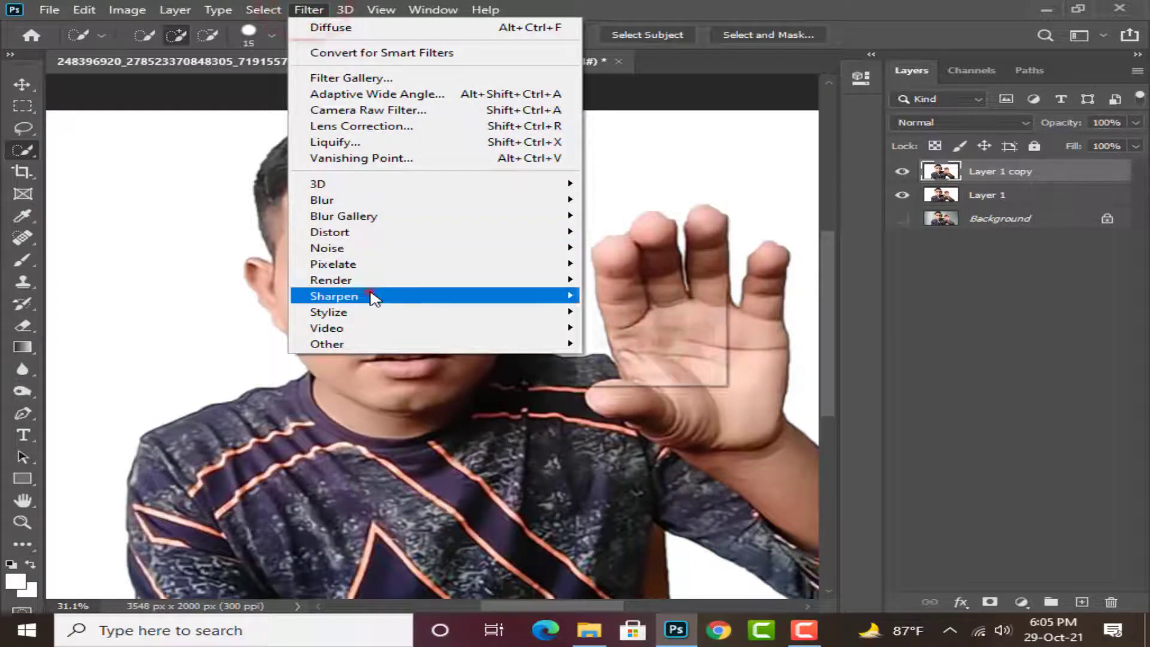
left_click(371, 294)
left_click(623, 359)
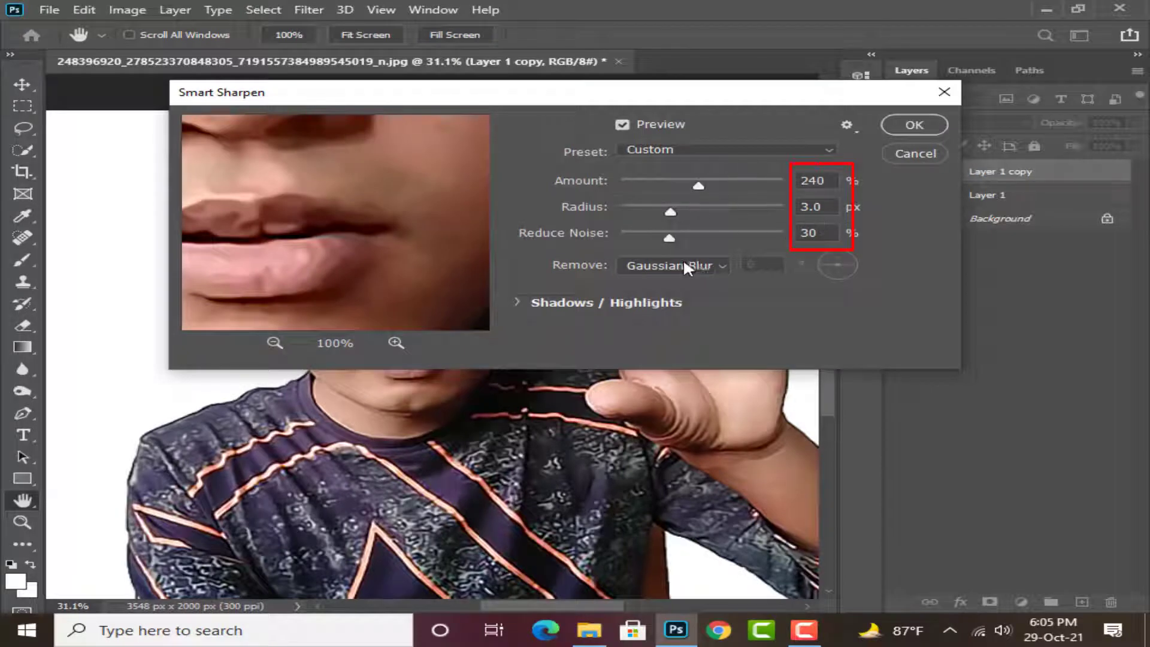
left_click(908, 126)
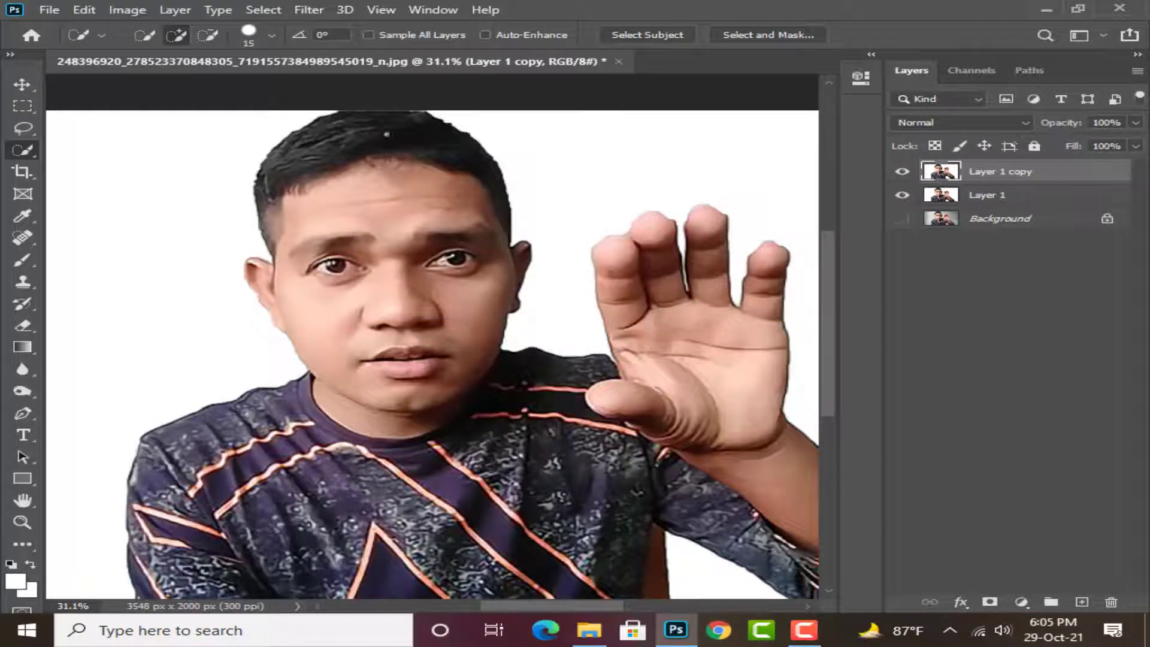
Step: Apply the Diffuse filter in Anisotropic mode to the newly sharpened Layer 1 copy
left_click(309, 10)
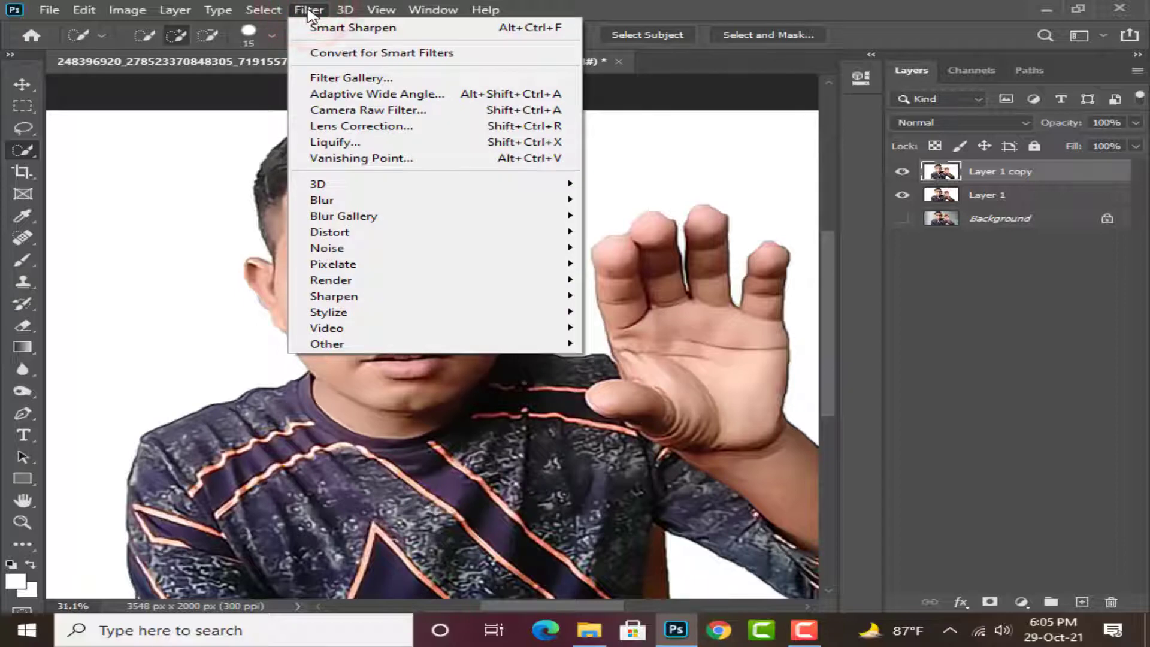
mouse_move(362, 314)
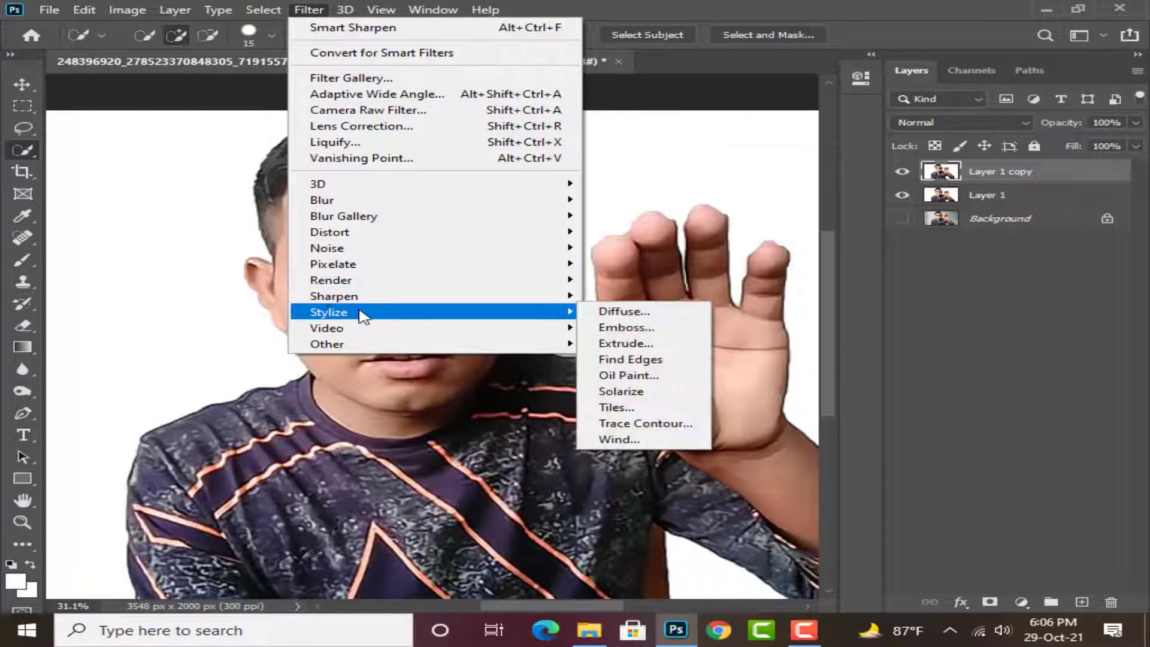
left_click(631, 311)
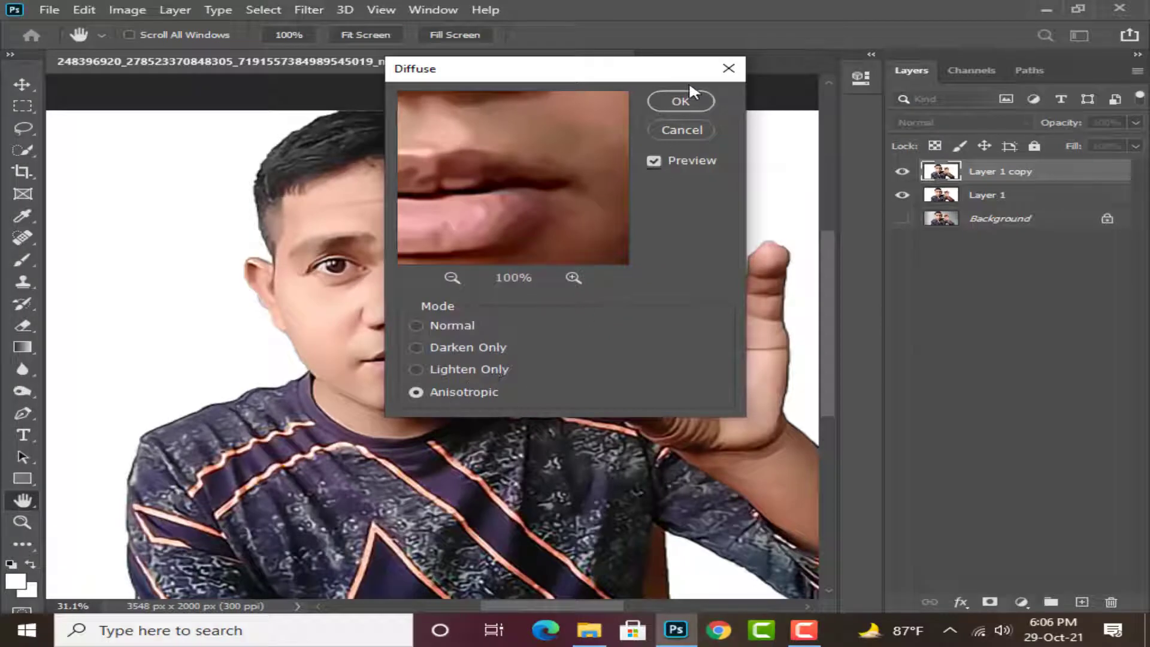
left_click(682, 100)
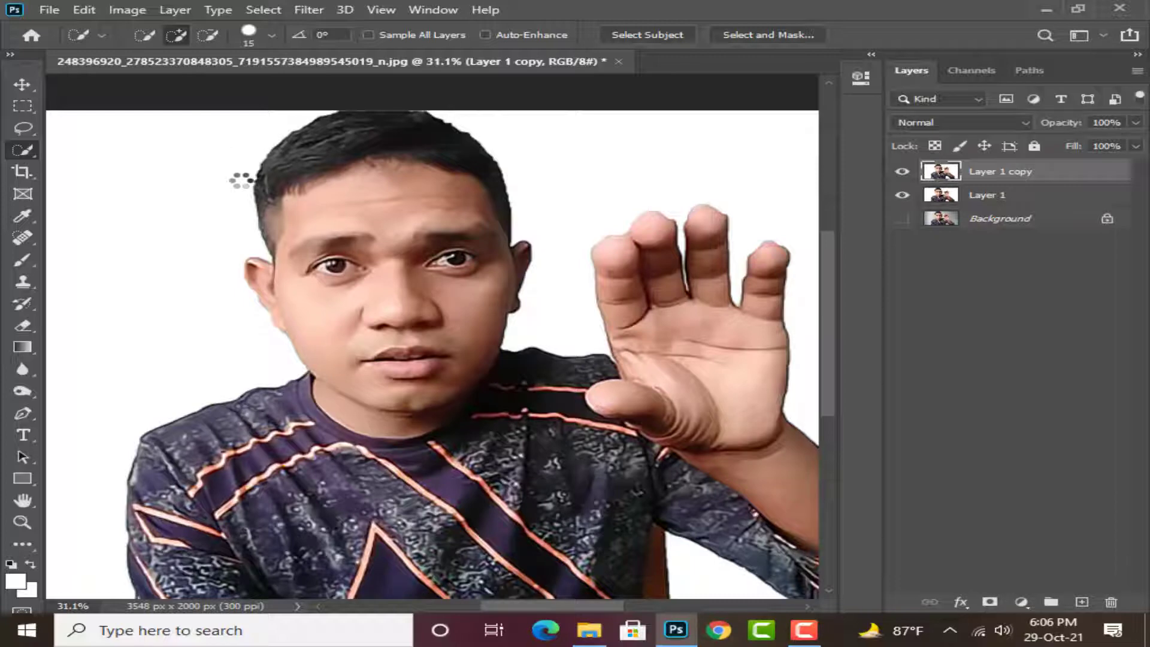
Step: Rotate the upright image 90° clockwise onto its side and repeat the Diffuse filter on Layer 1 copy
left_click(130, 9)
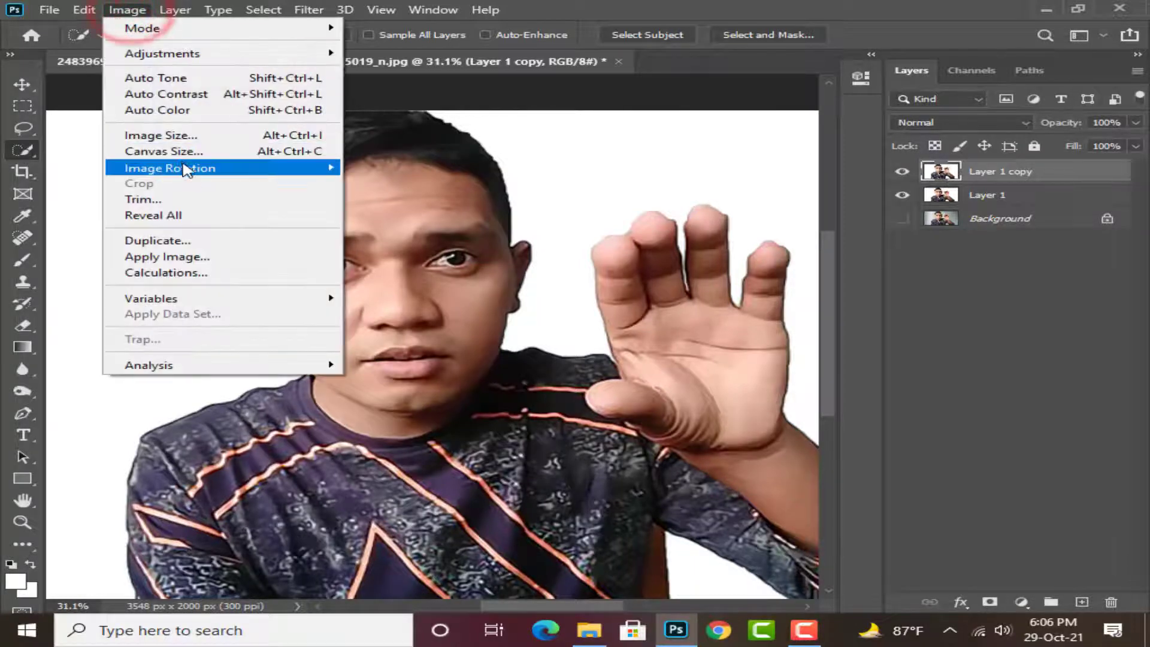
mouse_move(185, 169)
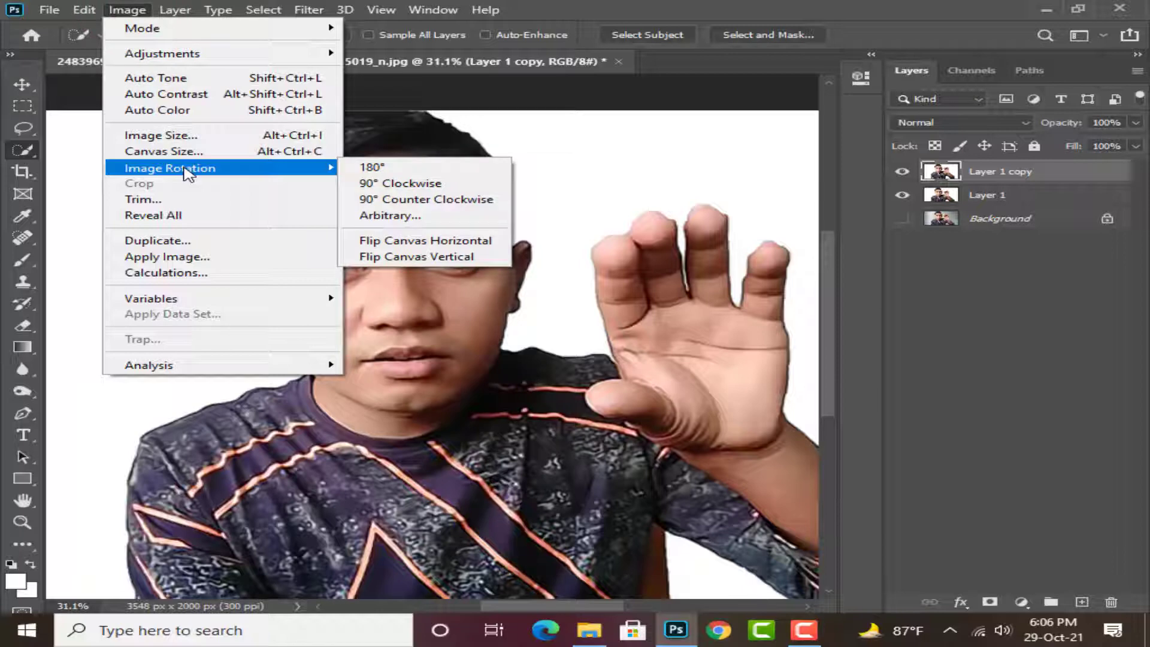
left_click(186, 170)
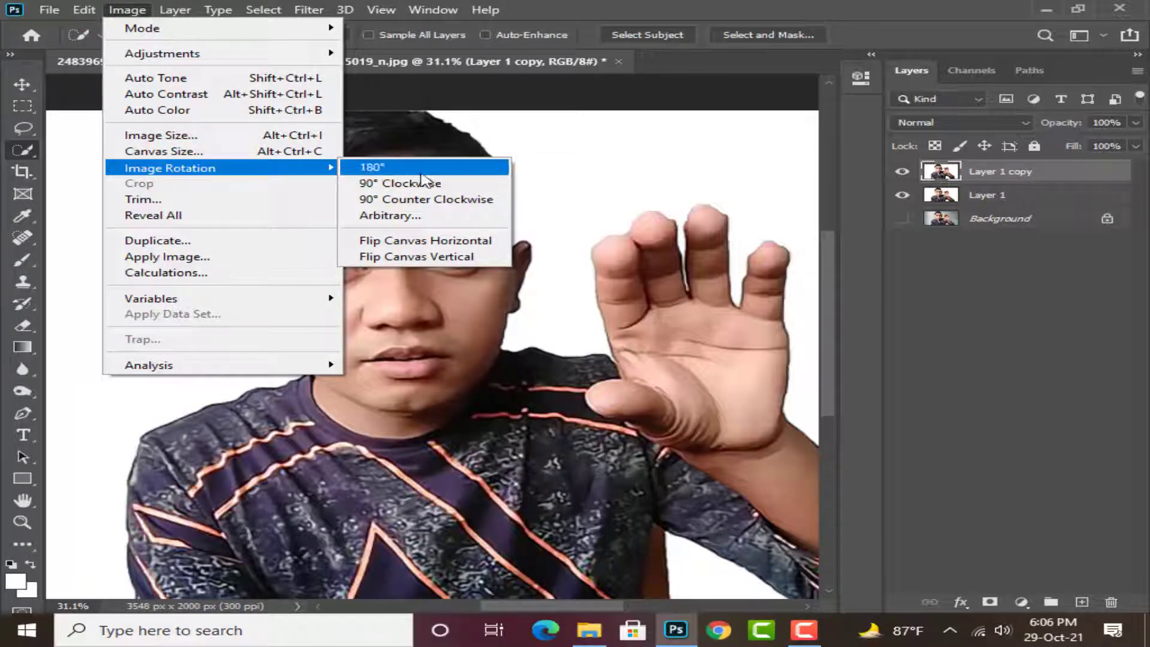
left_click(429, 182)
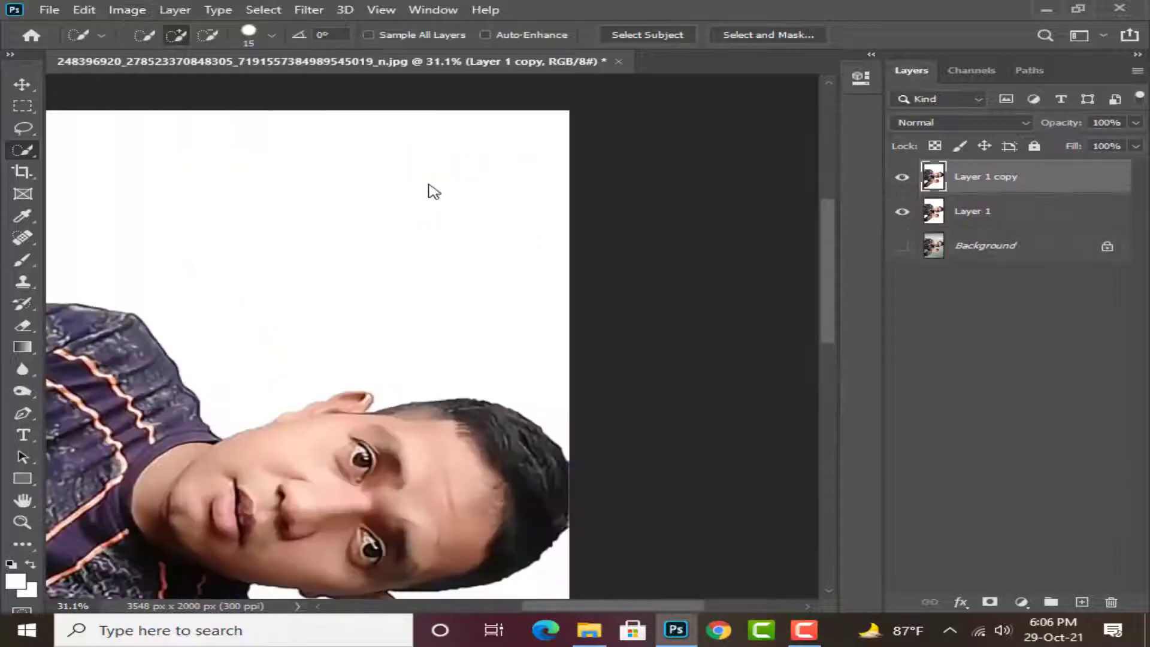
left_click(308, 10)
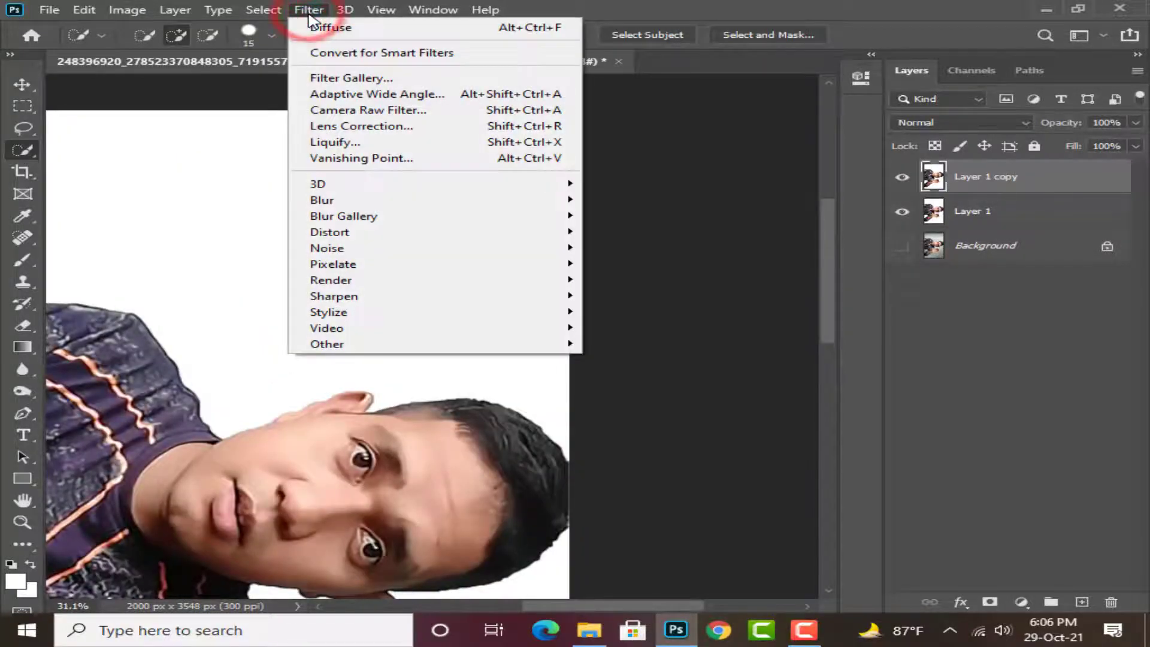
left_click(319, 27)
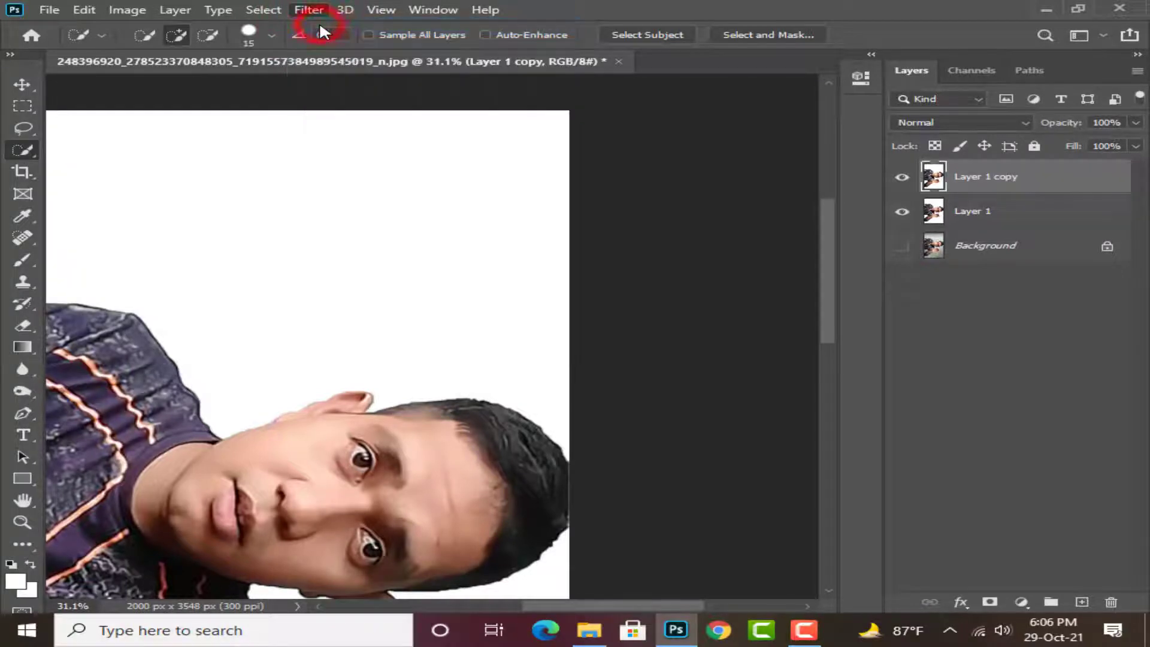
Step: Rotate the image another 90° clockwise so it is upside down, and reapply the Diffuse filter to Layer 1 copy
left_click(126, 9)
left_click(180, 169)
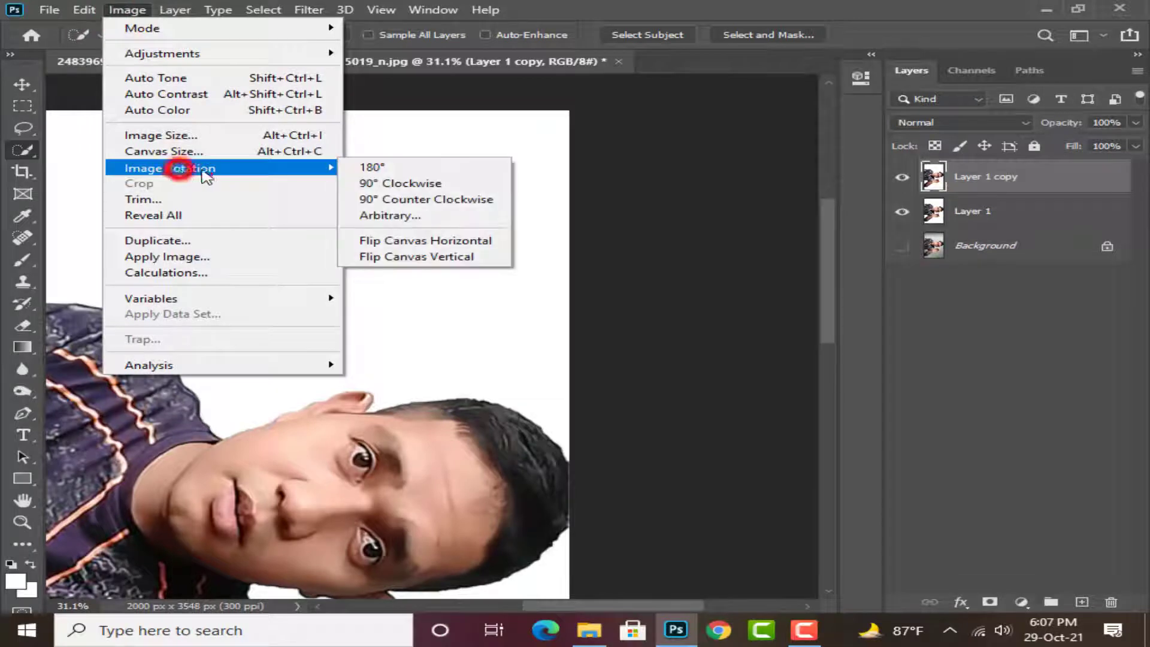
left_click(367, 183)
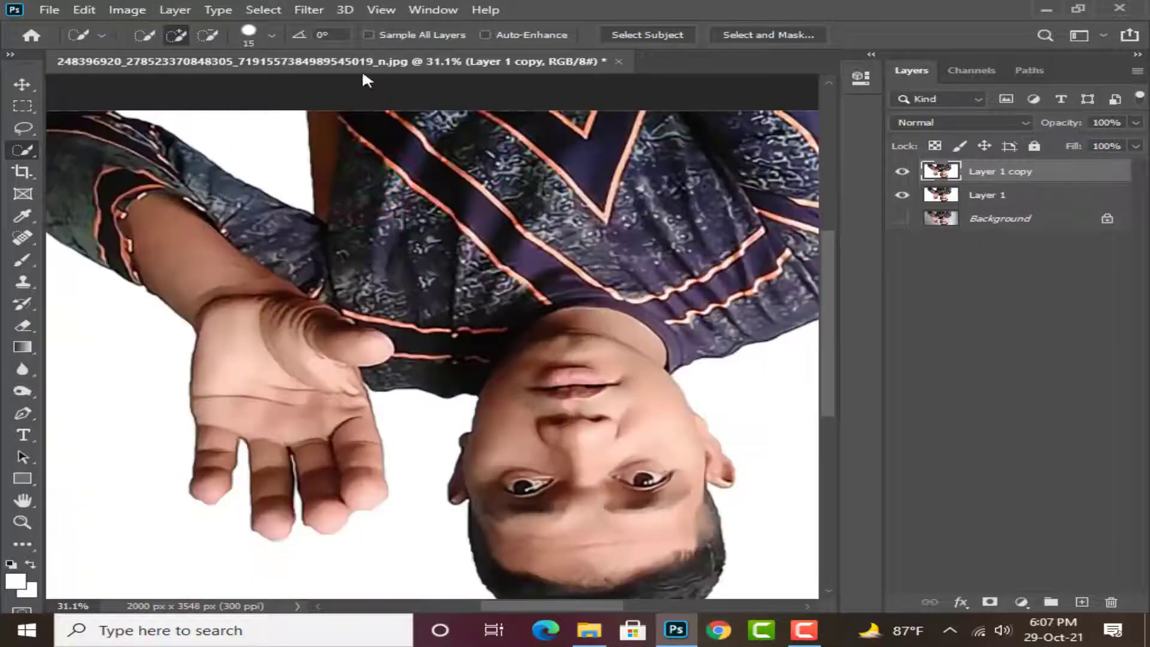
left_click(305, 5)
left_click(315, 23)
Step: Rotate the upside-down image 90° clockwise and run the Diffuse filter again on Layer 1 copy
left_click(126, 9)
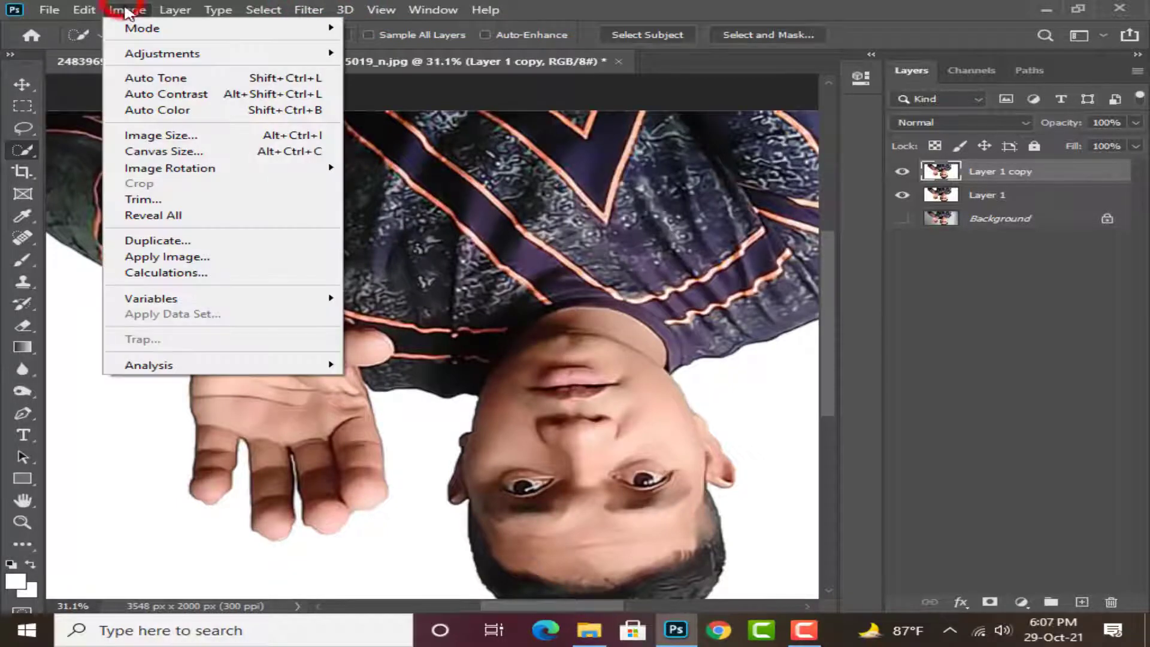
left_click(183, 168)
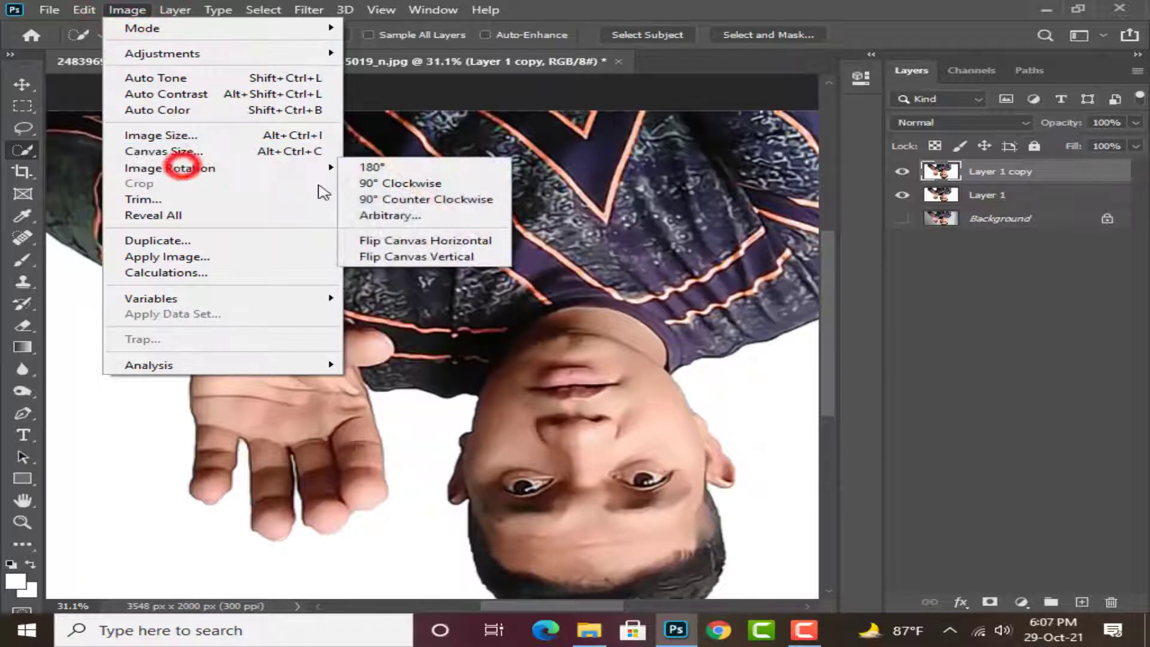
left_click(387, 183)
left_click(322, 15)
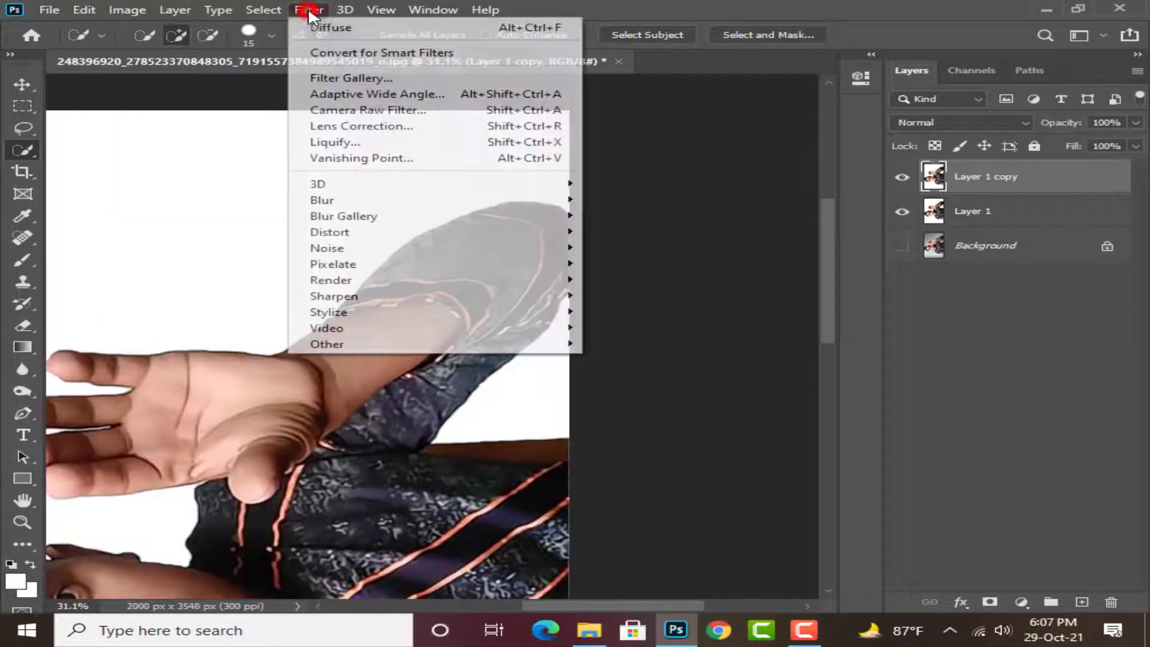
left_click(311, 20)
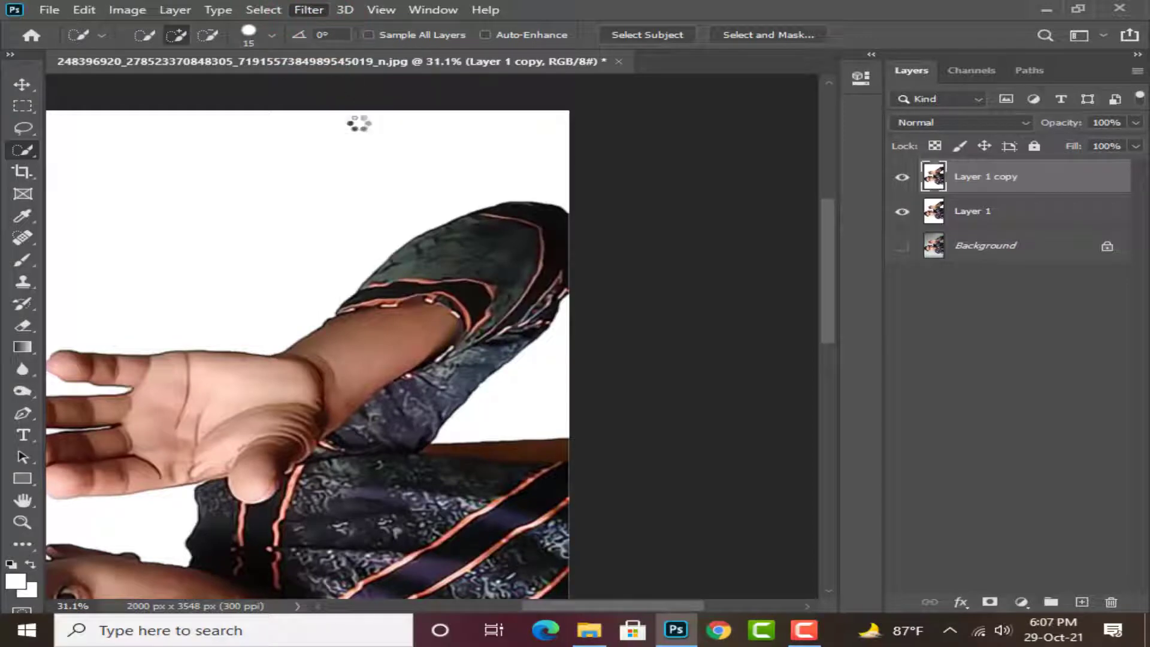
Step: Return the image to upright with a final 90° clockwise rotation and repeat the Diffuse filter on Layer 1 copy
left_click(128, 10)
left_click(201, 170)
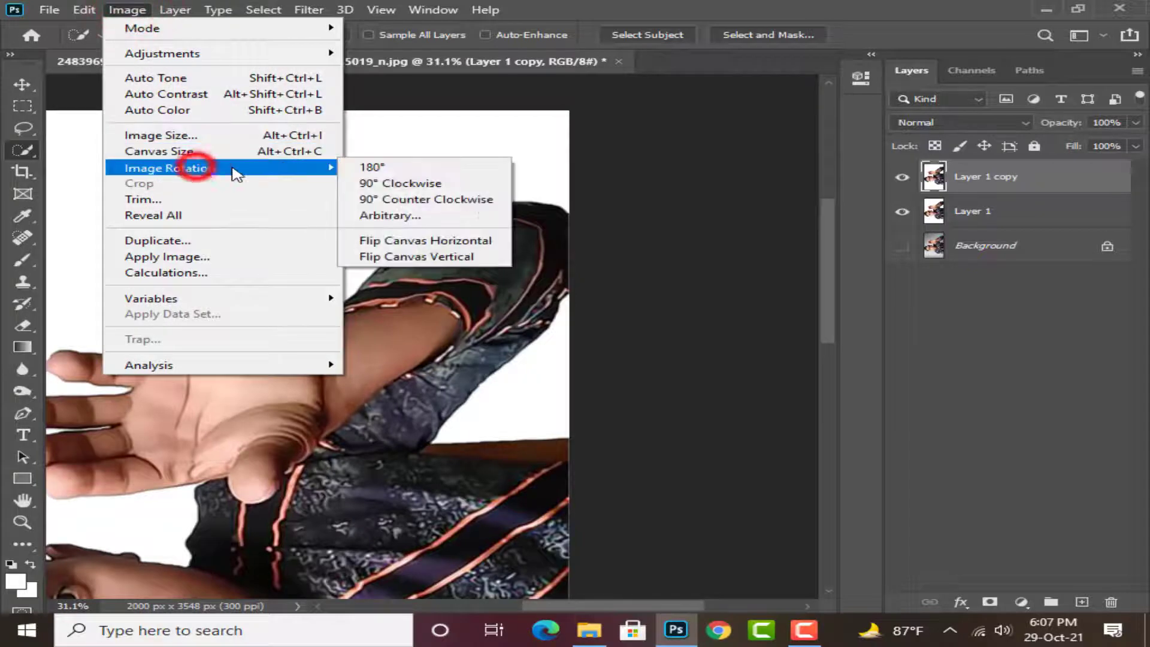
left_click(390, 185)
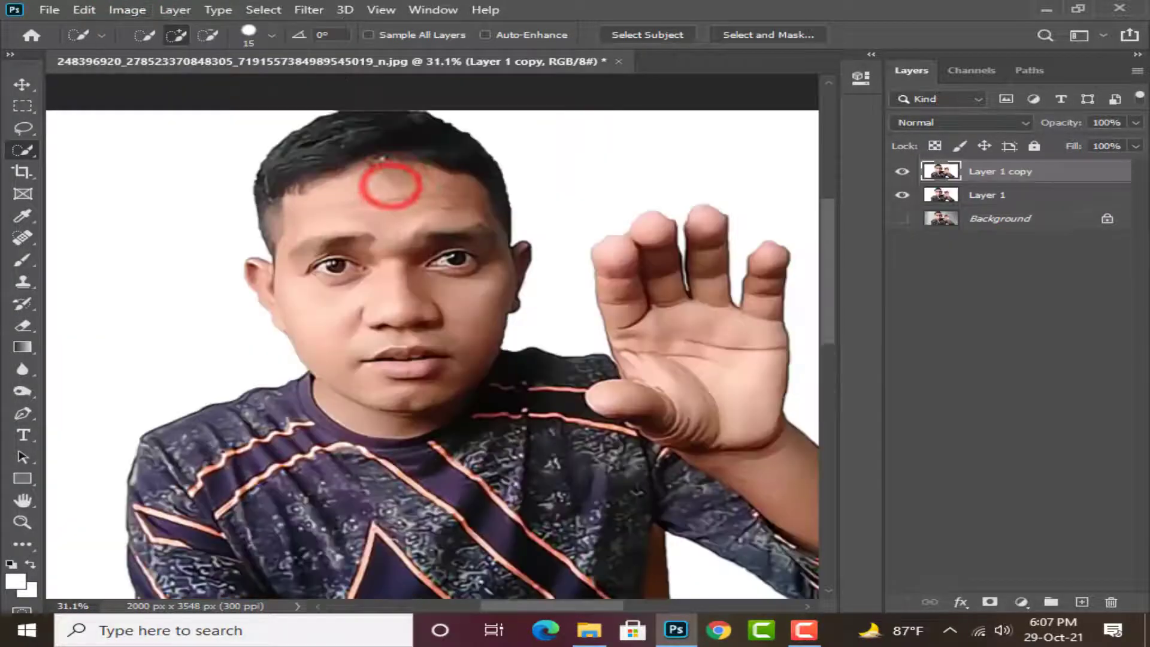
left_click(308, 11)
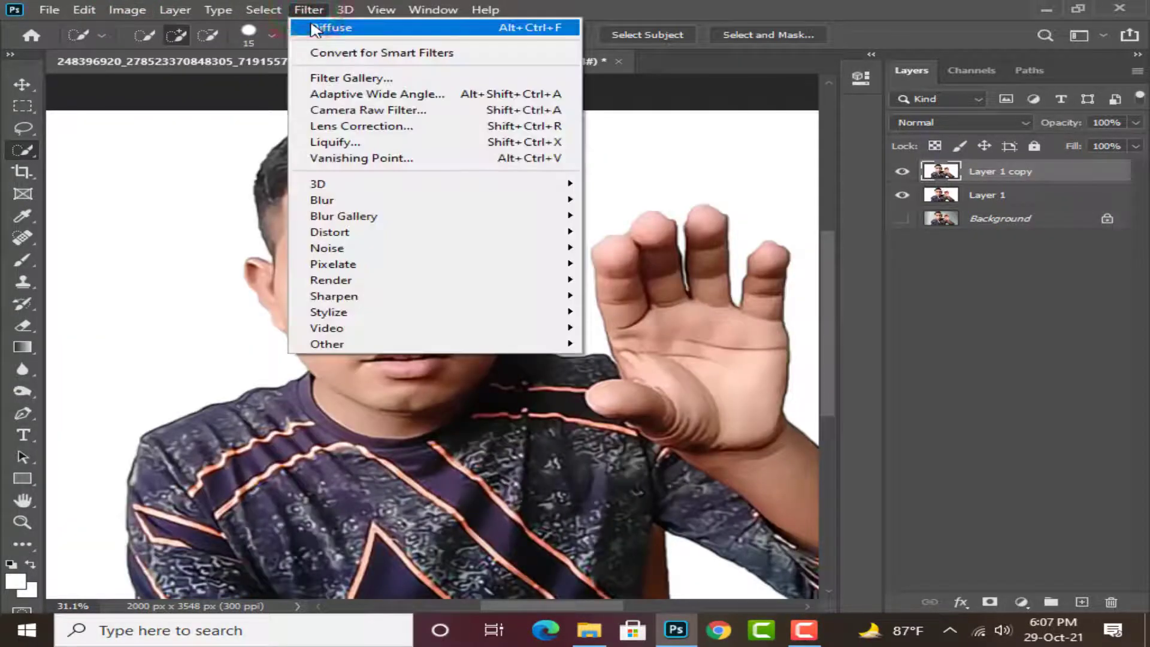
left_click(312, 27)
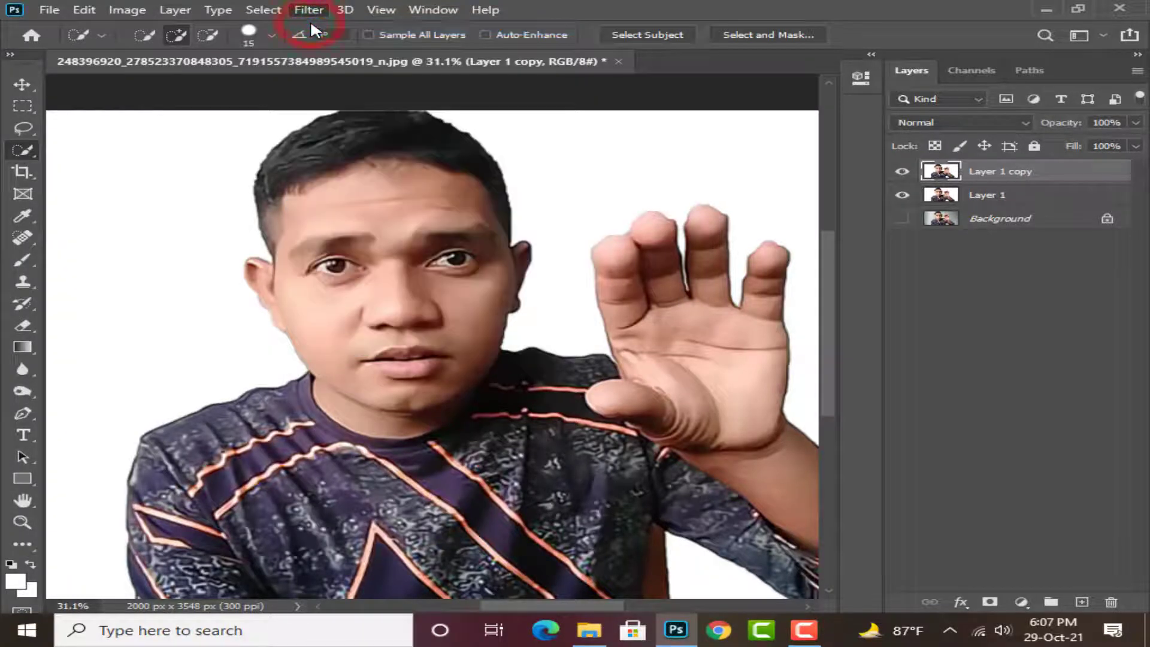
Step: Apply Smart Sharpen to Layer 1 copy with amount 240%, radius 3.0 px, noise reduction 30% and Gaussian Blur removal
left_click(309, 9)
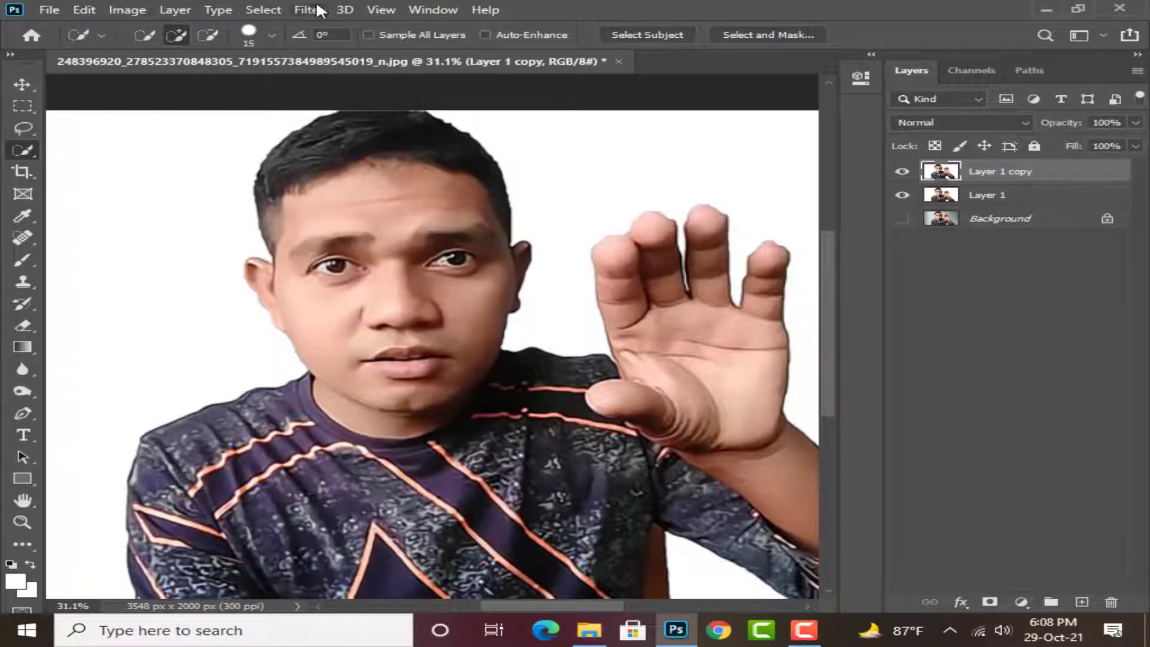
left_click(345, 296)
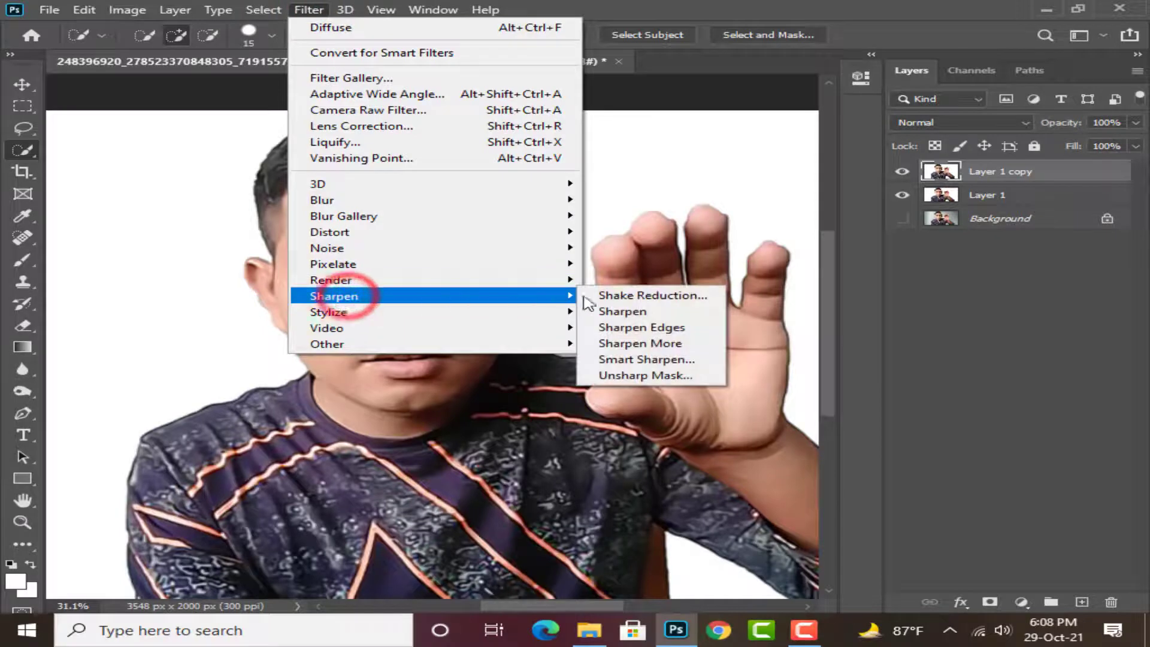
left_click(647, 359)
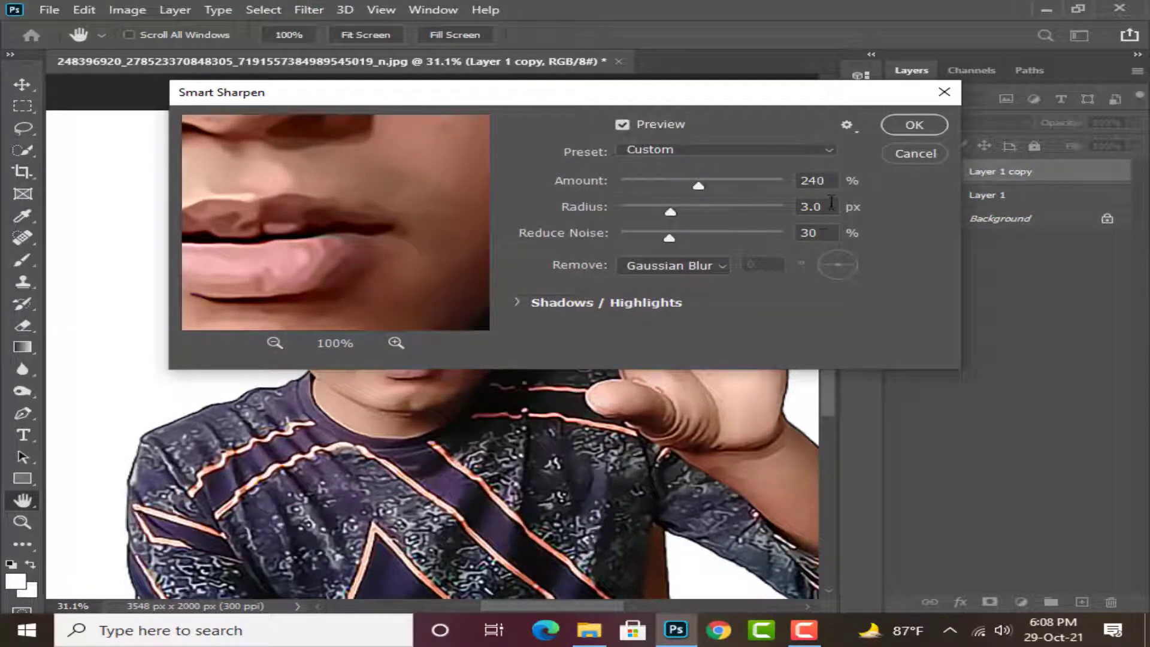
left_click(926, 120)
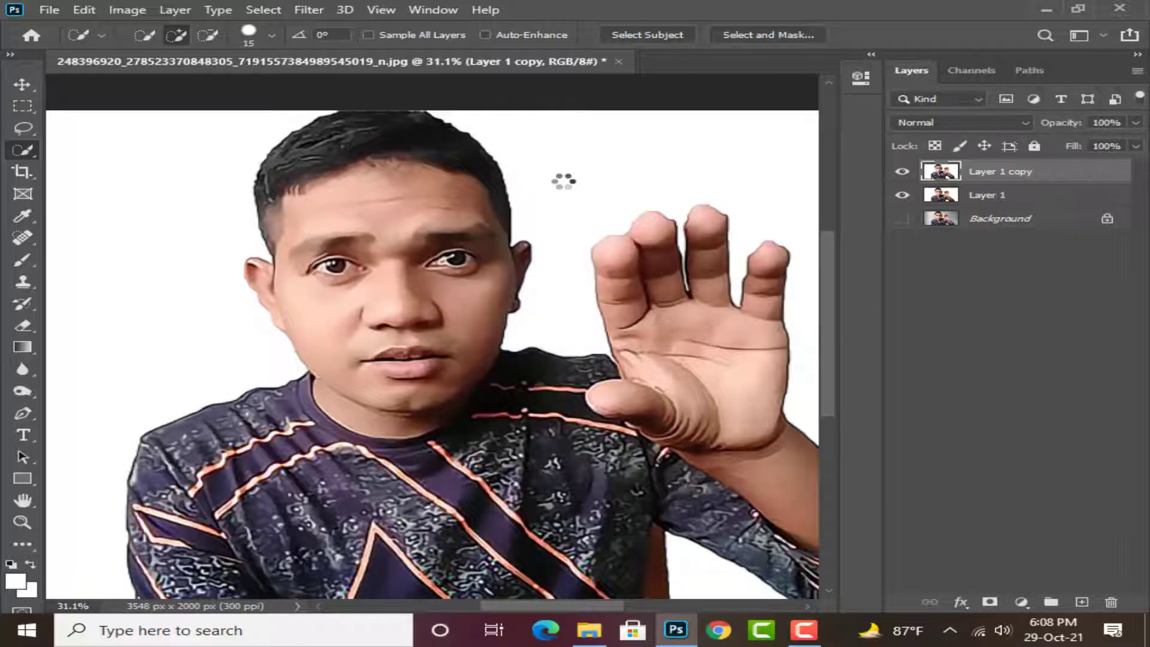
Step: Compare the image with and without Layer 1 copy, leaving it visible, and delete Layer 1
left_click(907, 174)
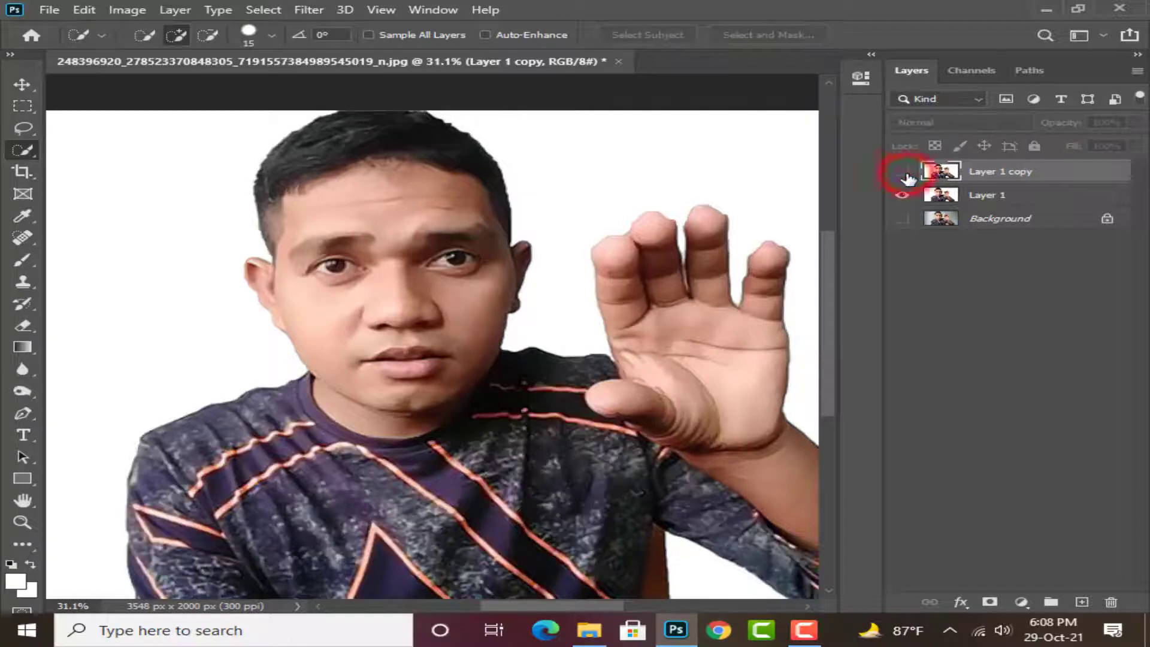
left_click(905, 173)
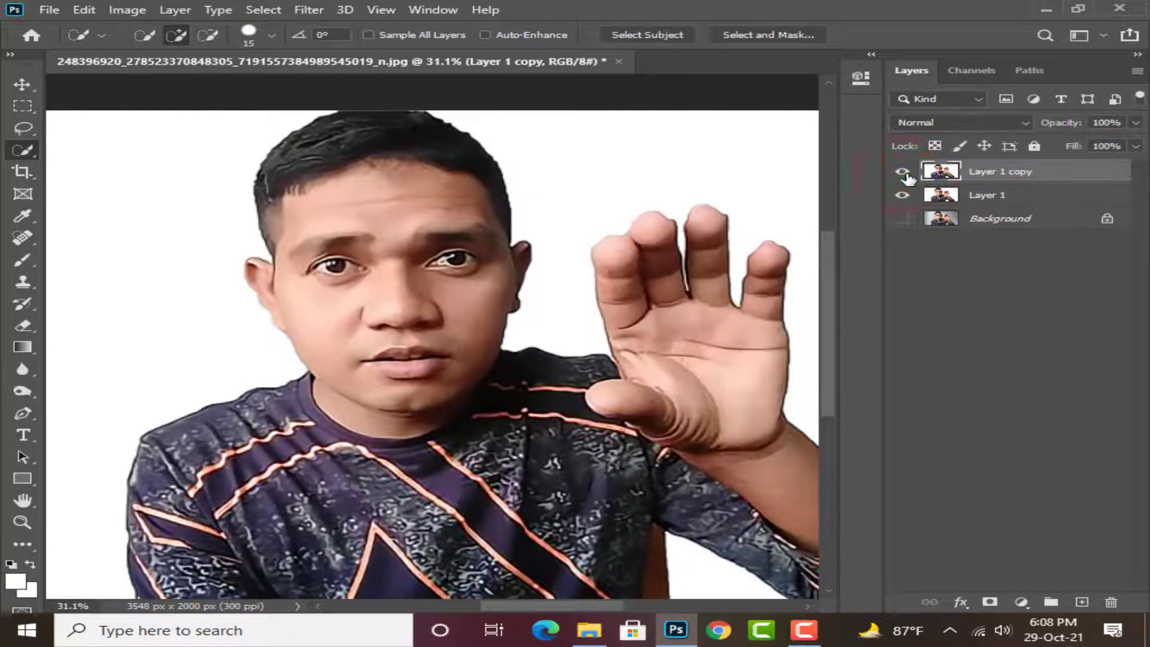
left_click(905, 173)
left_click(905, 173)
left_click(990, 194)
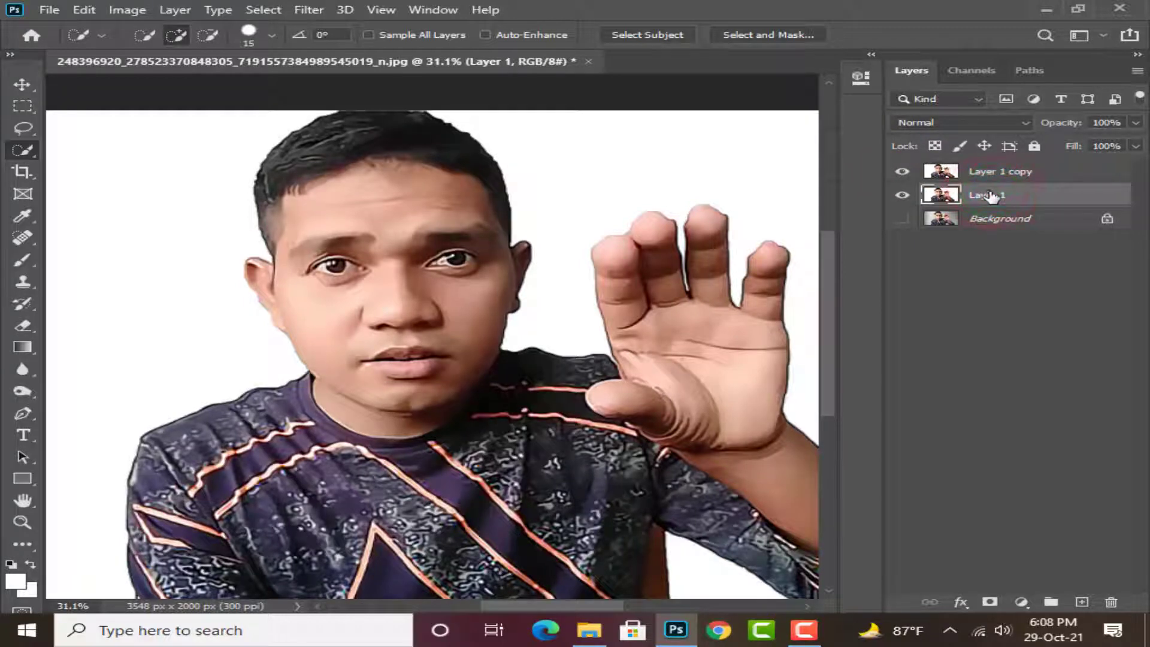
key("Delete")
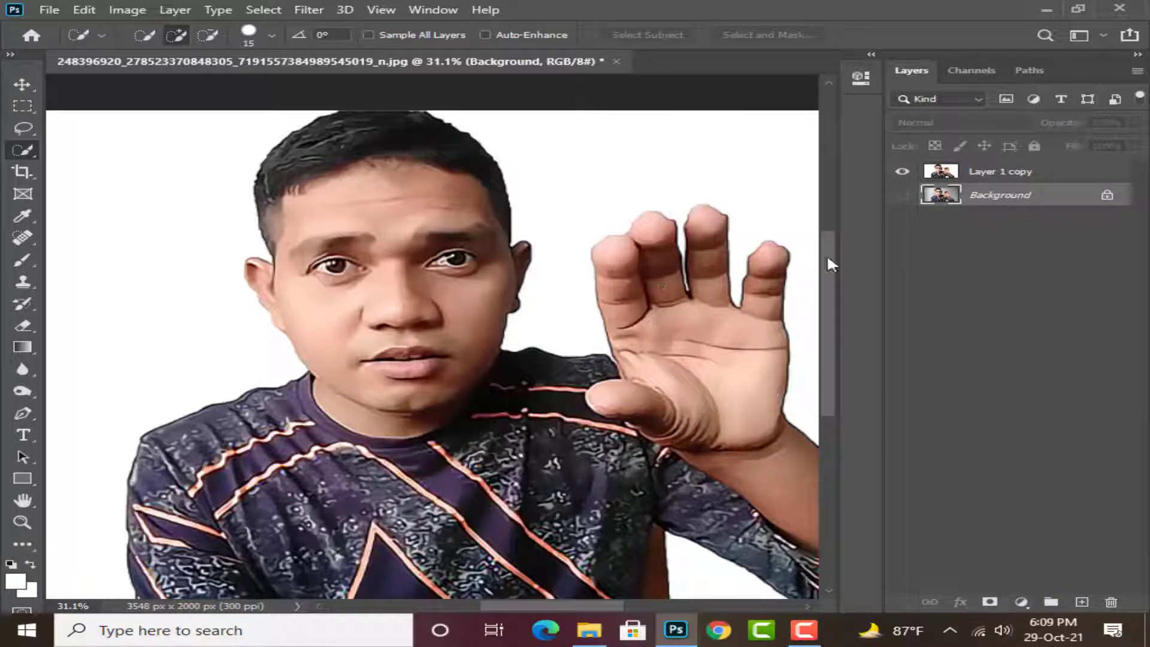
Step: Convert Layer 1 copy to a smart object and duplicate it twice
left_click(1006, 171)
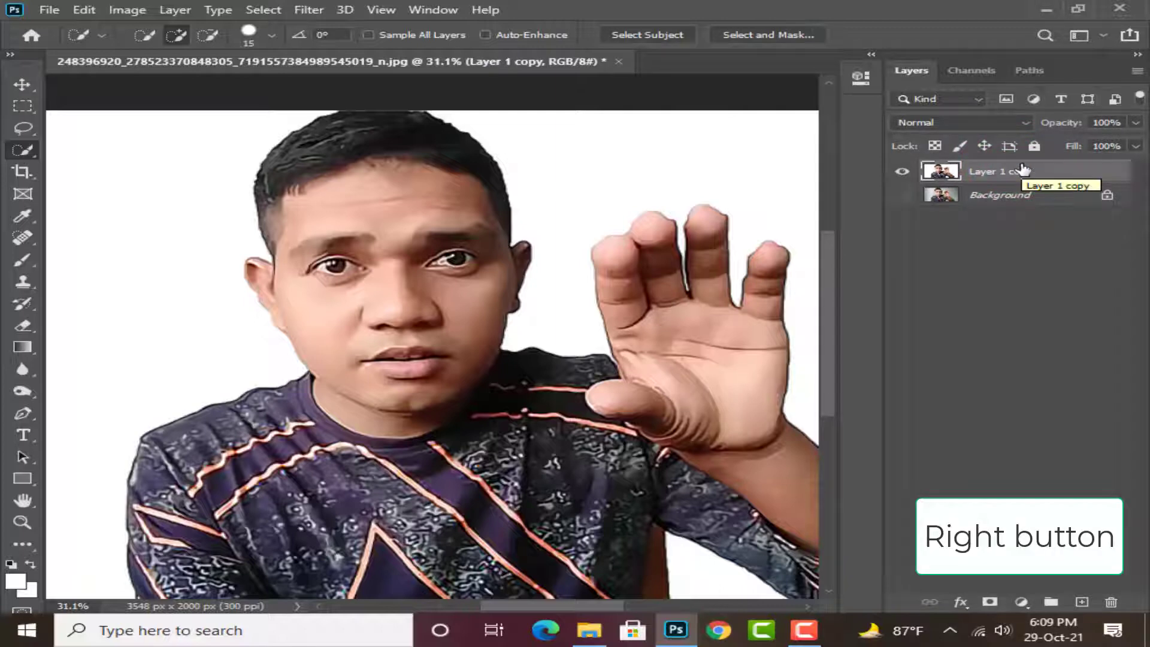
right_click(1022, 171)
left_click(902, 235)
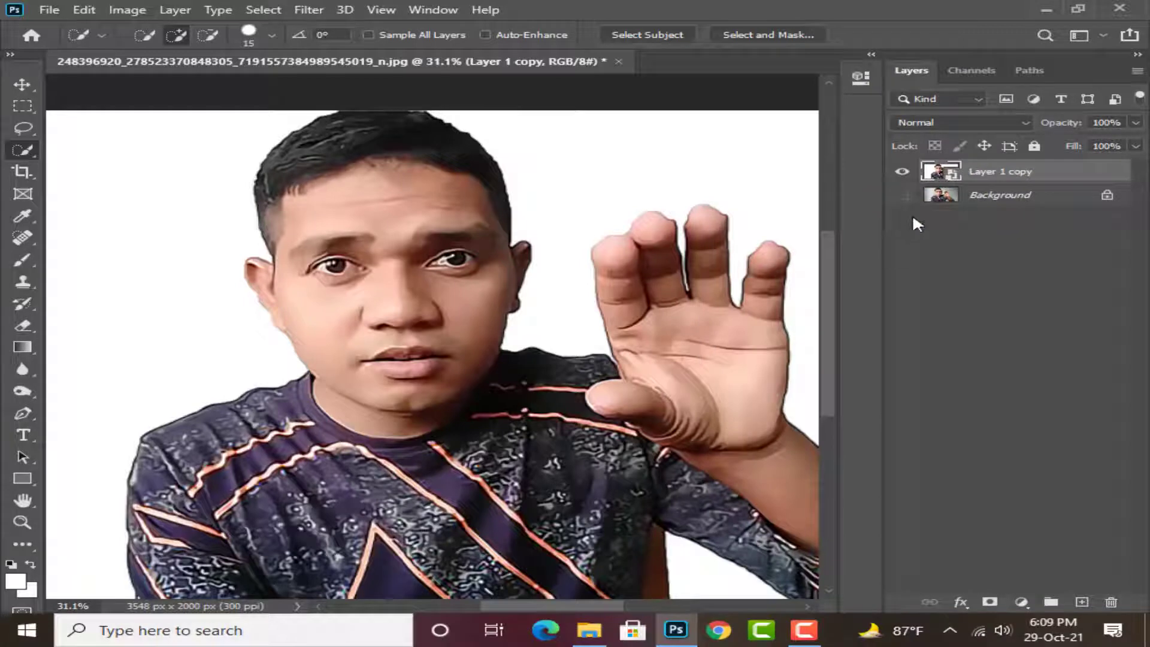
key("ctrl+j")
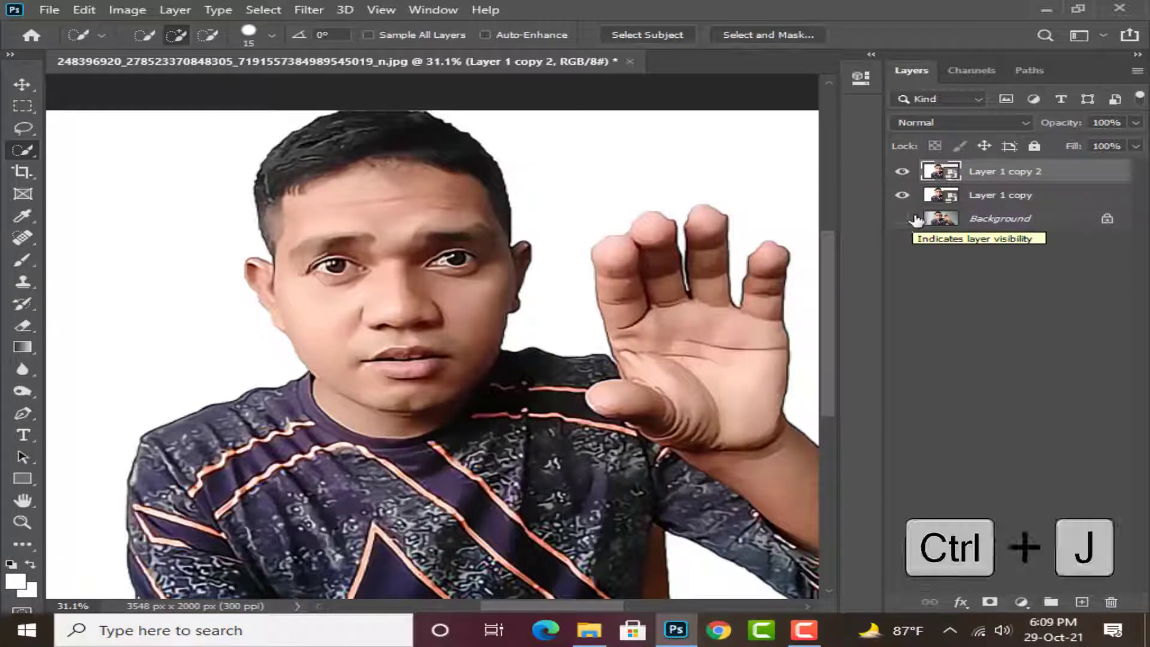
key("ctrl+j")
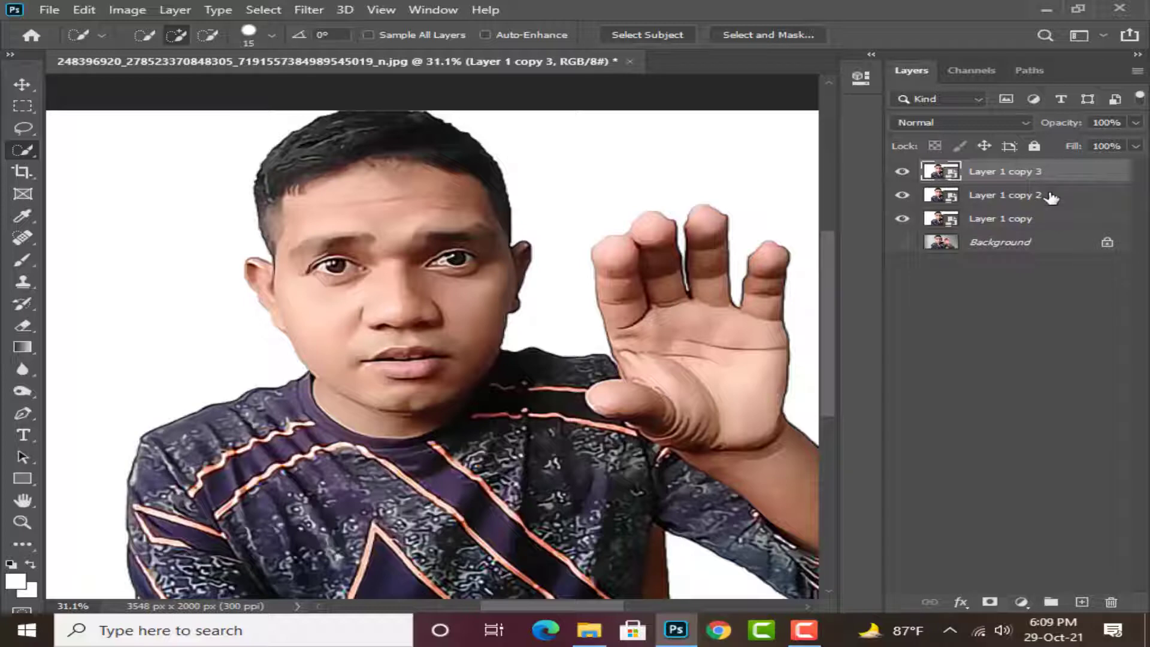
Step: Rename the lowest smart object layer, directly above the Background, to "hard details"
left_click(1043, 222)
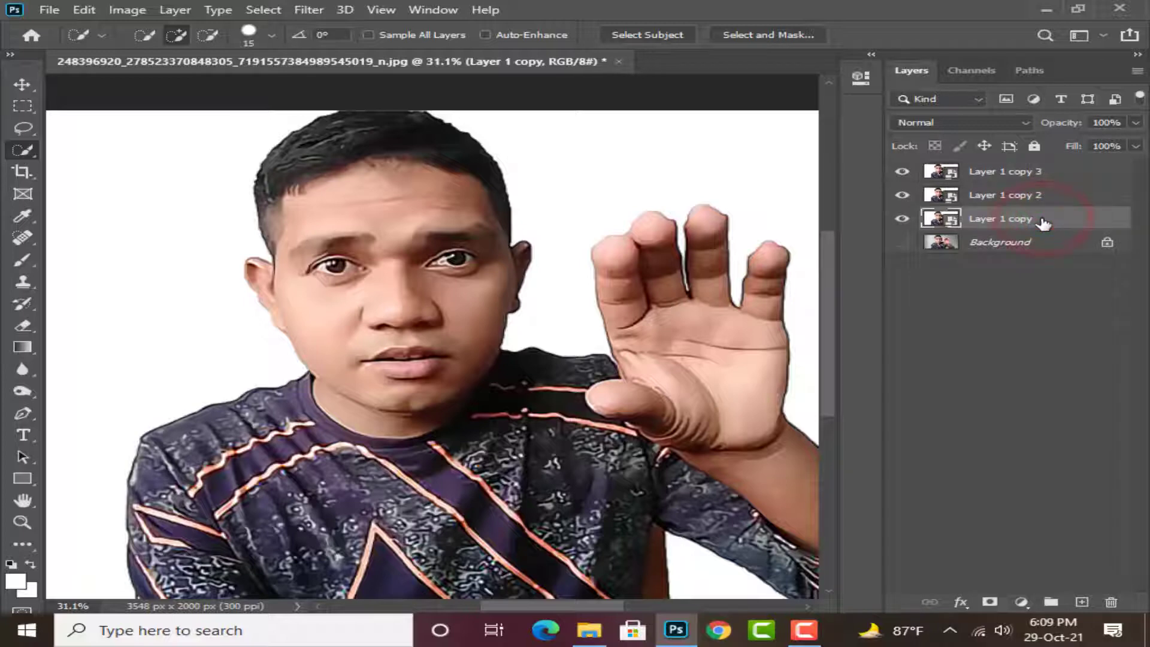
double_click(1029, 218)
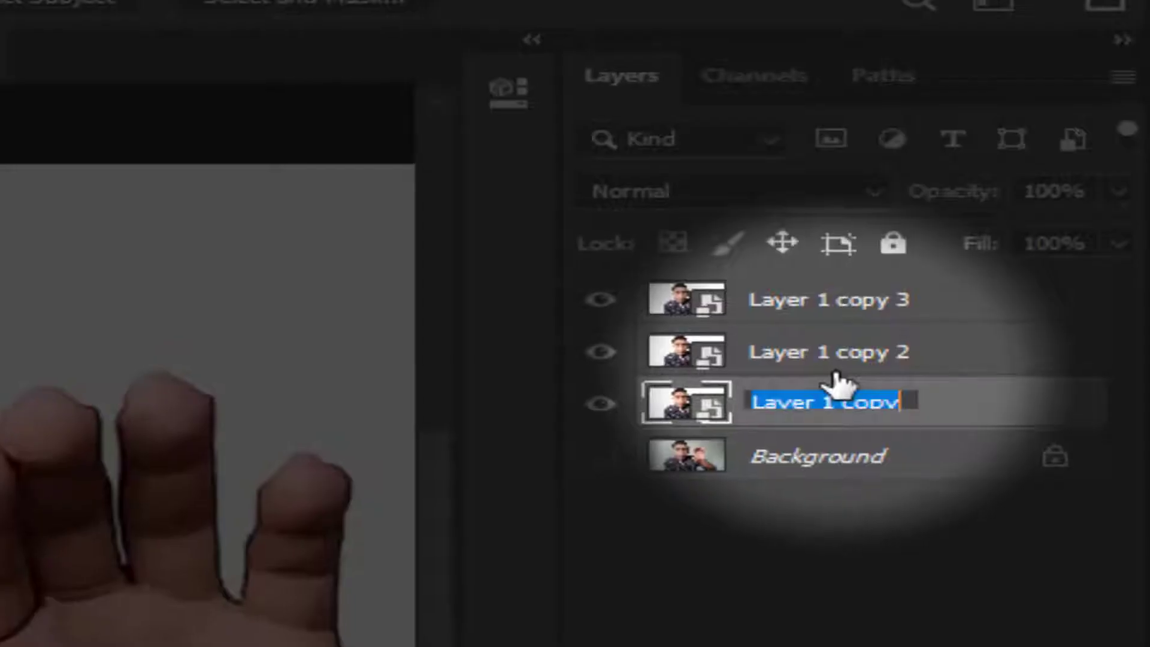
type("ha")
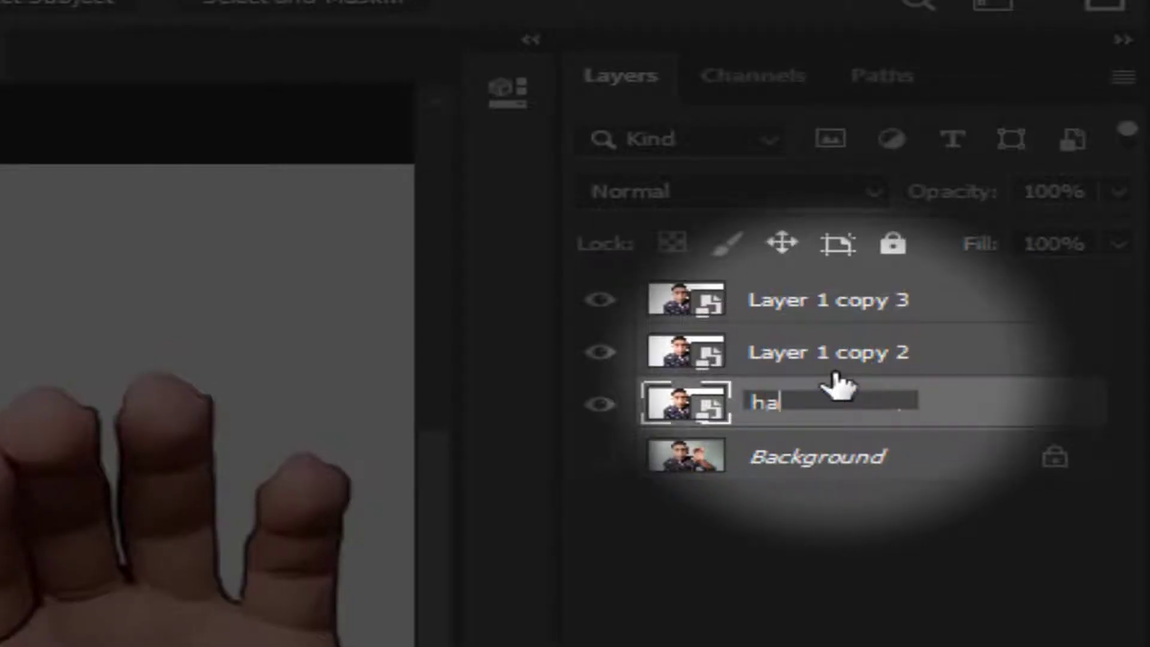
type("rd")
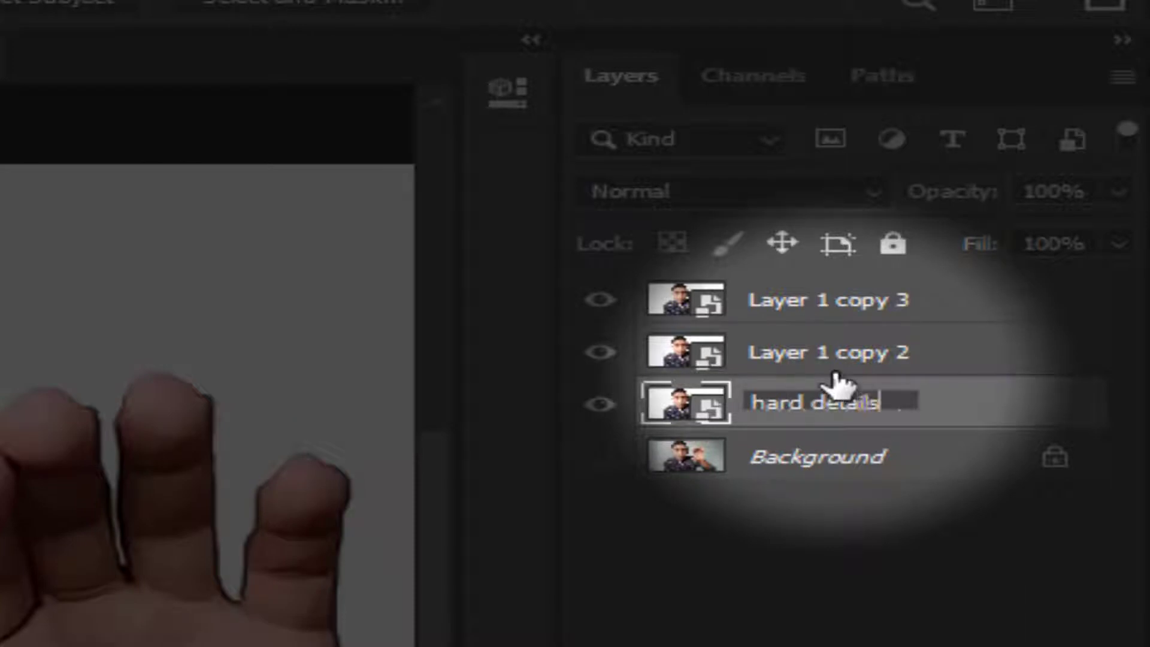
type(" details")
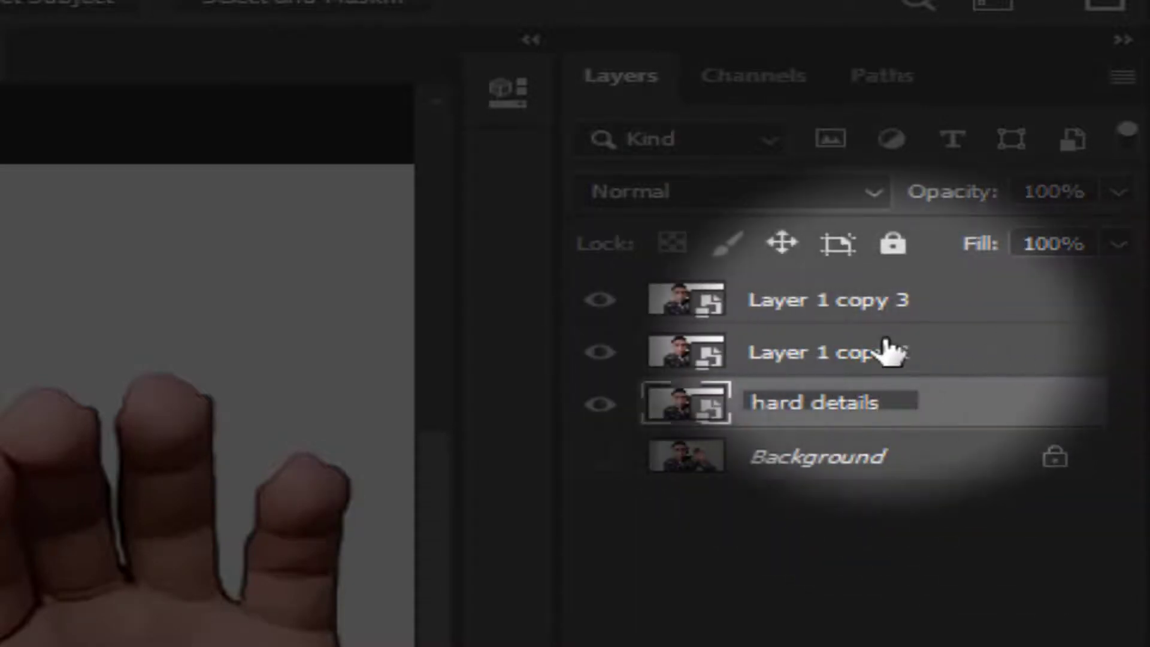
Step: Rename the middle smart object layer, Layer 1 copy 2, to "soft details"
double_click(880, 351)
type("s")
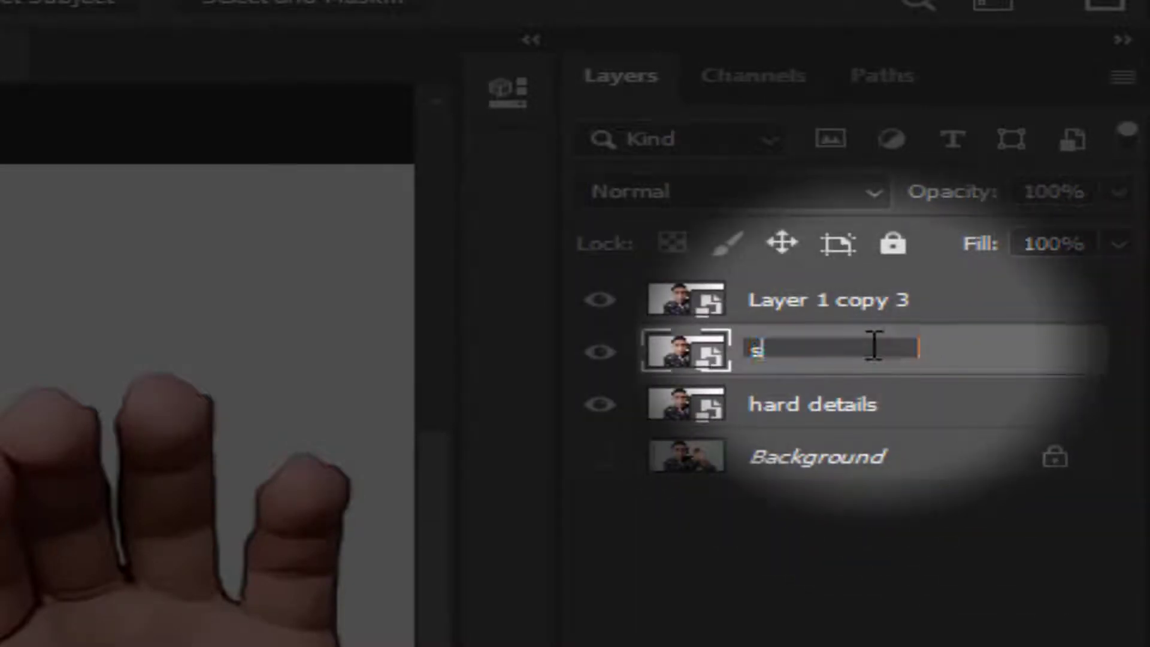
type("oft details")
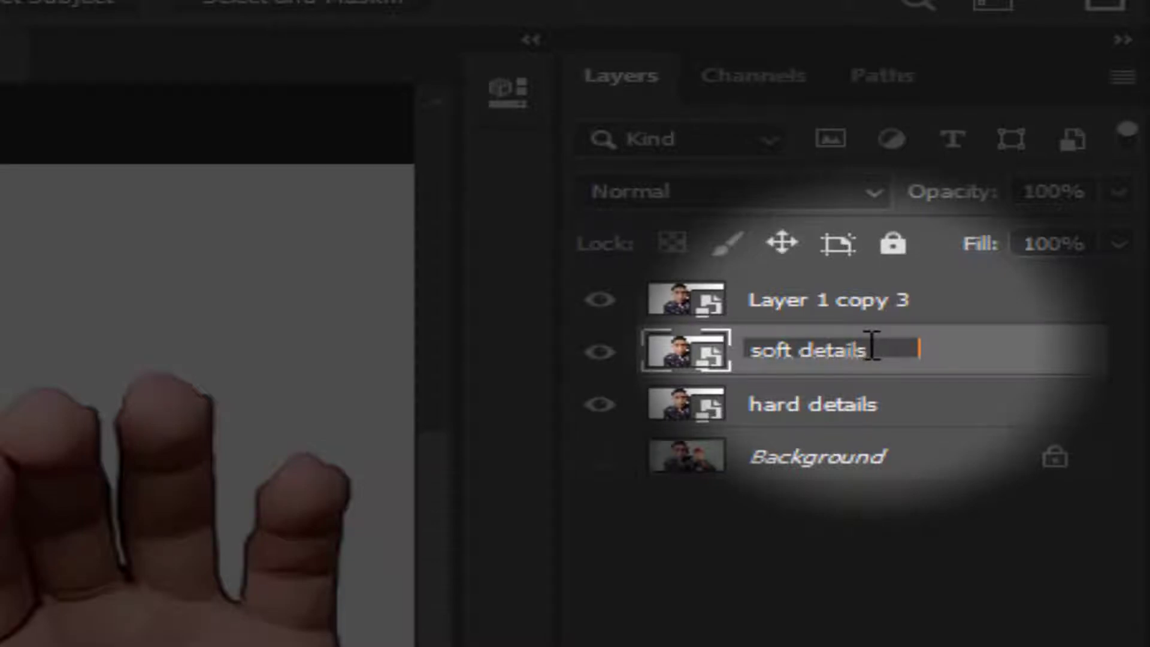
left_click(1015, 360)
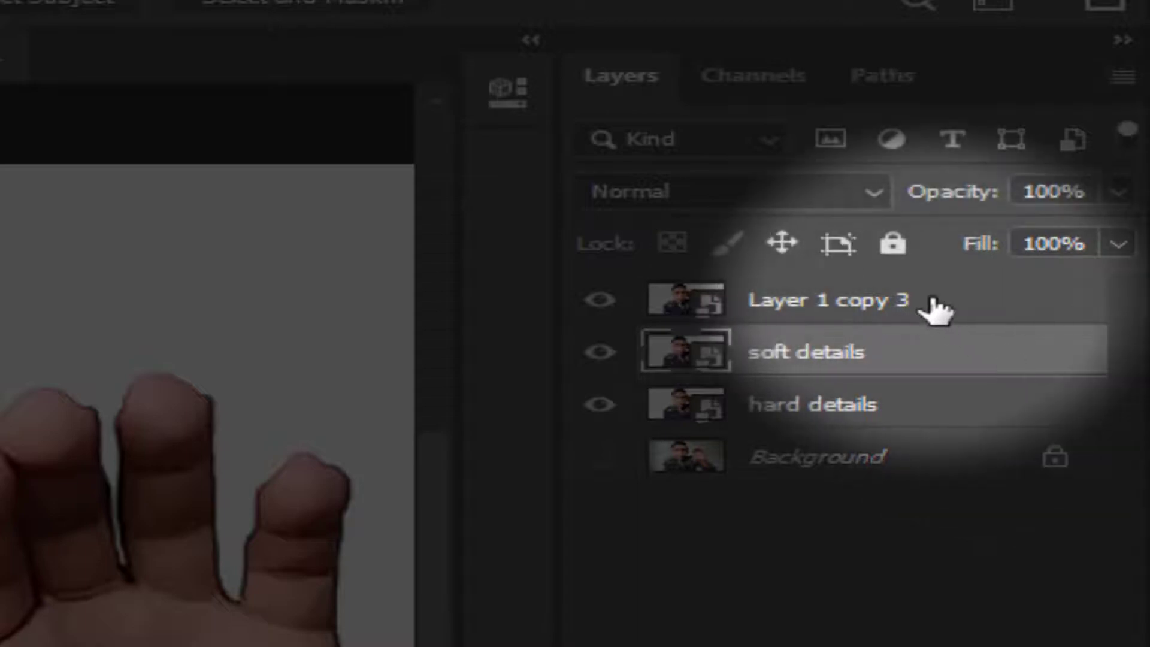
Step: Rename the topmost smart object layer, Layer 1 copy 3, to "high pass"
double_click(955, 338)
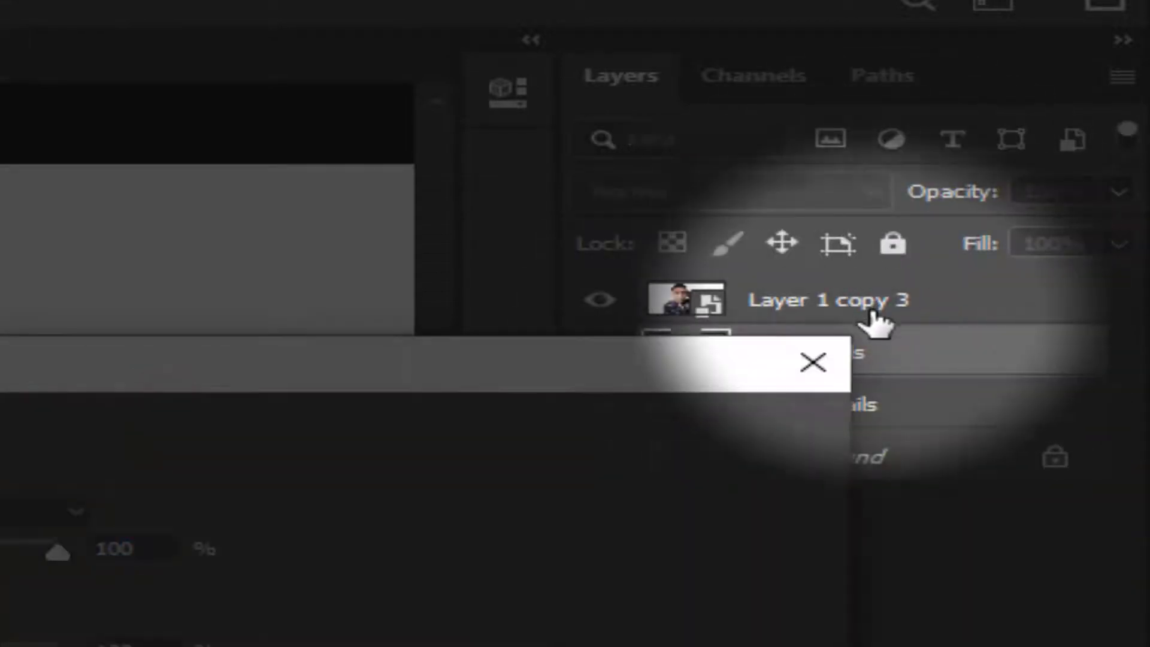
left_click(814, 362)
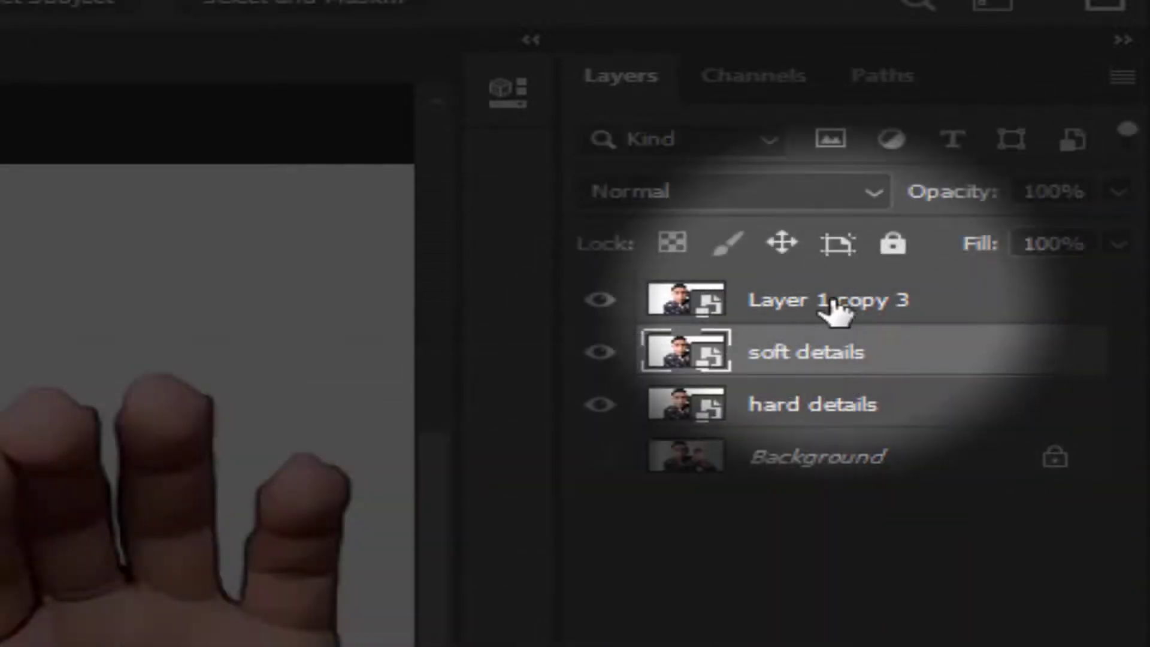
double_click(837, 300)
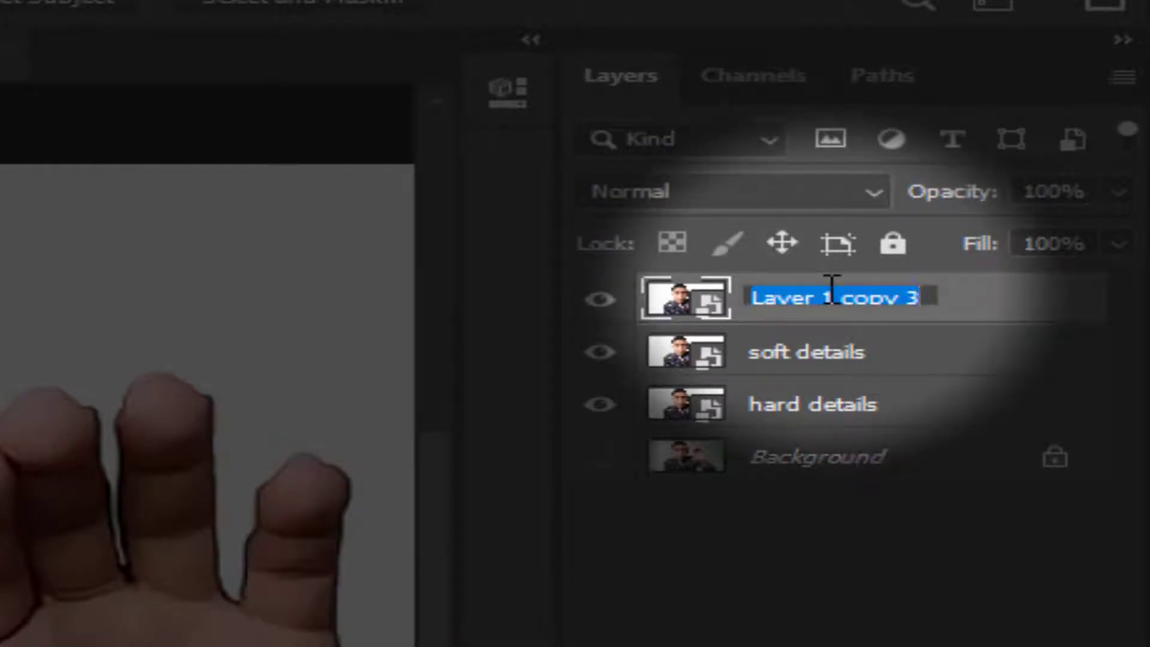
type("hig")
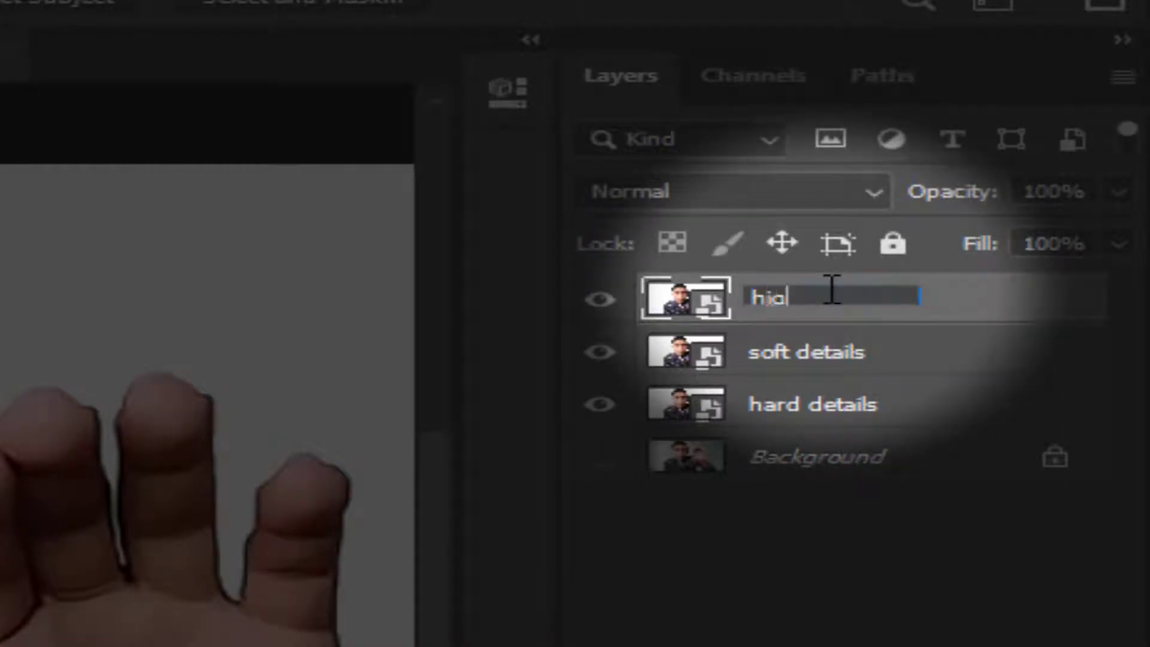
type("h pass")
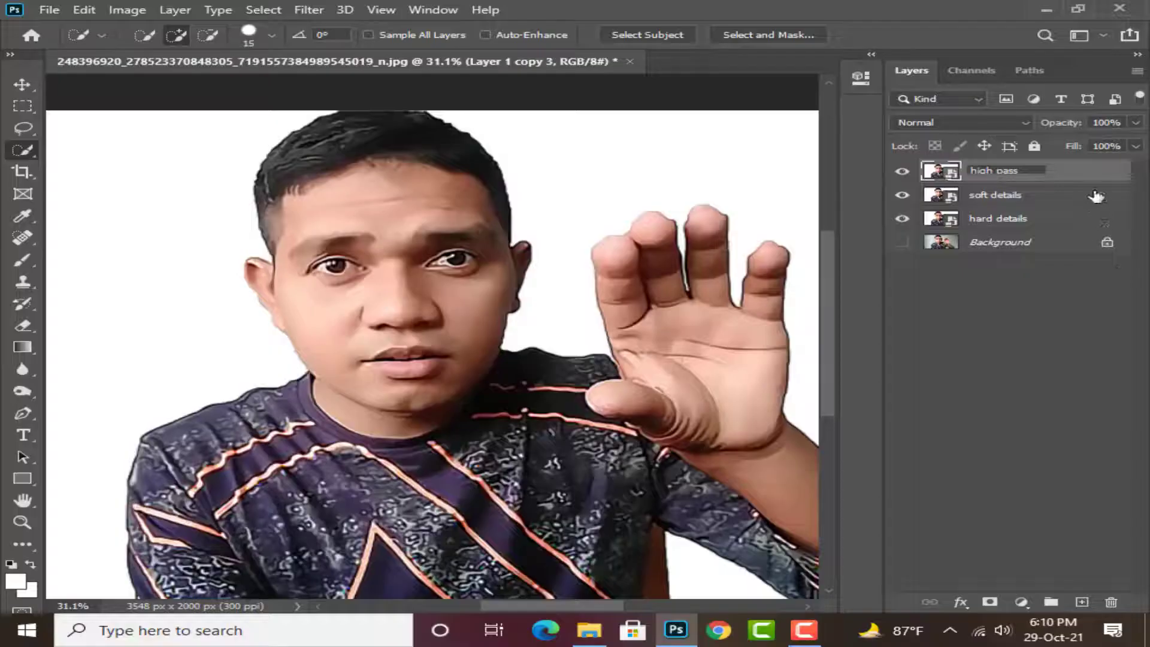
left_click(1034, 294)
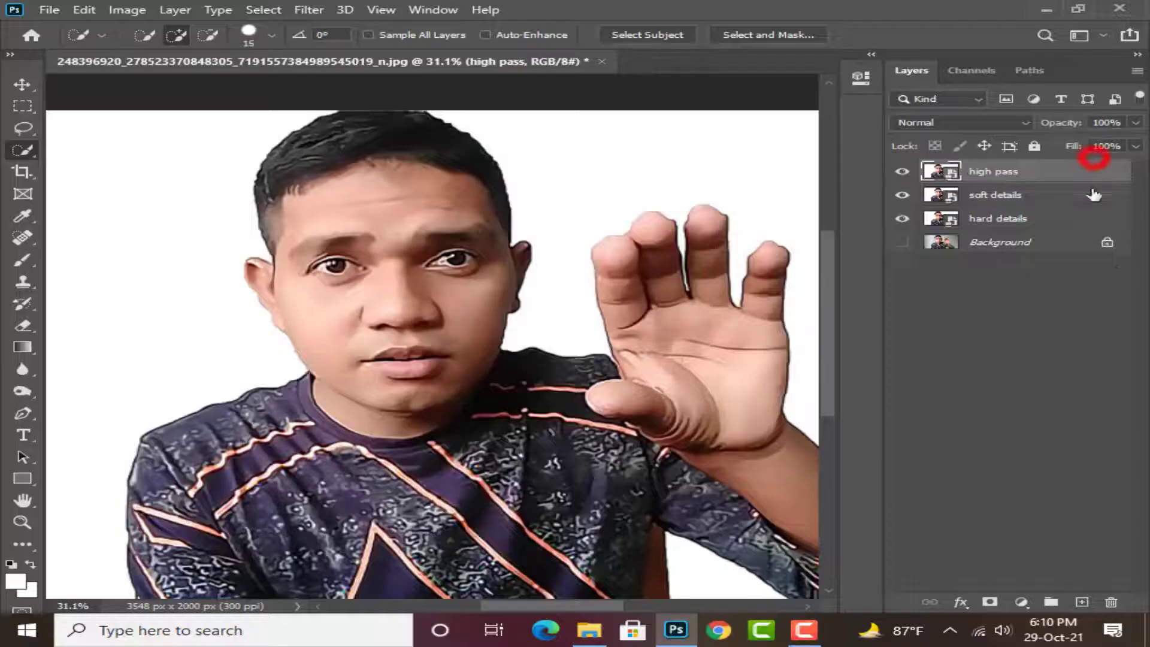
Step: Hide the high pass and soft details layers and make hard details the active layer
left_click(1051, 221)
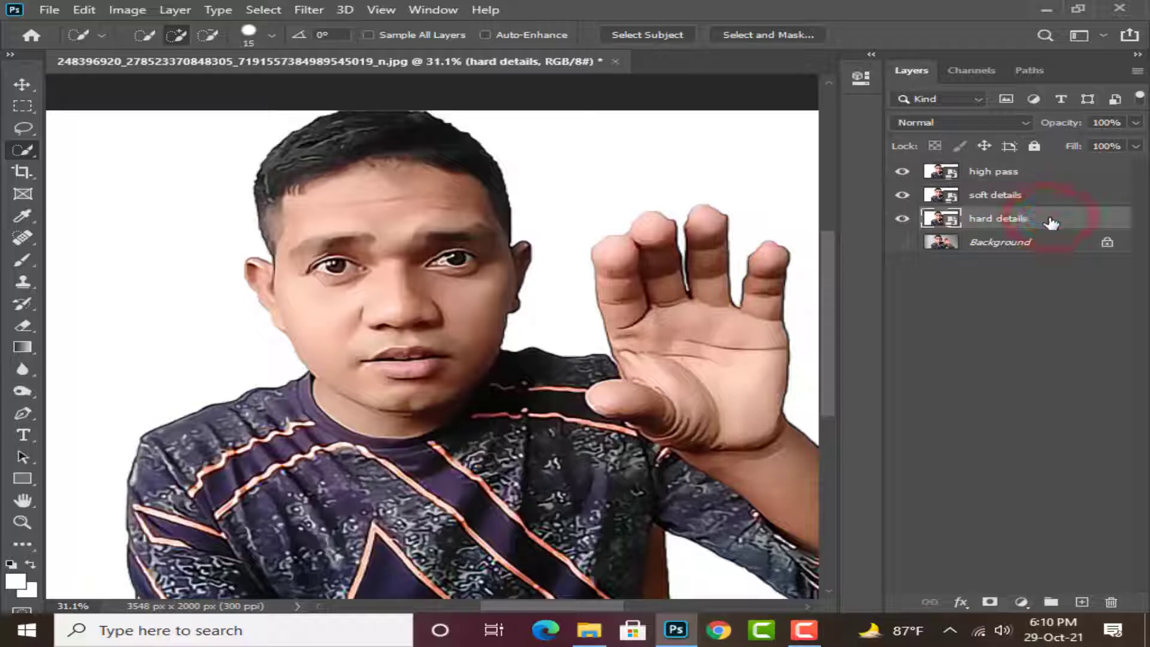
left_click(902, 173)
left_click(902, 195)
left_click(1041, 222)
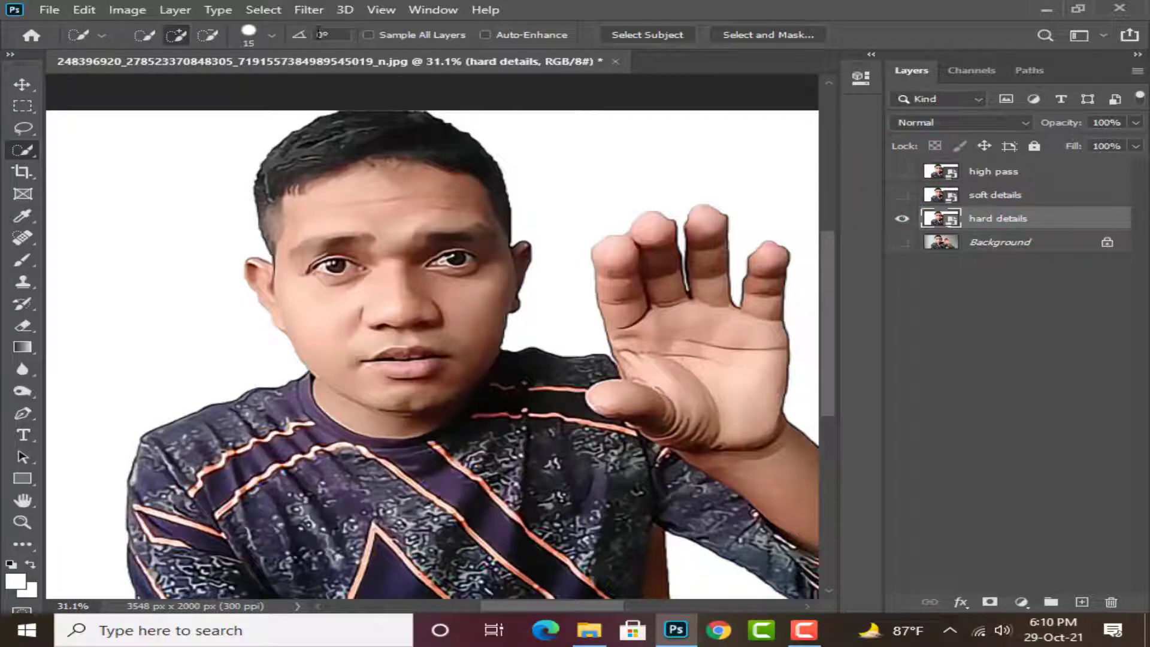
Step: Apply the Filter Gallery's Cutout effect to the hard details layer with 8 levels, edge simplicity 5 and edge fidelity 1
left_click(307, 10)
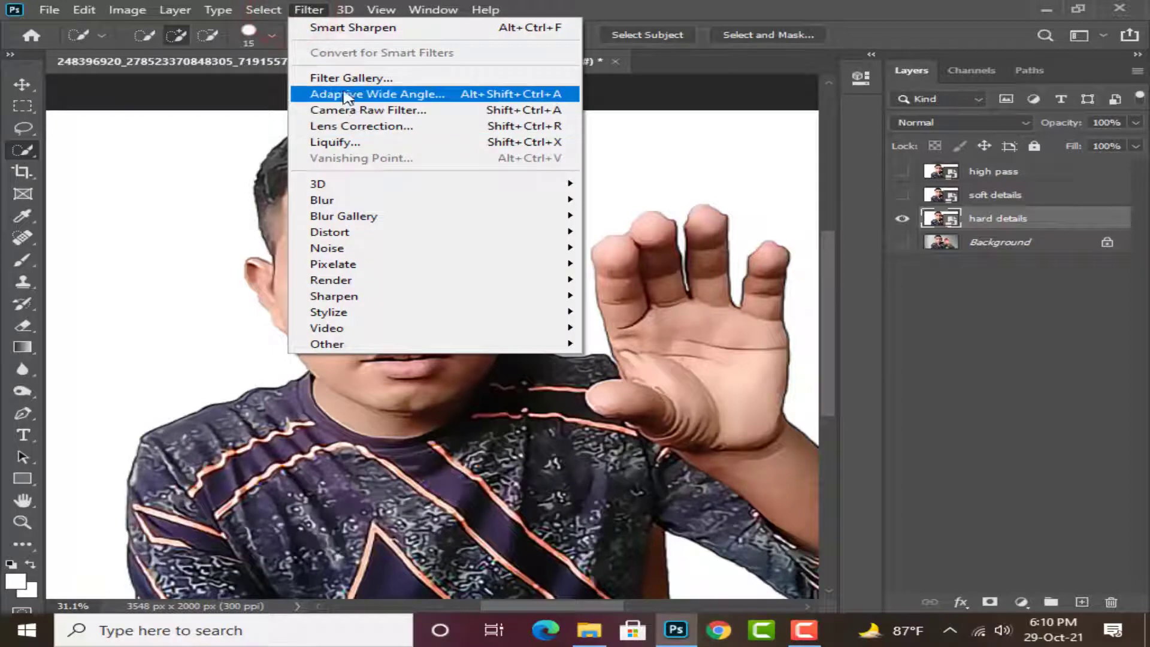
left_click(347, 77)
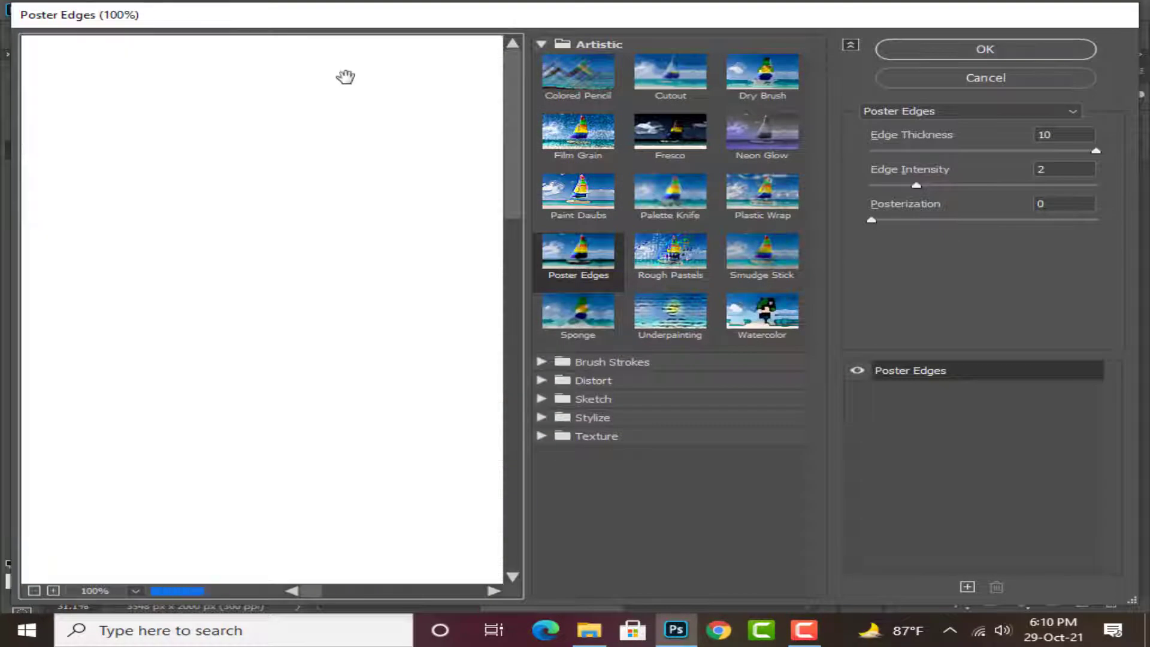
left_click(676, 90)
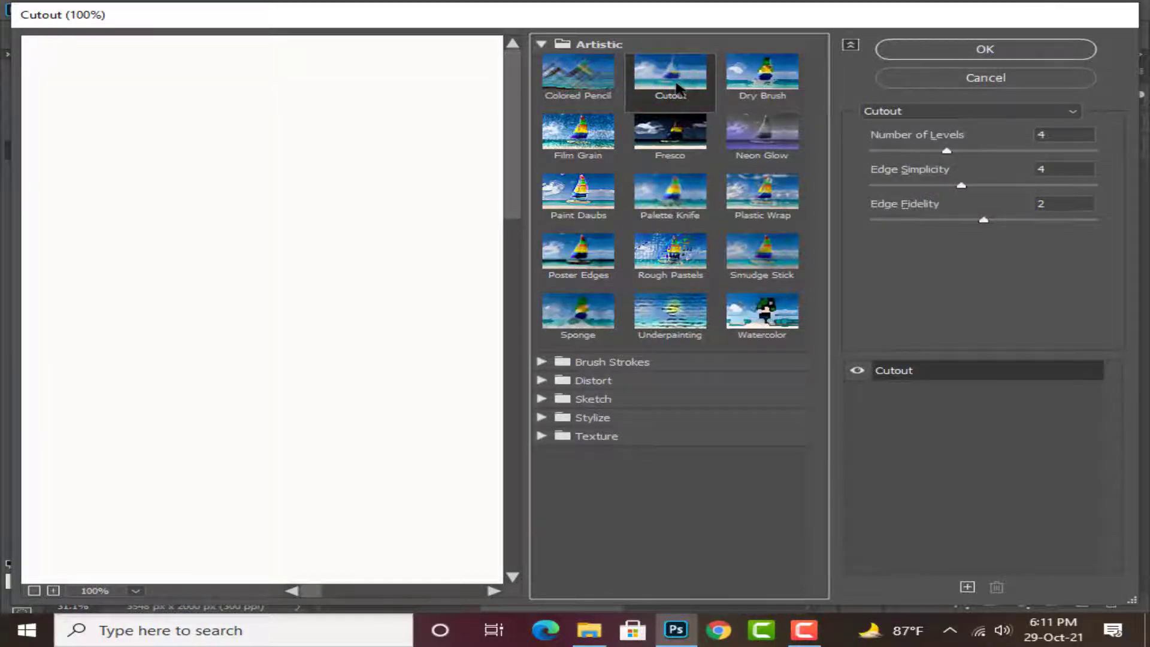
left_click(1044, 133)
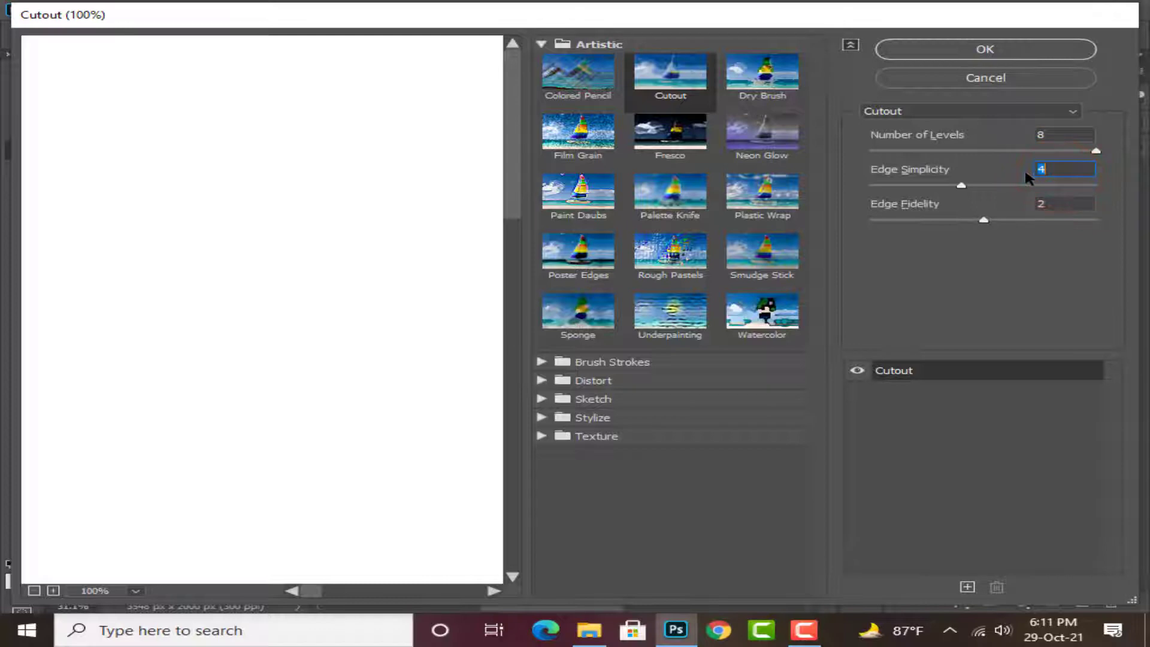
type("5")
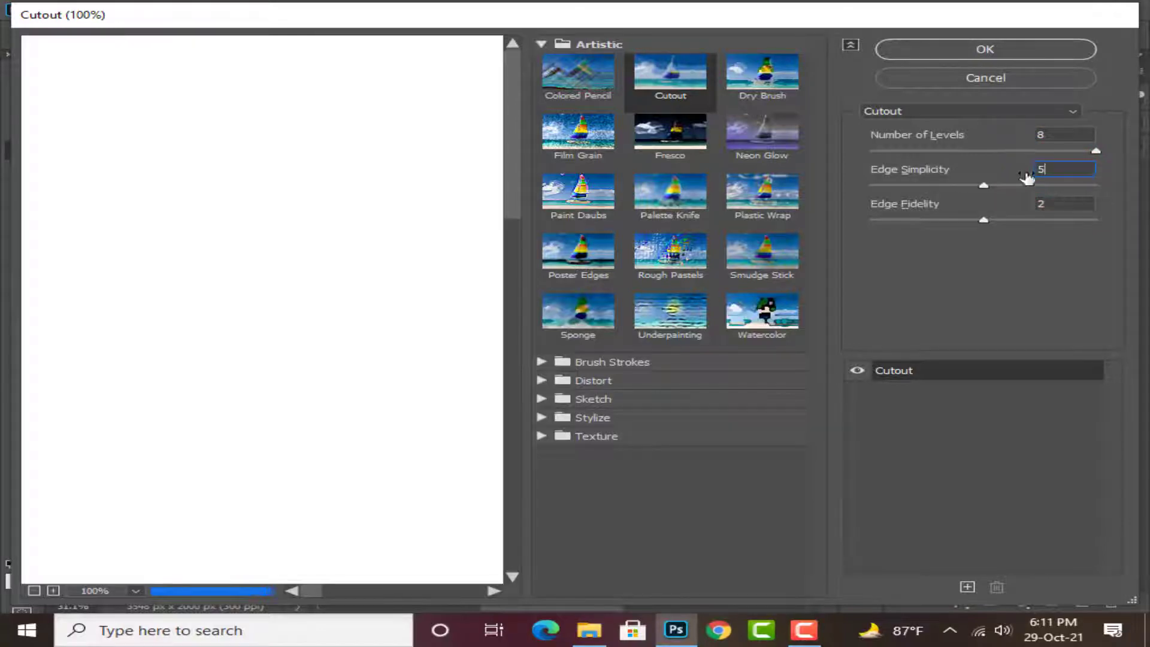
left_click(1053, 204)
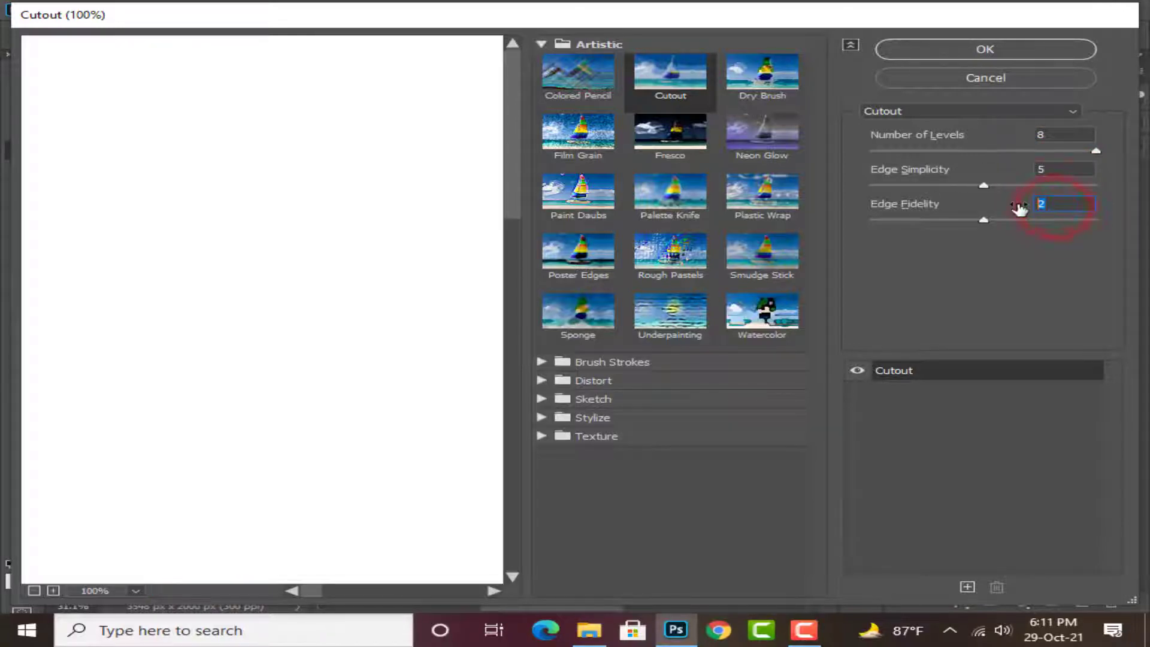
type("1")
left_click(1004, 51)
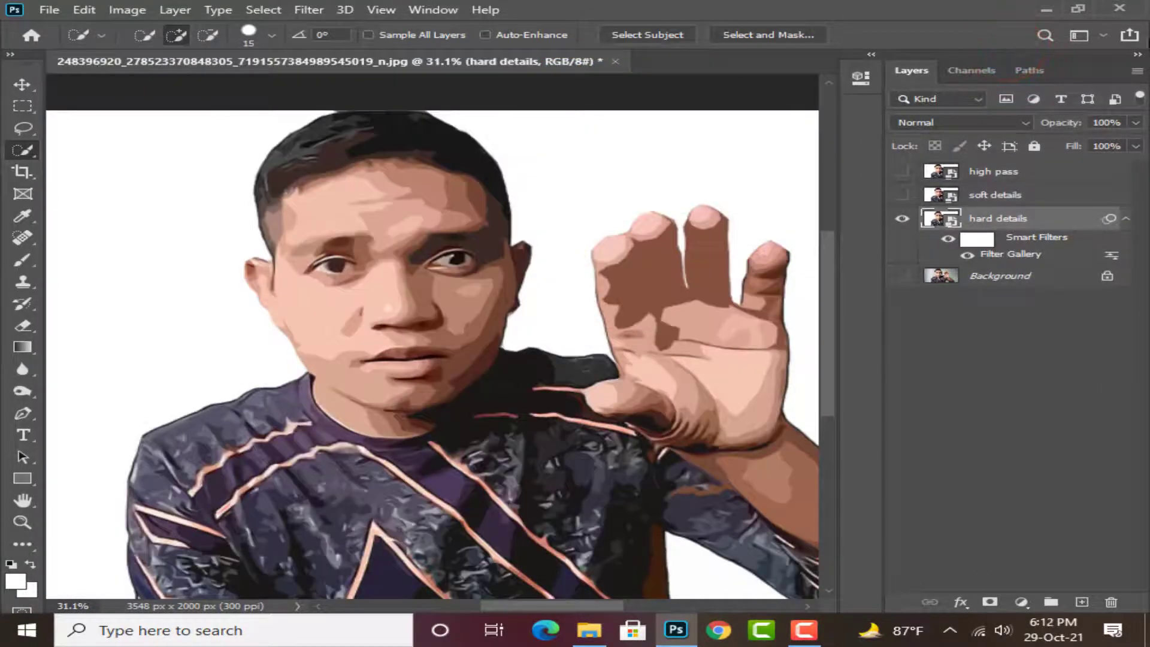
Step: Apply an Unsharp Mask filter to the hard details layer with amount 150%, radius 2.0 pixels and threshold 0 levels
left_click(308, 10)
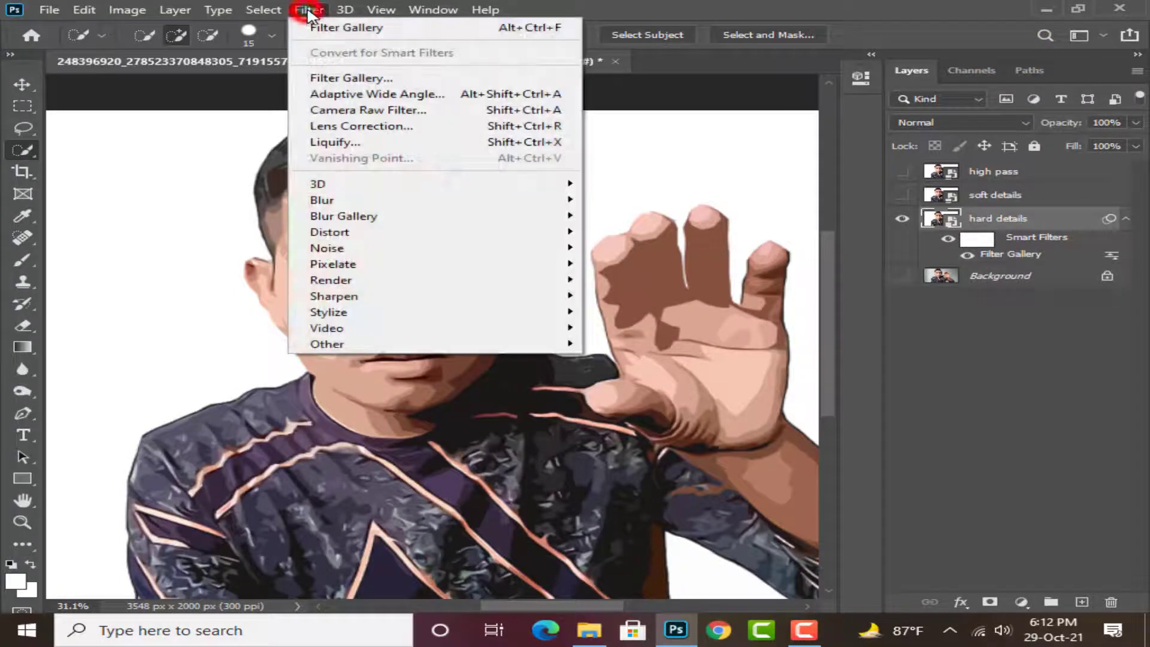
left_click(405, 296)
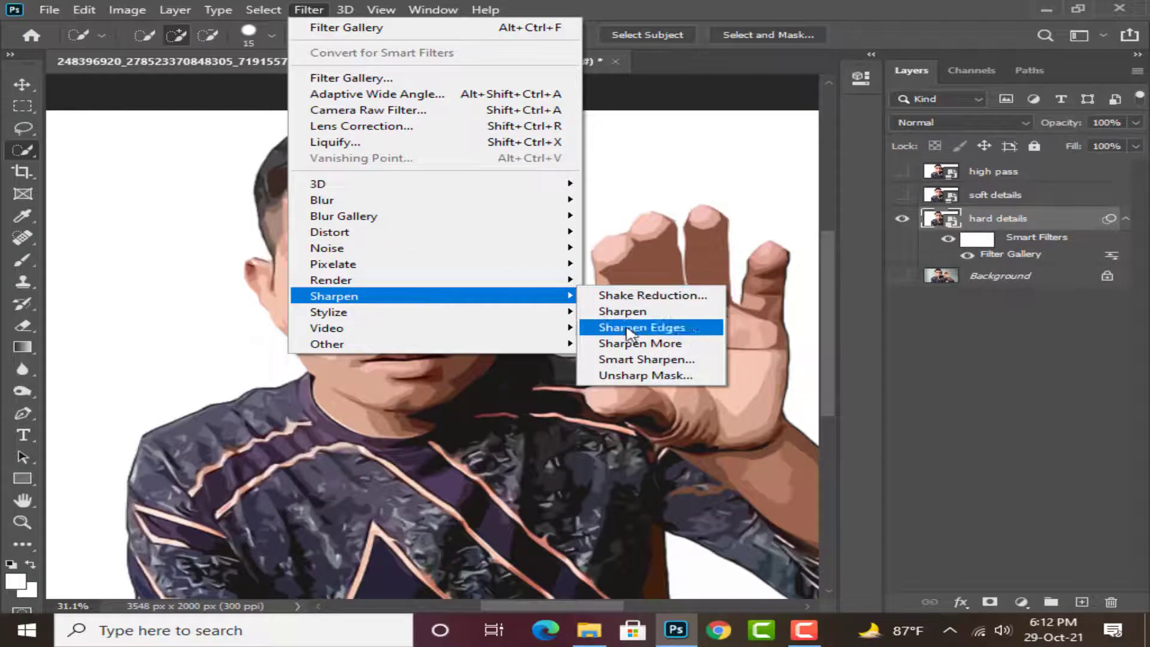
left_click(651, 376)
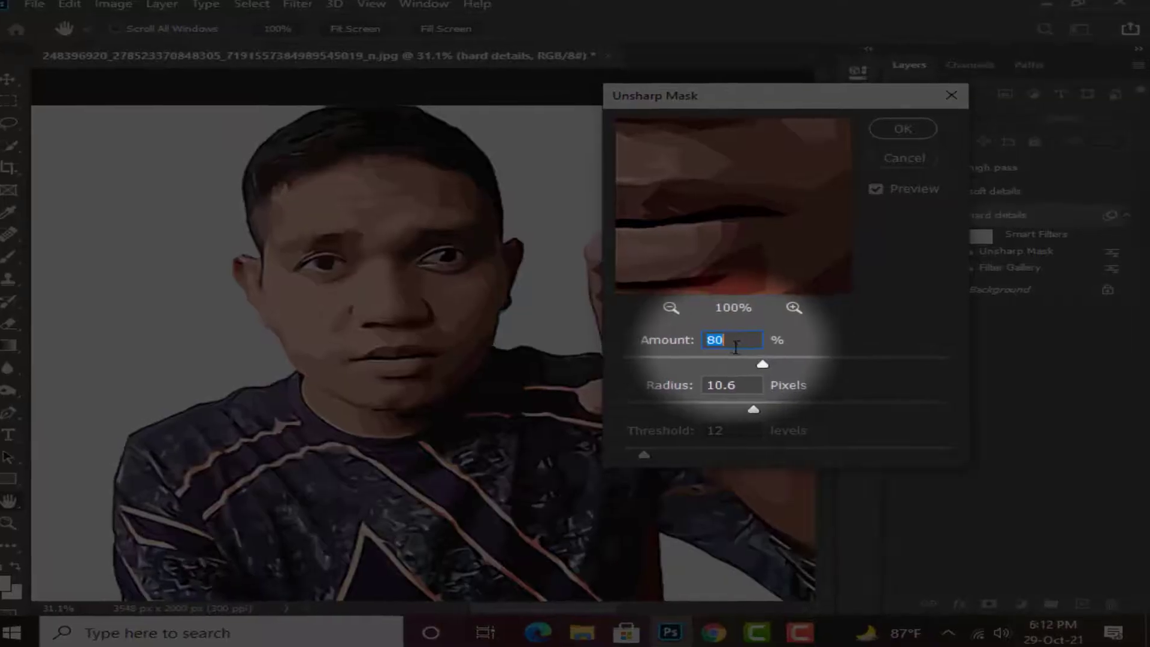
type("150")
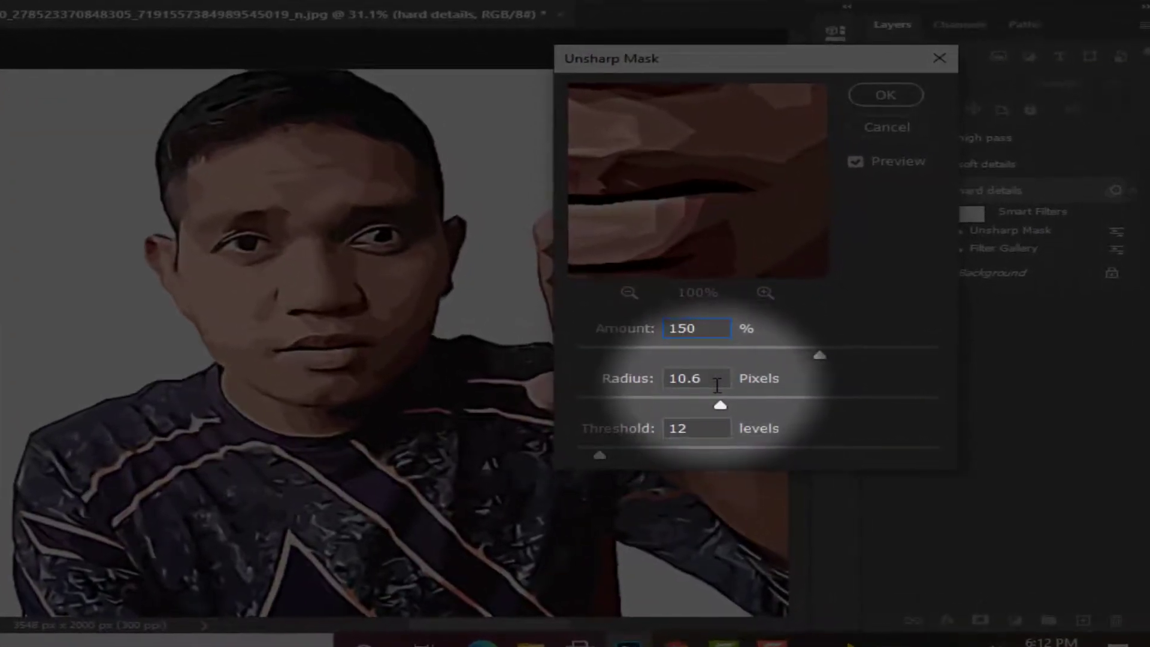
key("Tab")
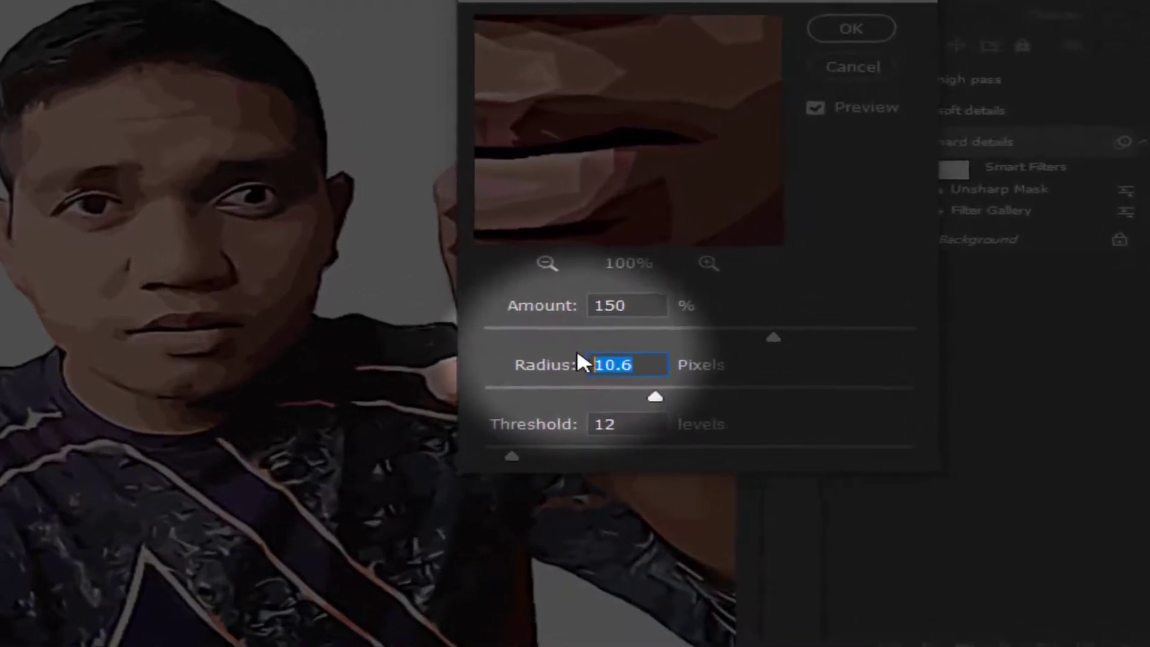
type("2.")
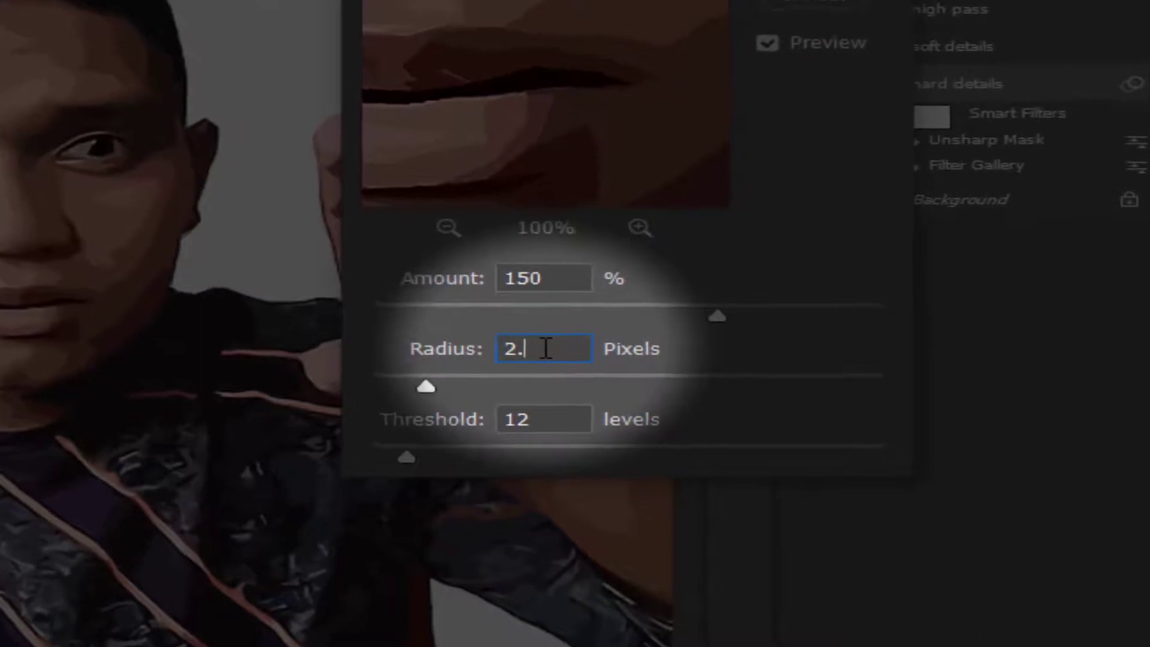
type("0")
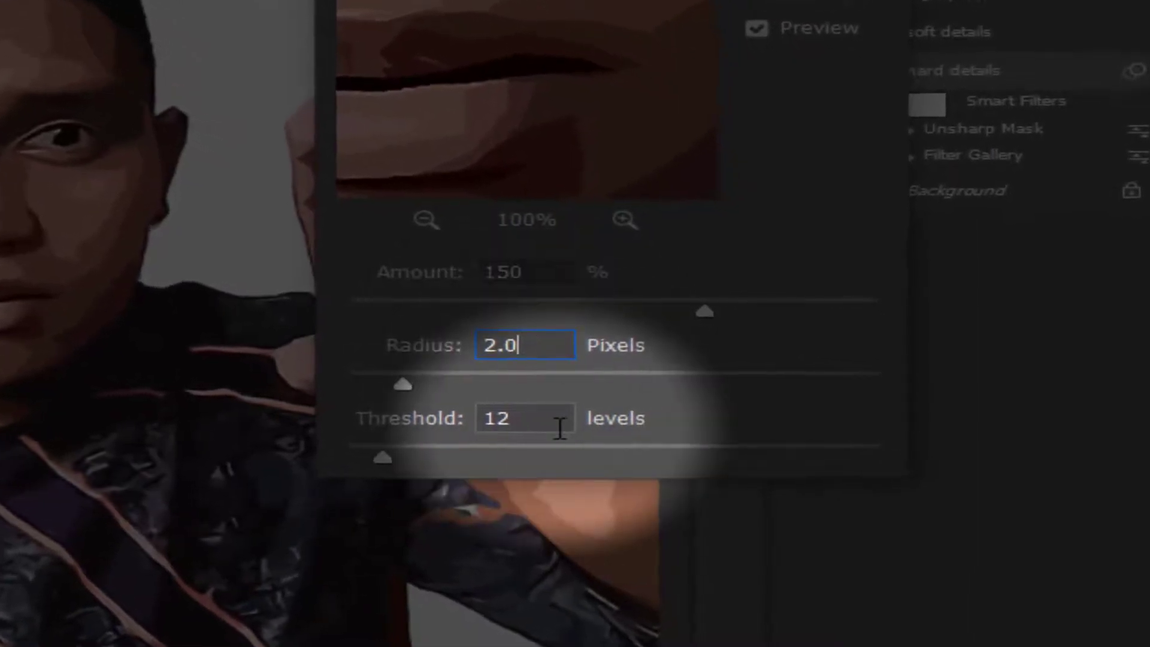
key("Tab")
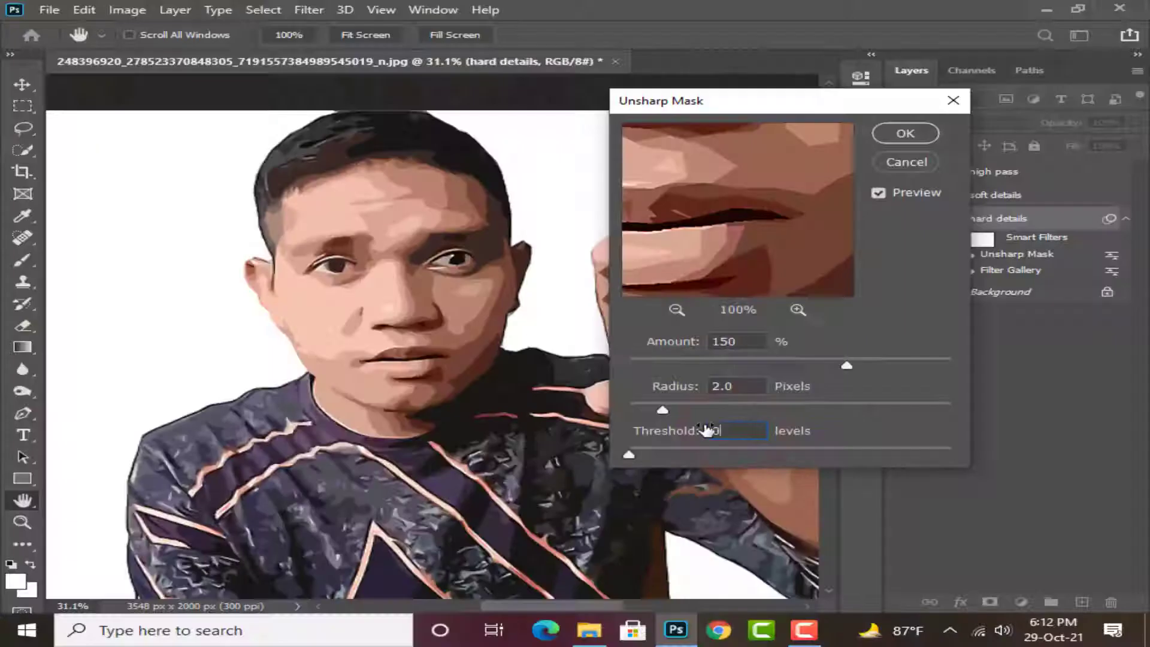
type("0")
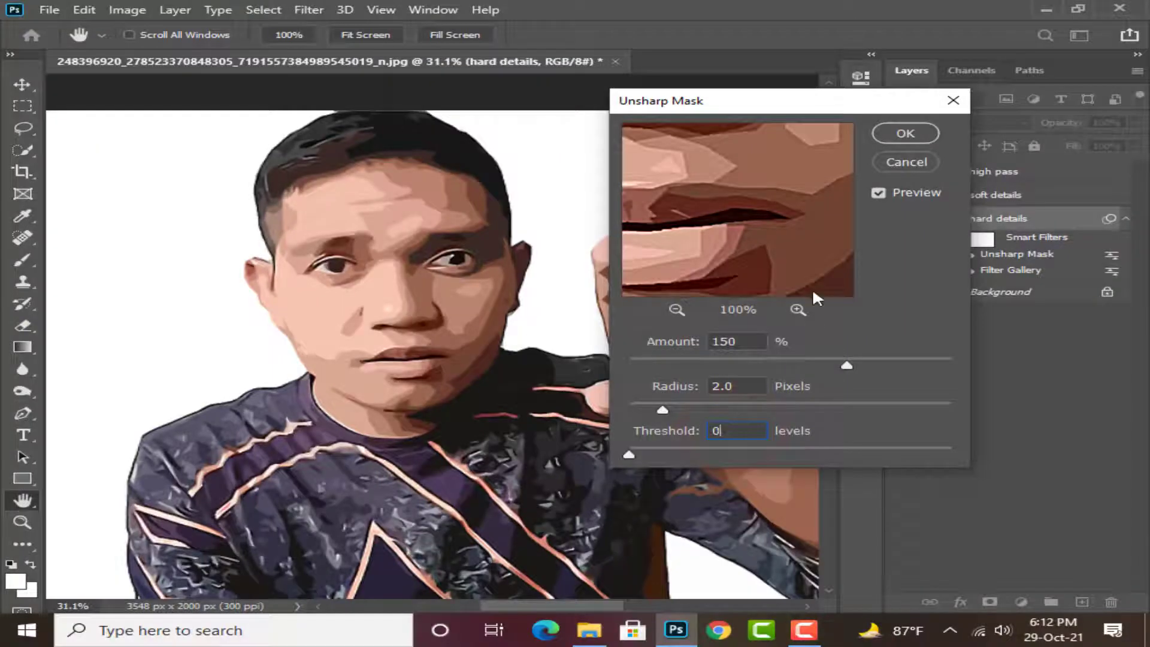
left_click(906, 133)
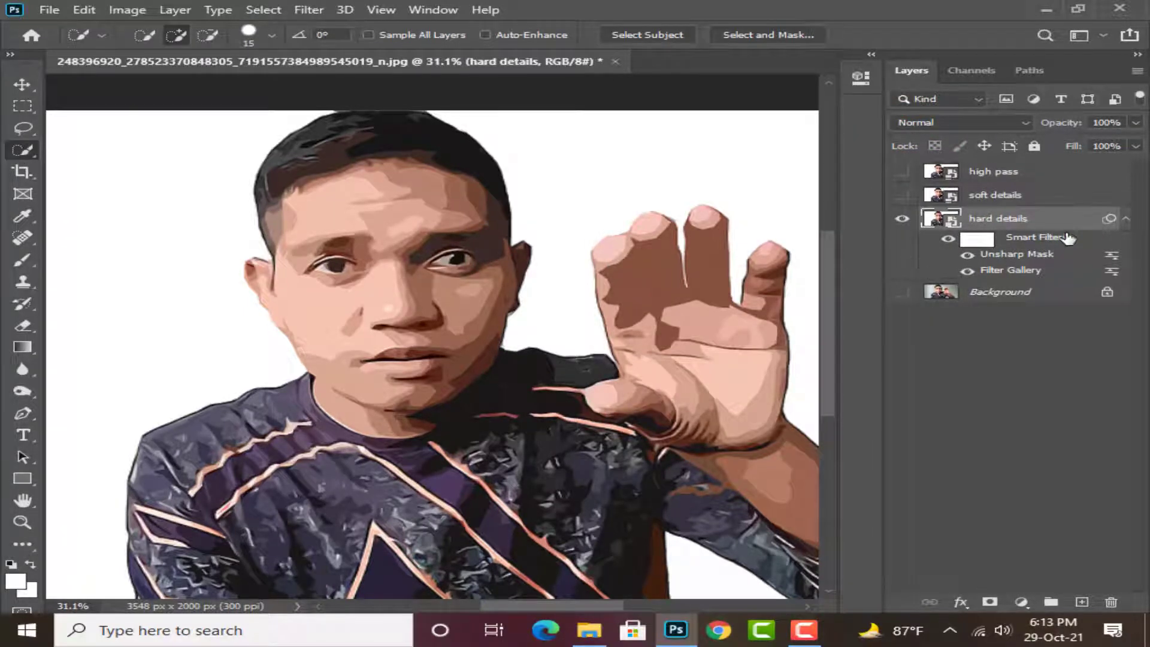
Step: Collapse the hard details layer's smart filters, then make the soft details layer active and visible
left_click(1127, 223)
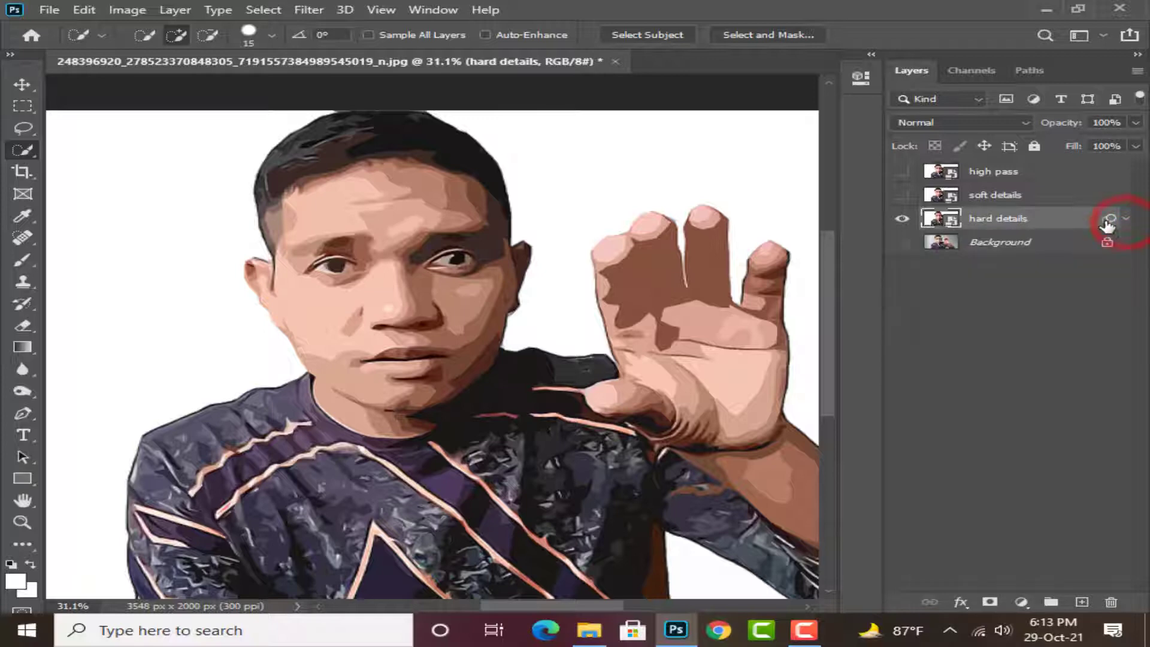
left_click(1008, 195)
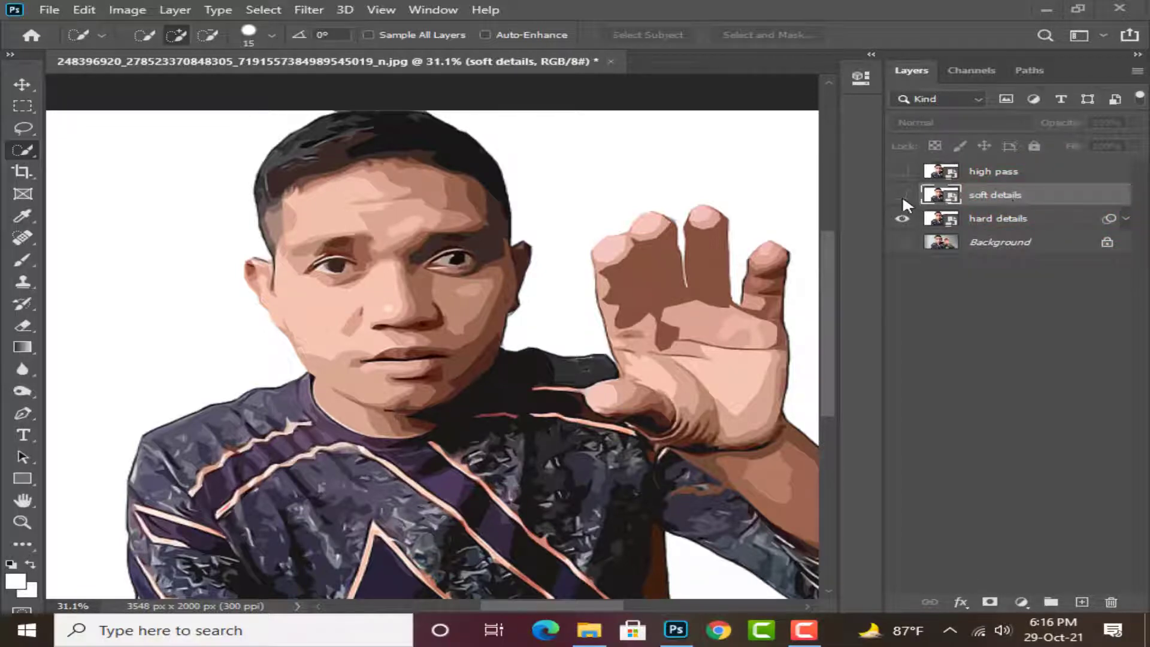
left_click(903, 195)
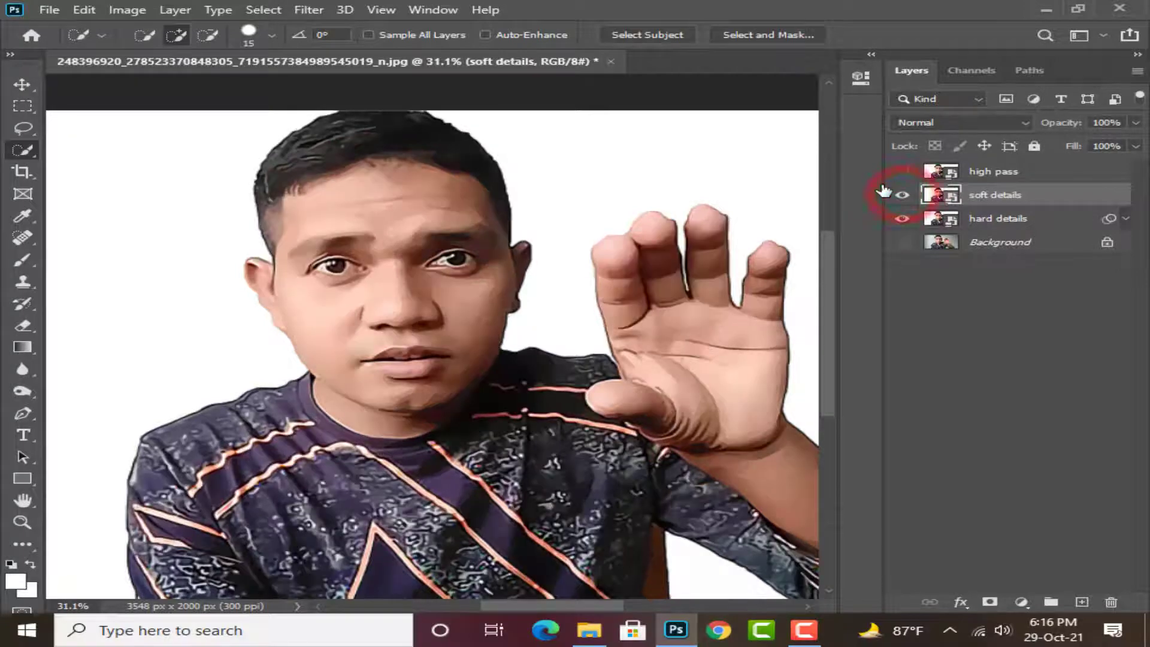
Step: Apply the Filter Gallery's Cutout effect to the soft details layer with 8 levels, edge simplicity 6 and edge fidelity 1
left_click(319, 13)
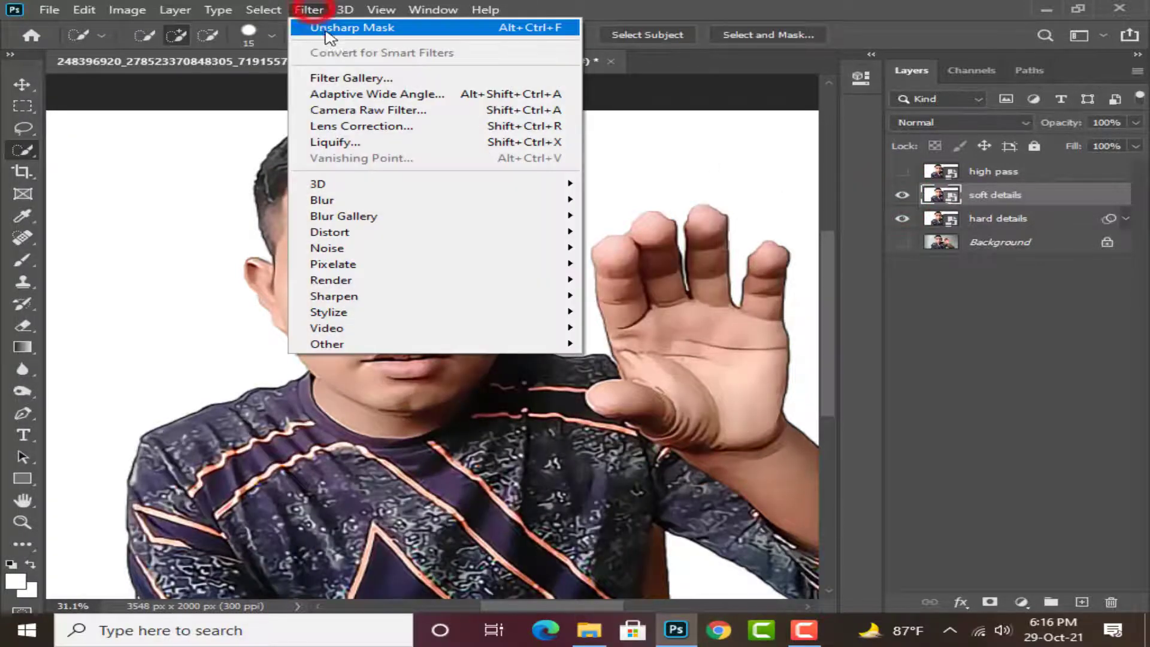
left_click(352, 80)
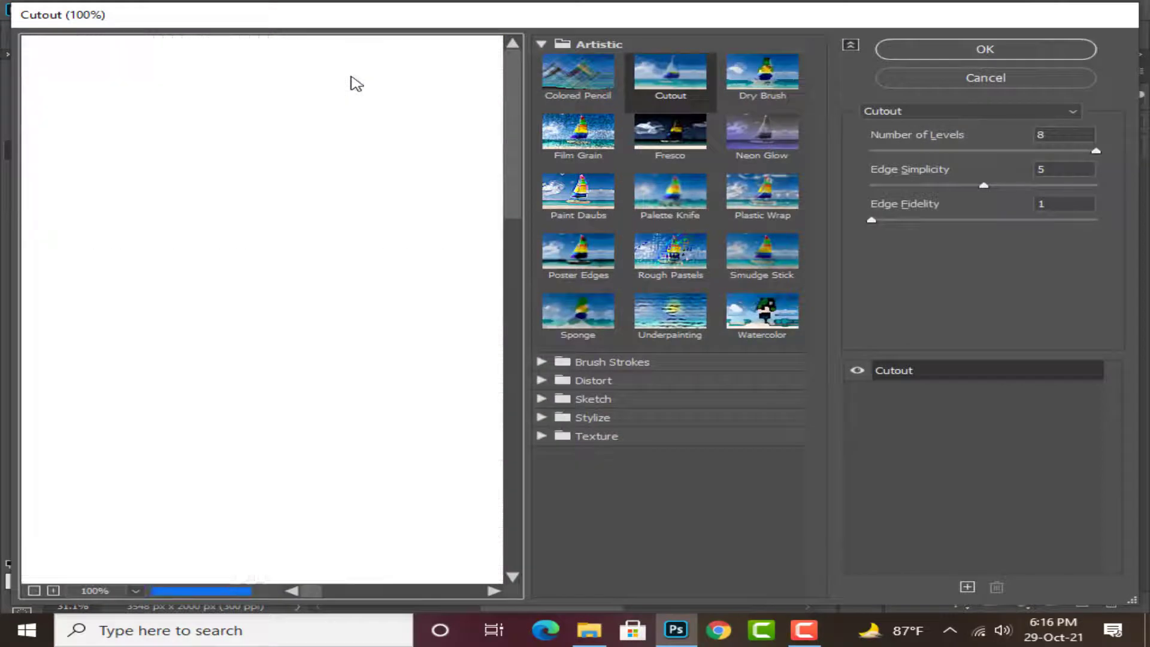
left_click(684, 78)
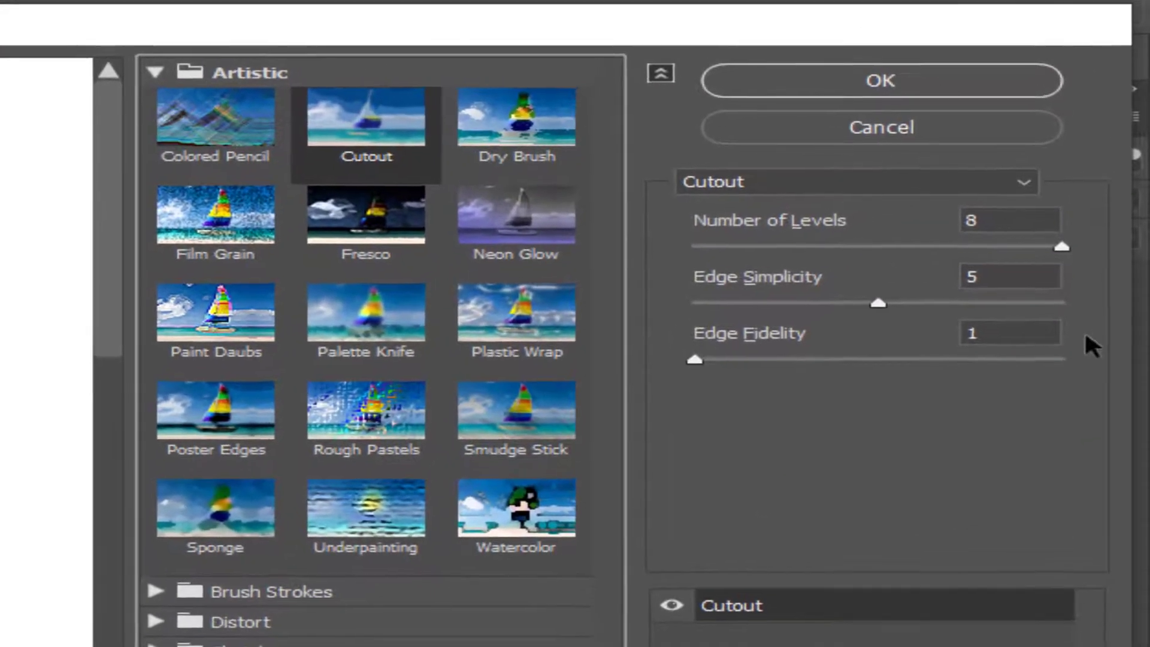
left_click(962, 281)
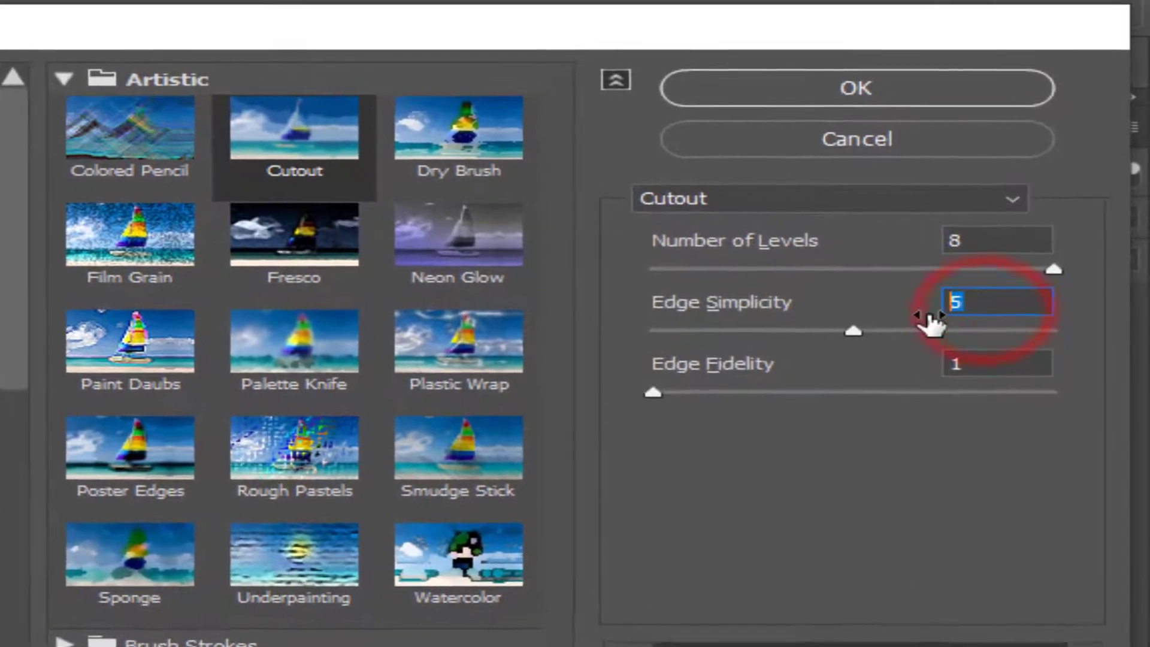
type("6")
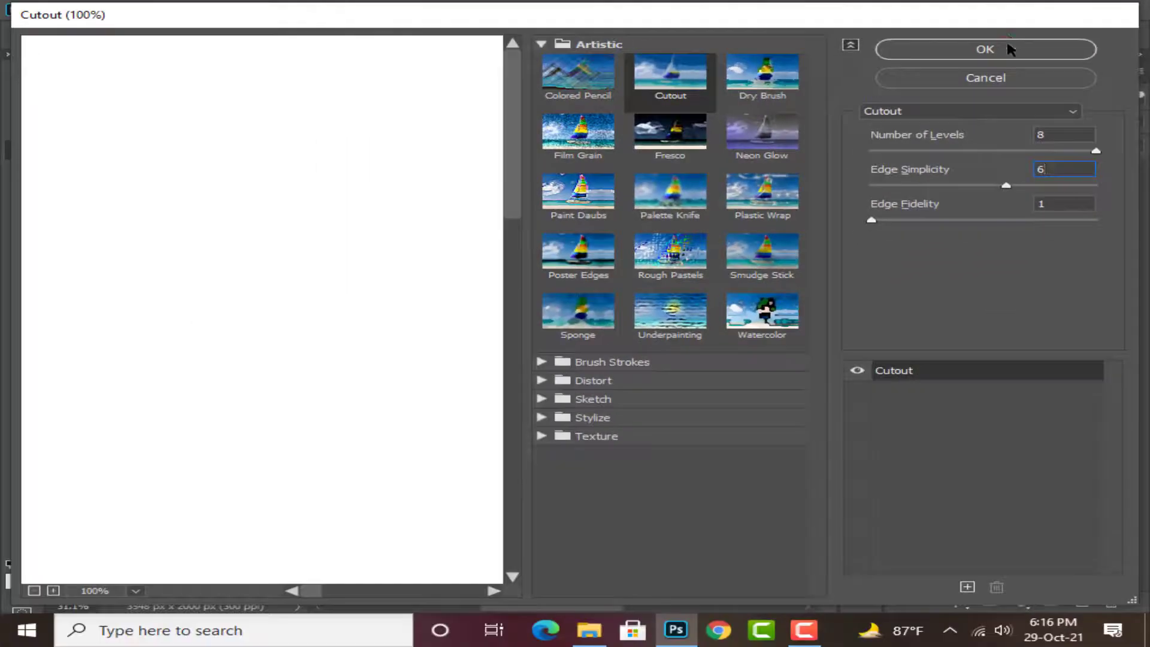
left_click(893, 91)
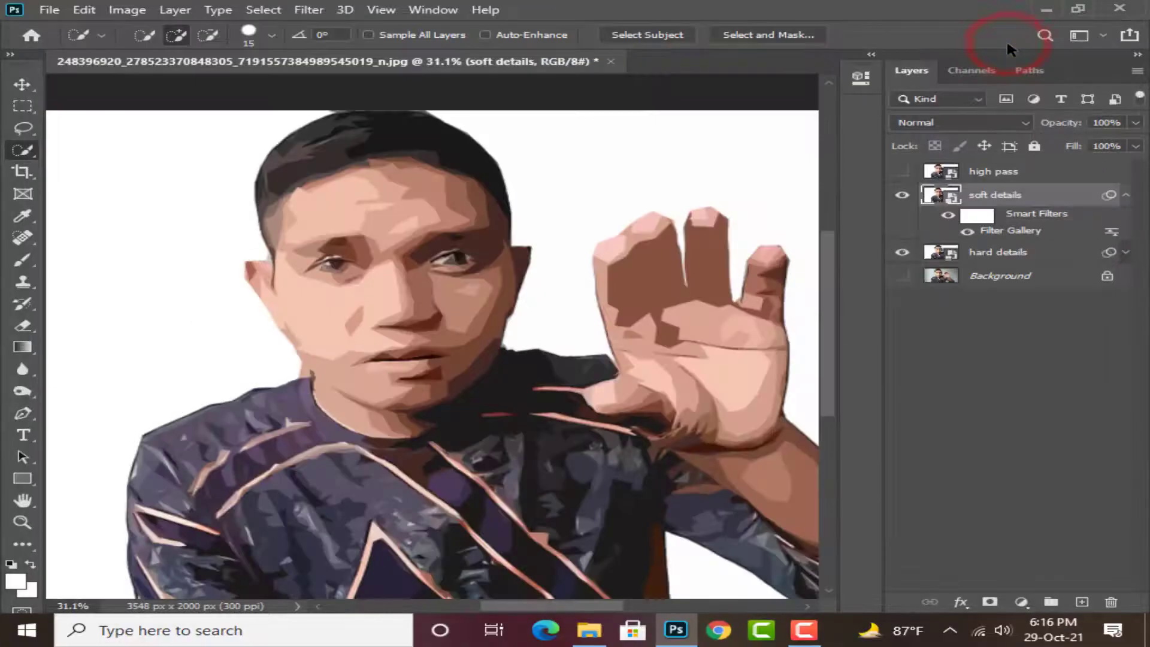
Step: Set the blending opacity of the soft details layer's Filter Gallery smart filter to 35%
double_click(1117, 233)
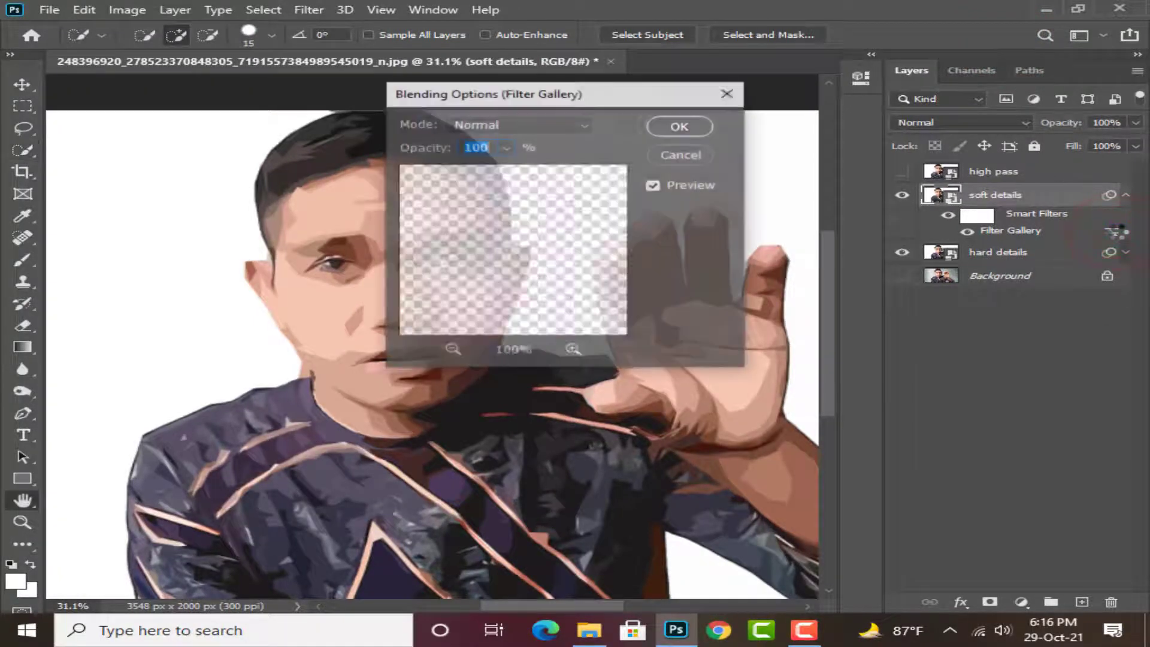
type("35")
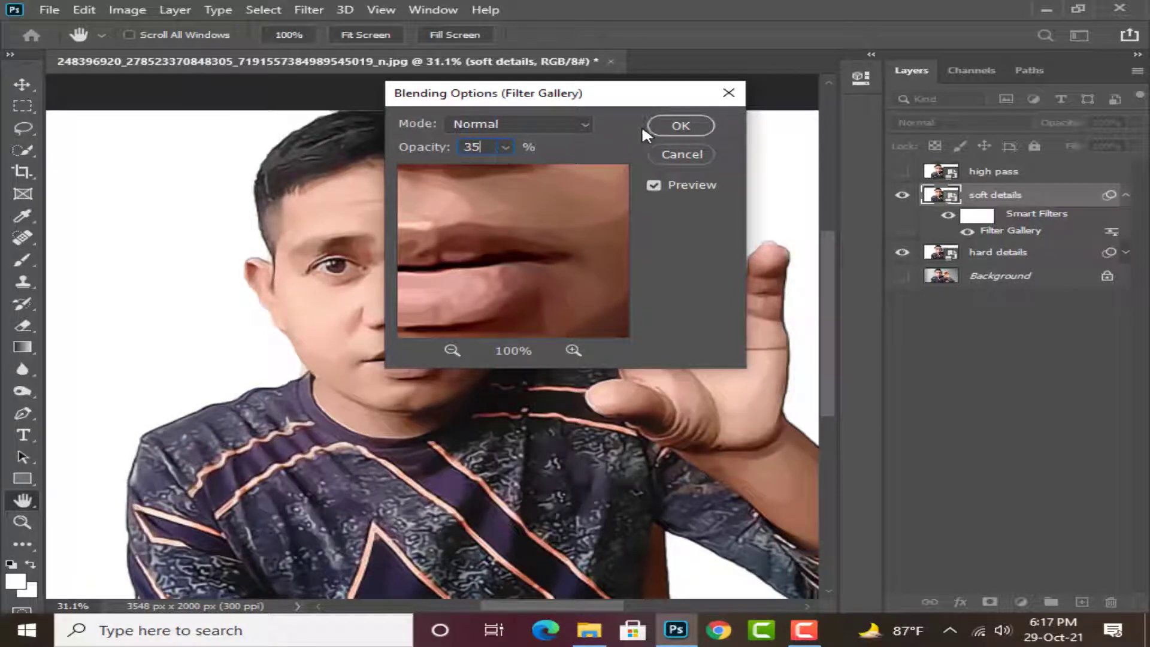
left_click(663, 124)
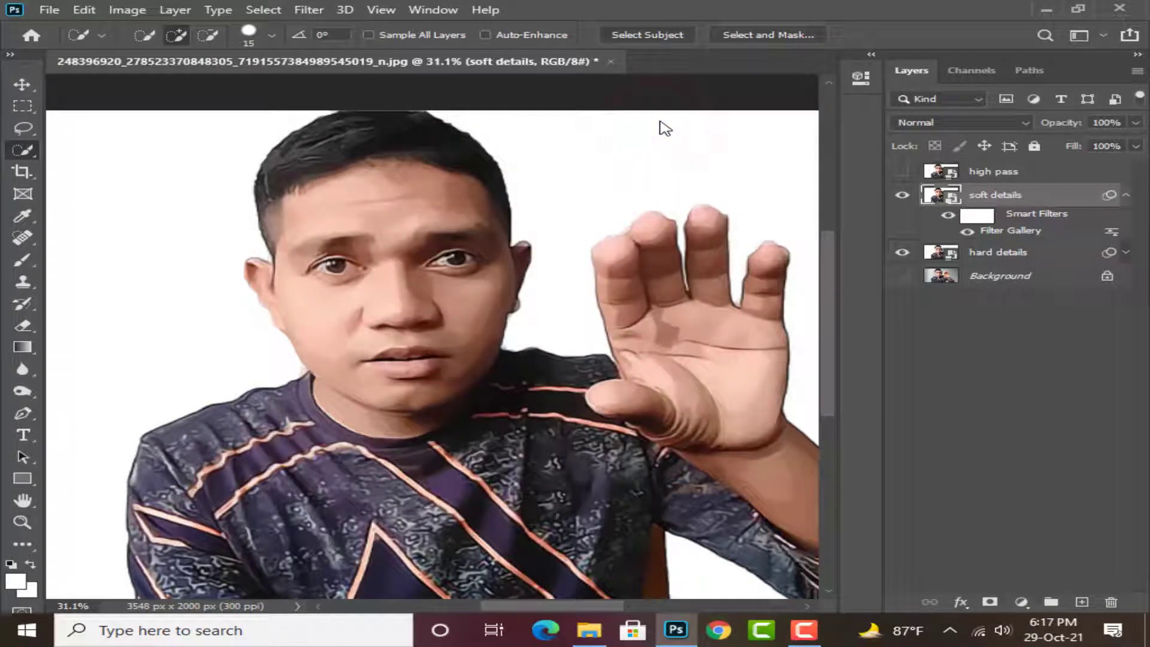
Step: Add a second Filter Gallery Cutout to the soft details layer with 8 levels, edge simplicity 6 and edge fidelity 2
left_click(299, 10)
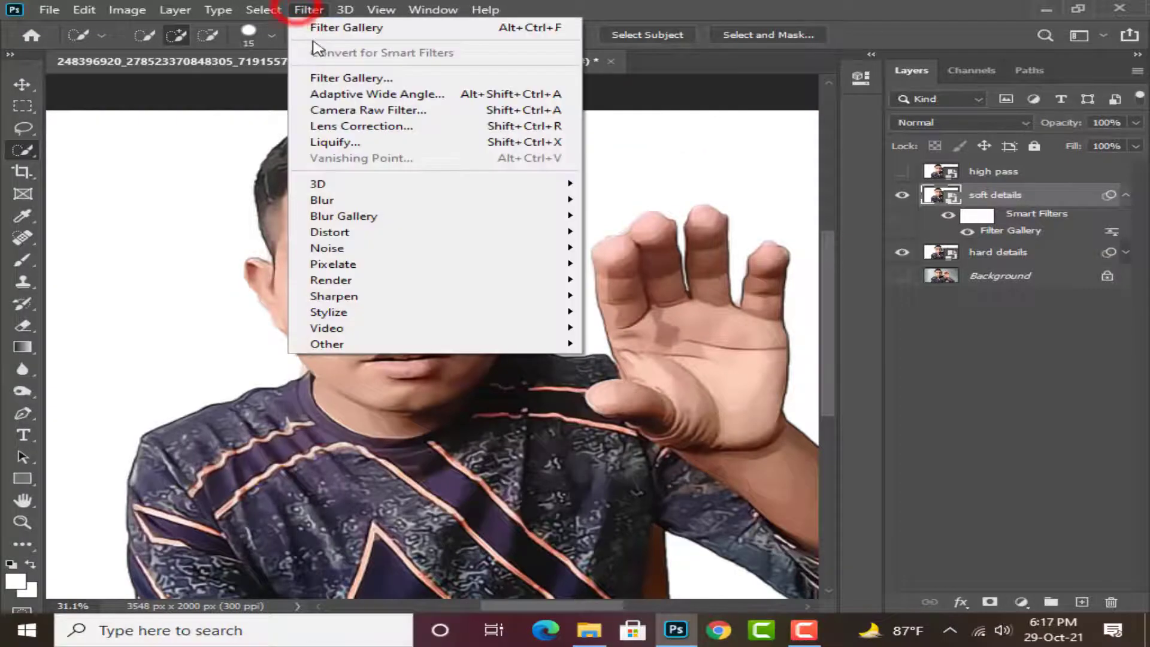
left_click(347, 79)
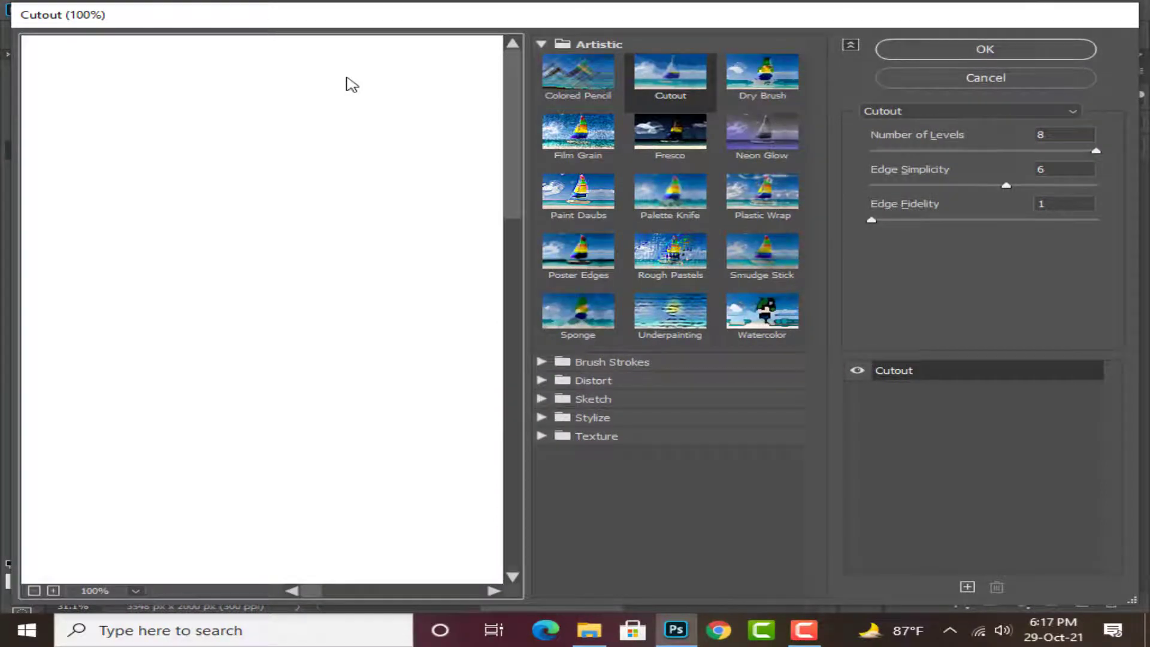
left_click(665, 84)
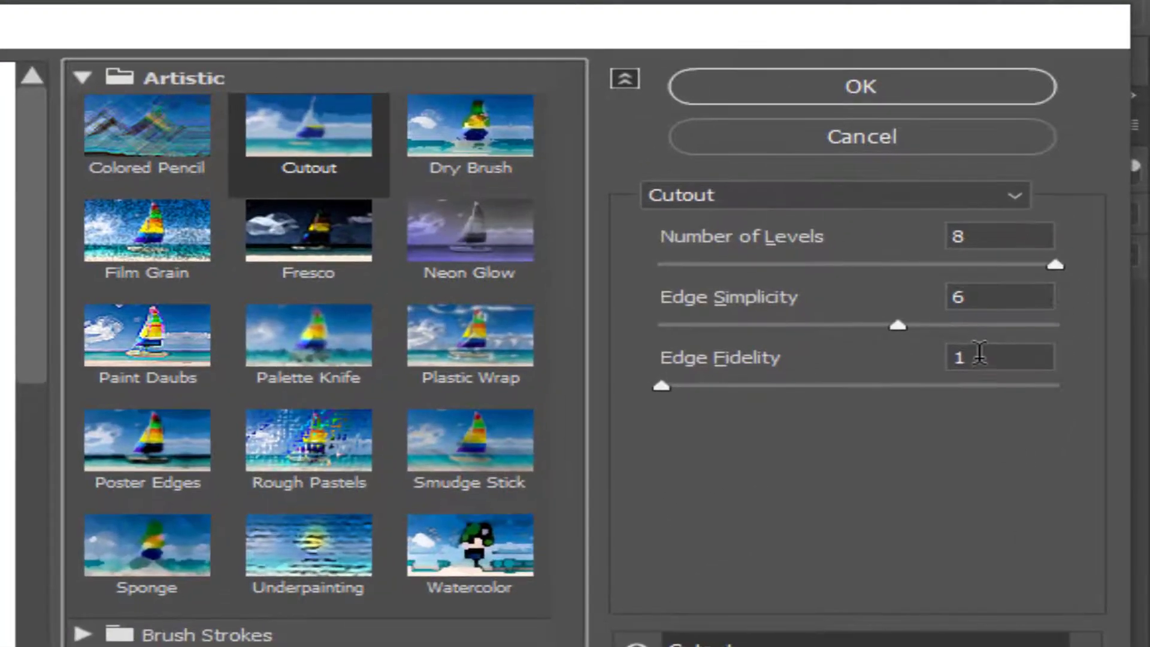
left_click(983, 355)
type("2")
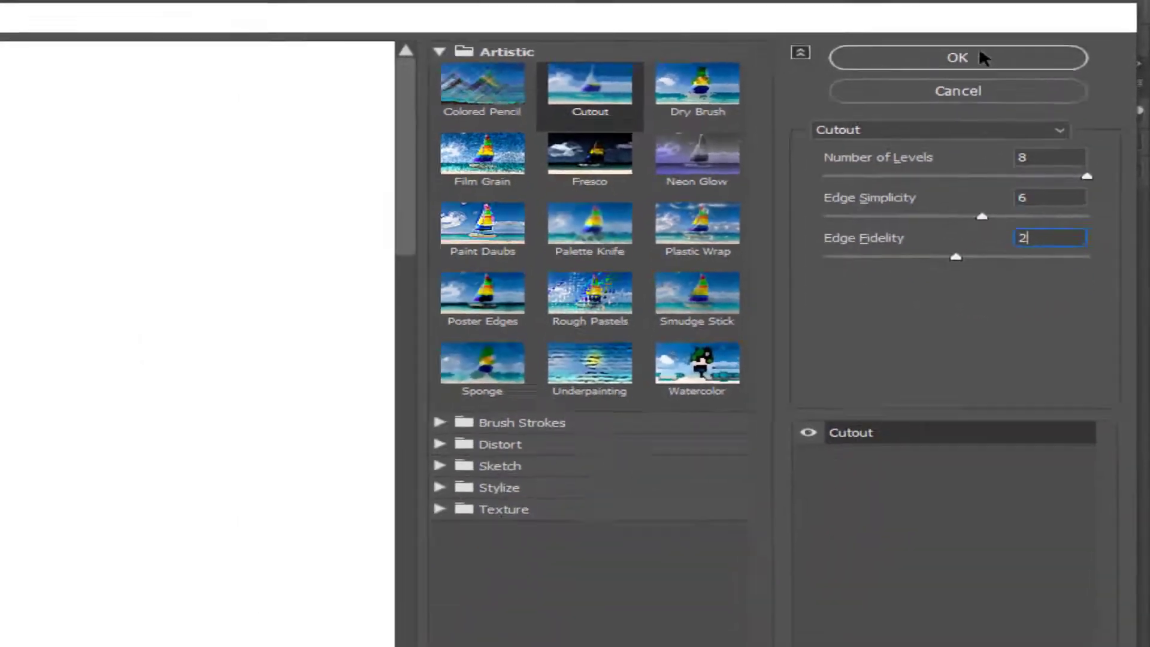
left_click(863, 86)
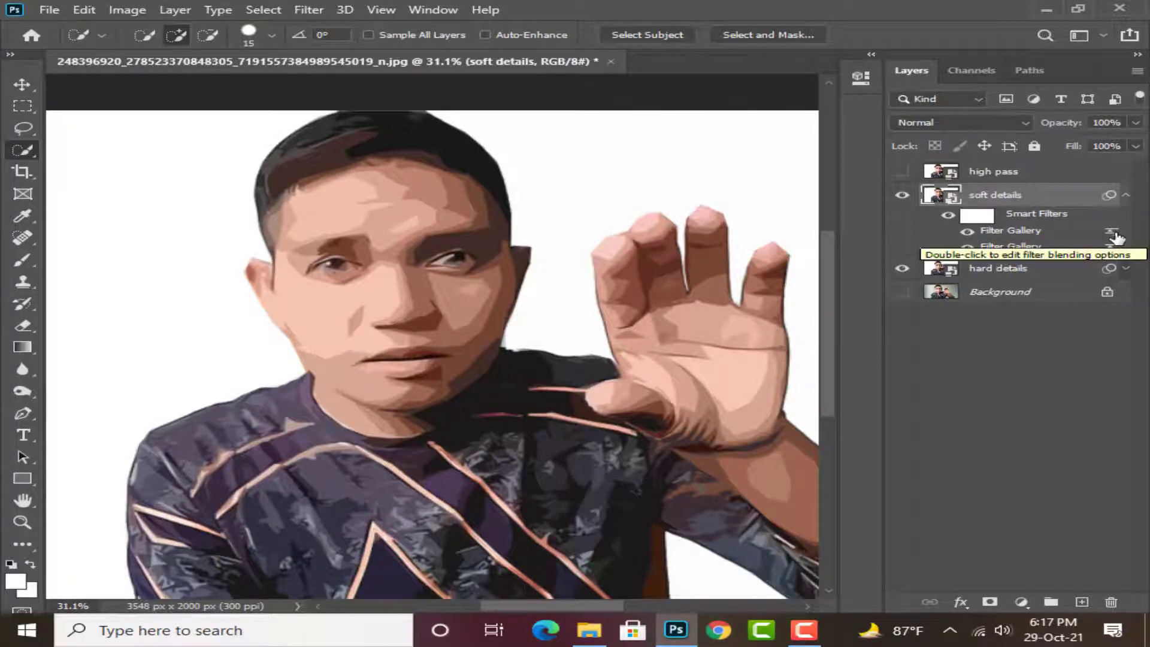
Step: Reduce the upper, second Filter Gallery smart filter on soft details to 35% blending opacity
double_click(1115, 234)
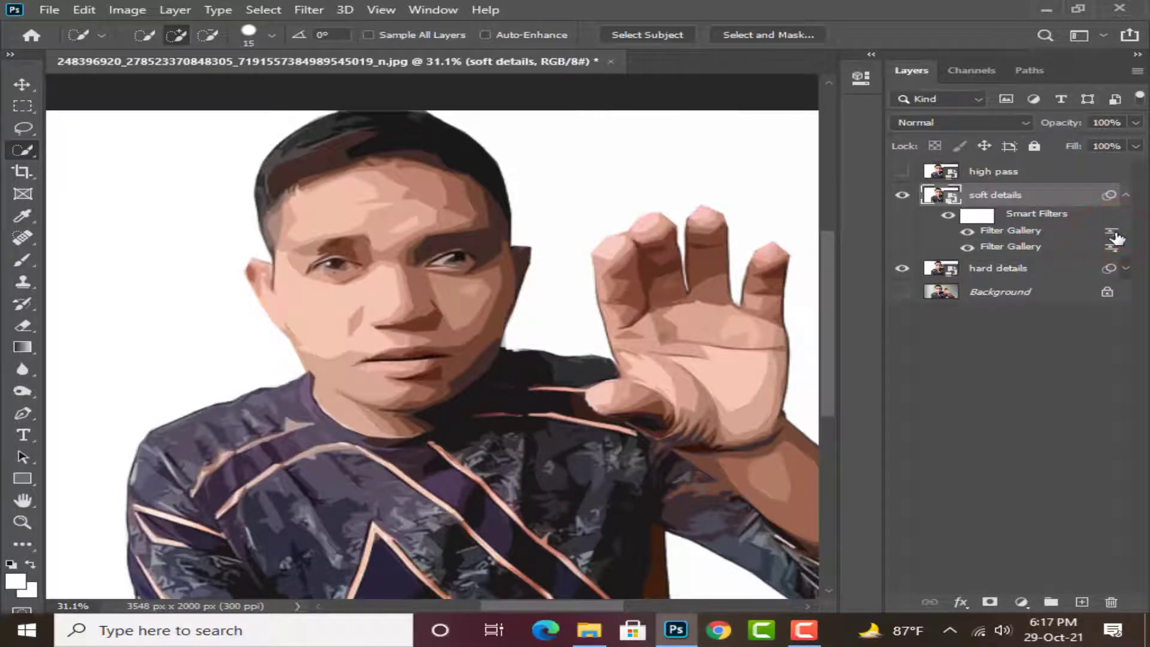
type("35")
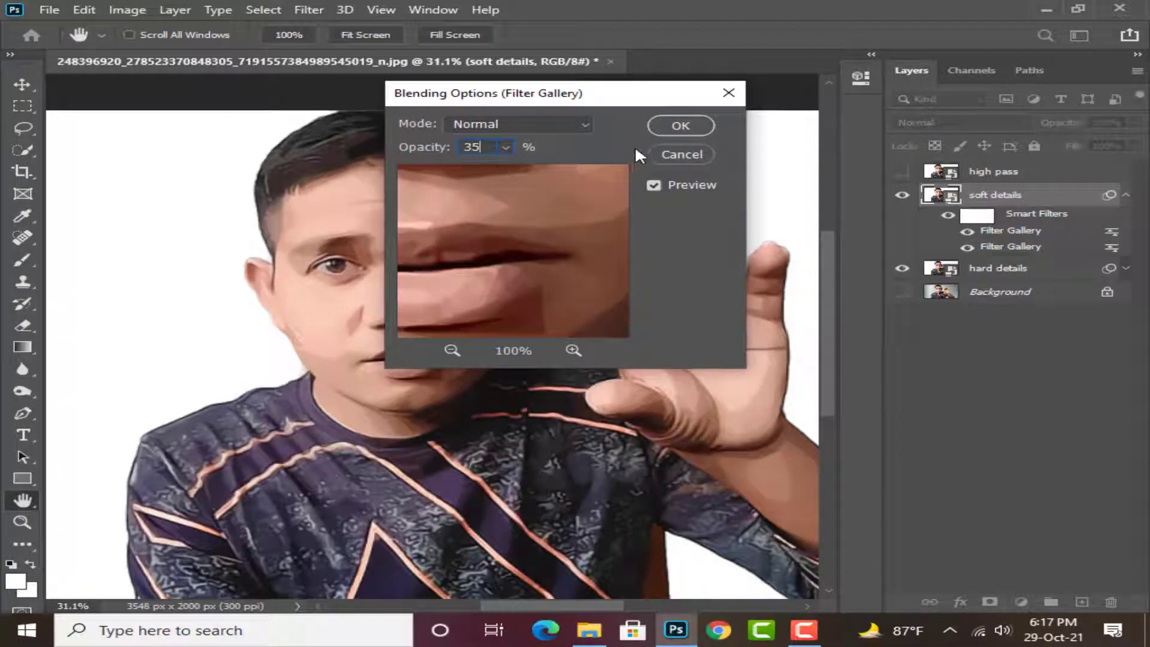
left_click(679, 126)
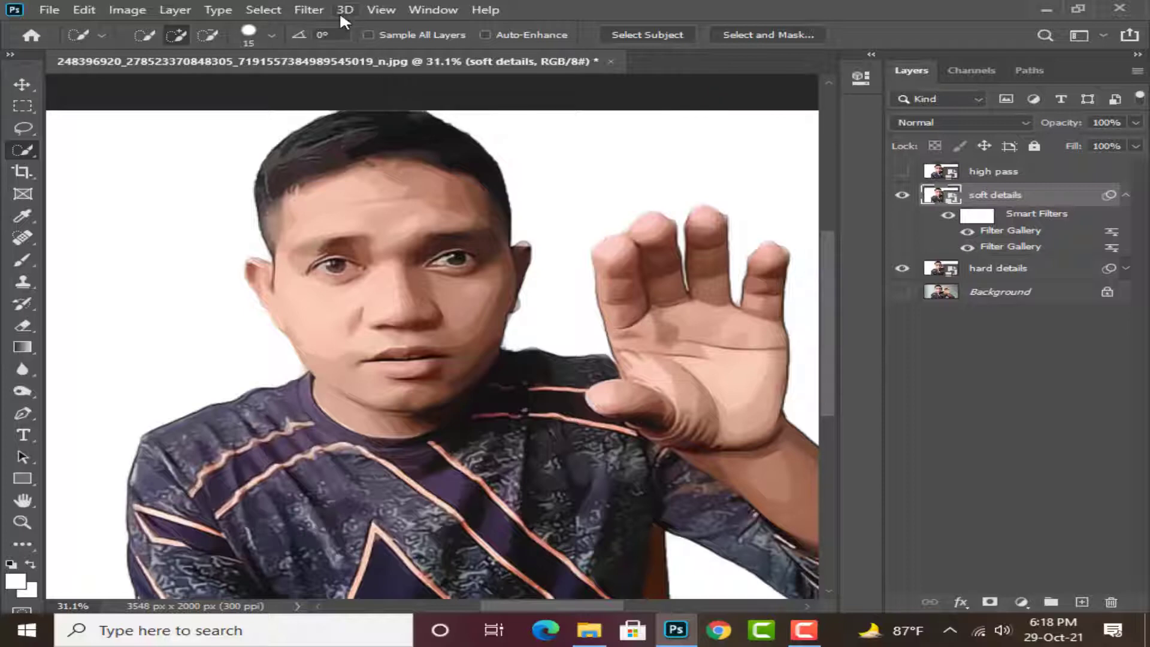
Step: Sharpen the soft details layer with an Unsharp Mask of amount 250%, radius 2.0 pixels and threshold 0 levels
left_click(307, 11)
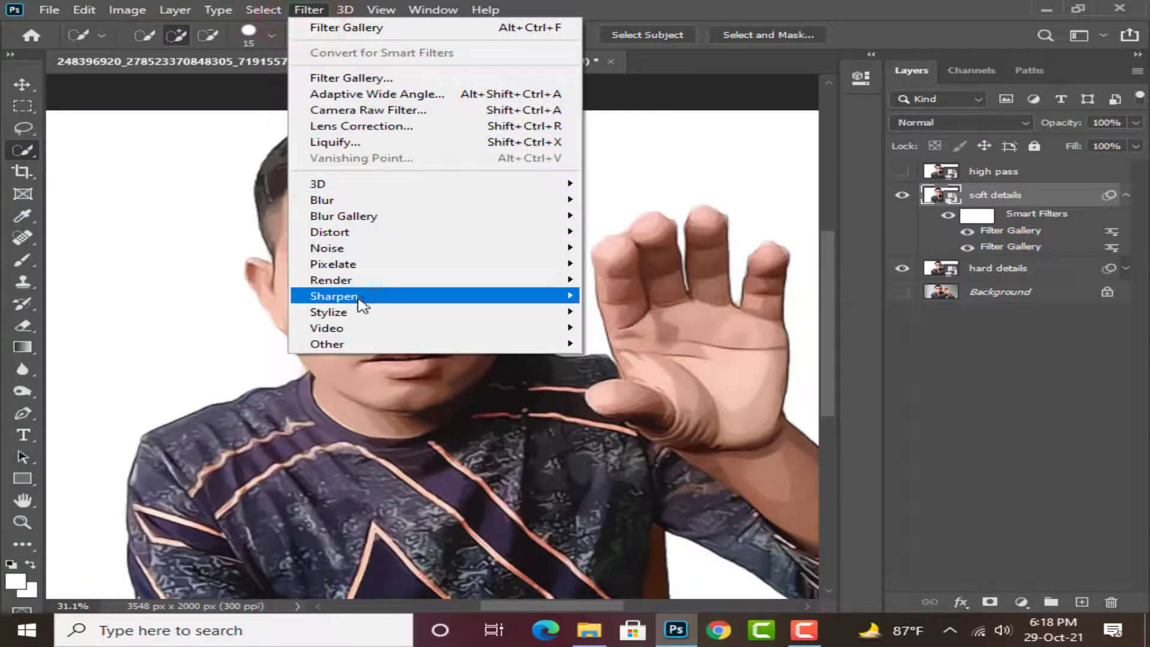
mouse_move(363, 297)
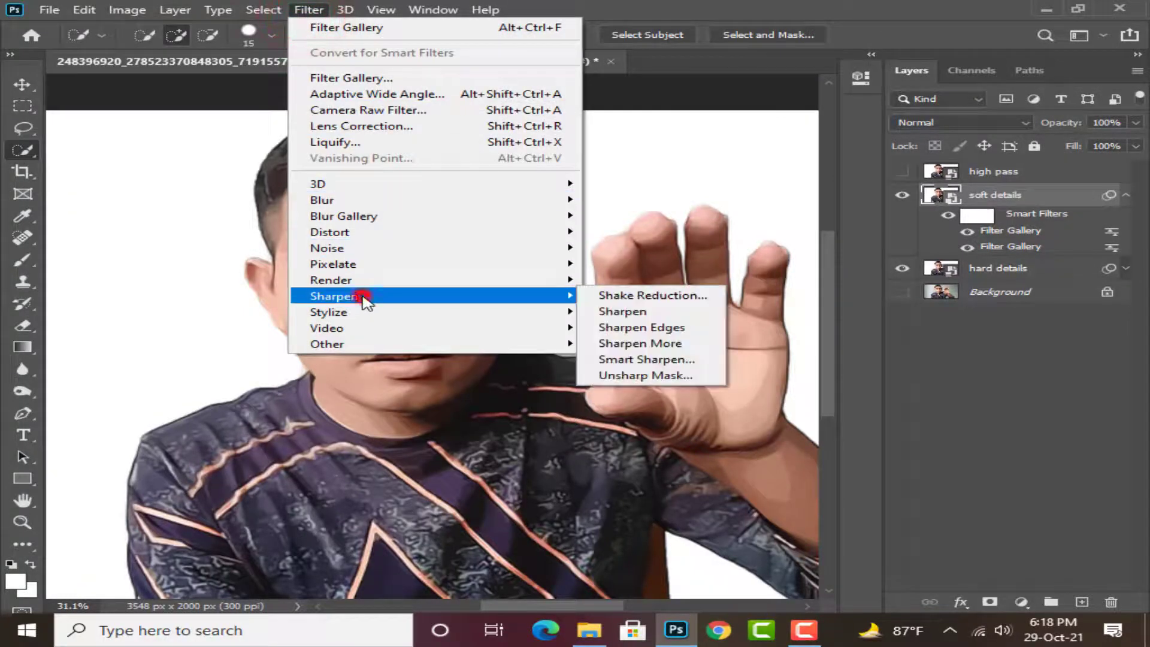
left_click(630, 375)
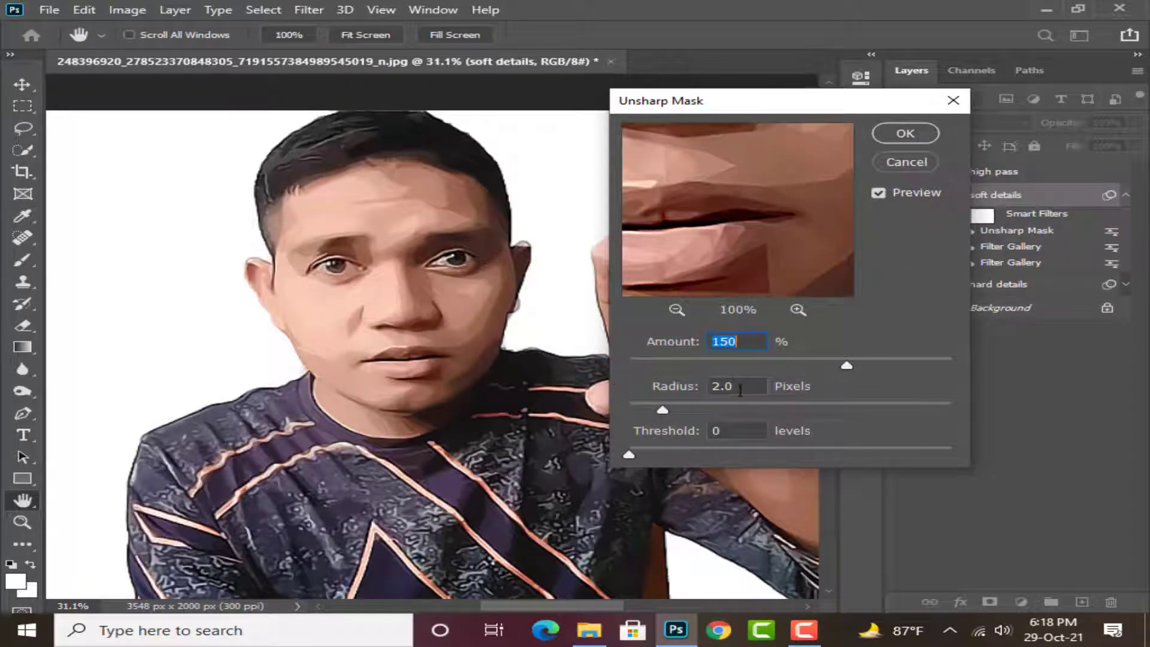
type("250")
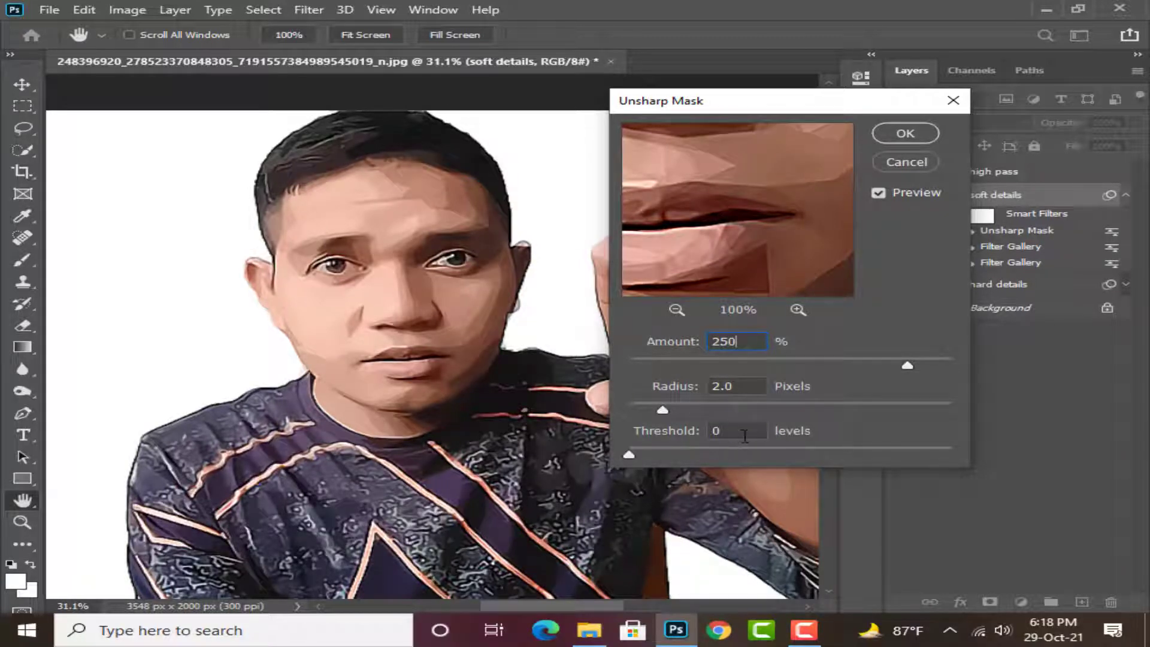
left_click(906, 127)
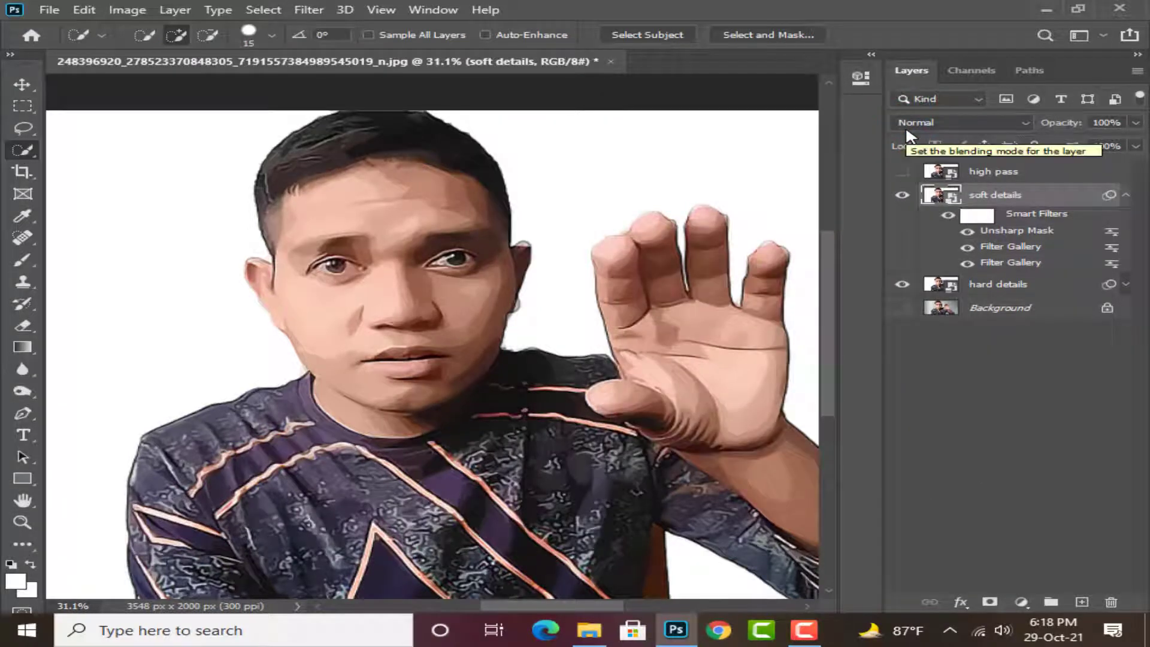
Step: Collapse the soft details layer's smart filters and set the layer's opacity to 50%
left_click(1127, 195)
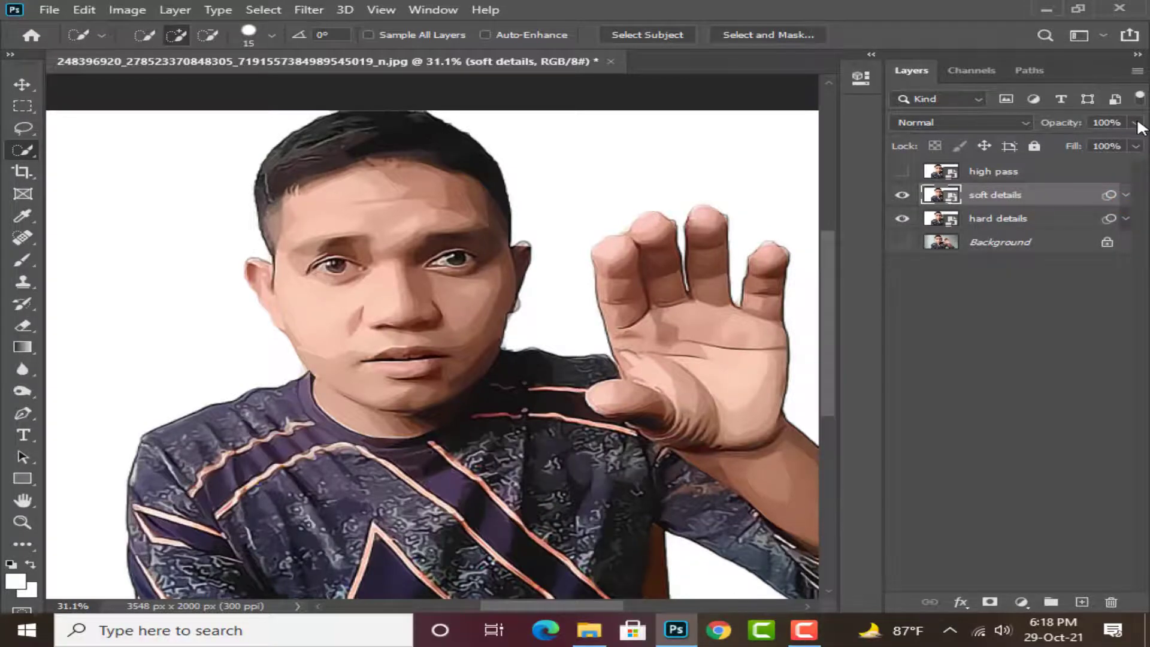
left_click(1136, 122)
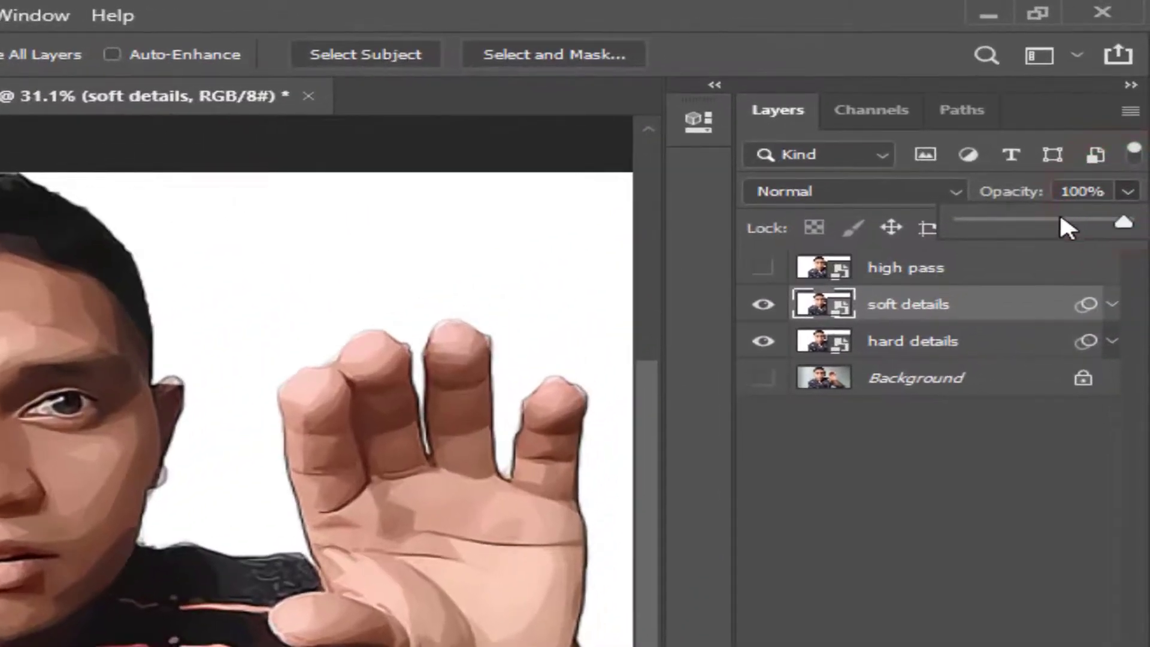
left_click(1067, 200)
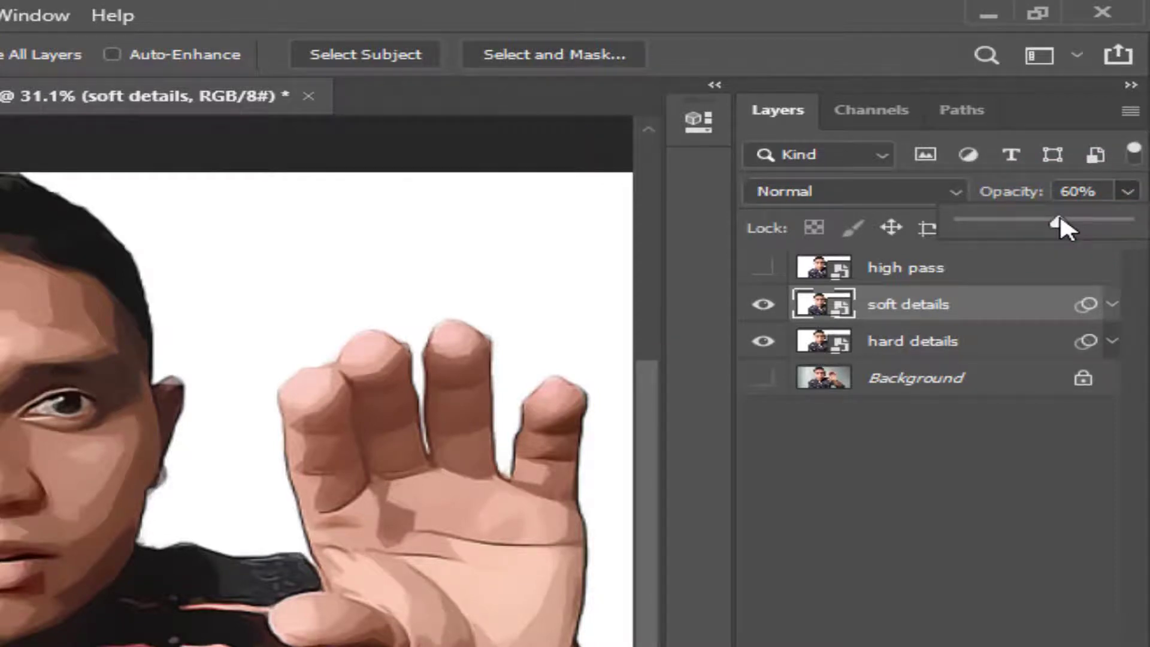
left_click(1071, 190)
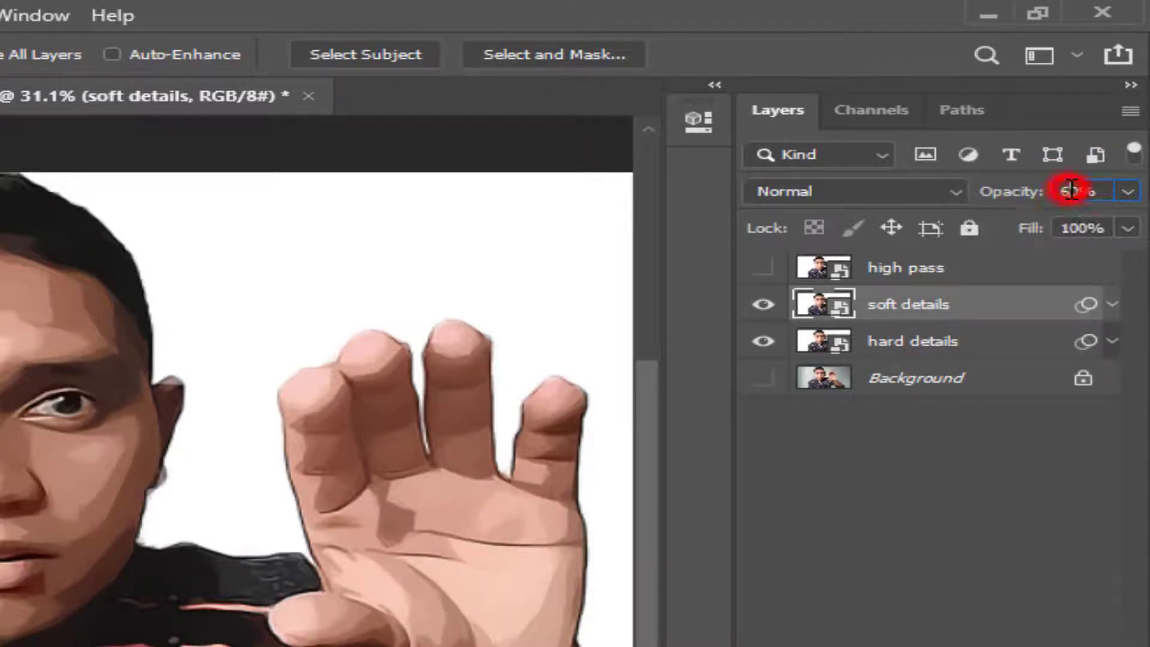
type("5")
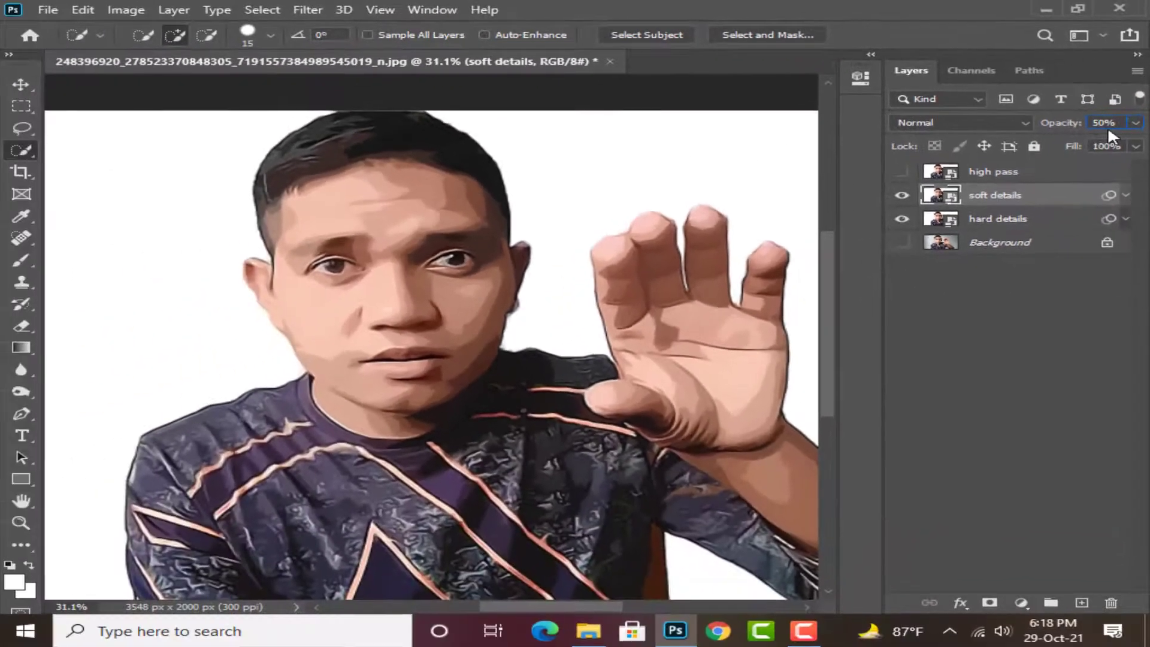
left_click(1128, 122)
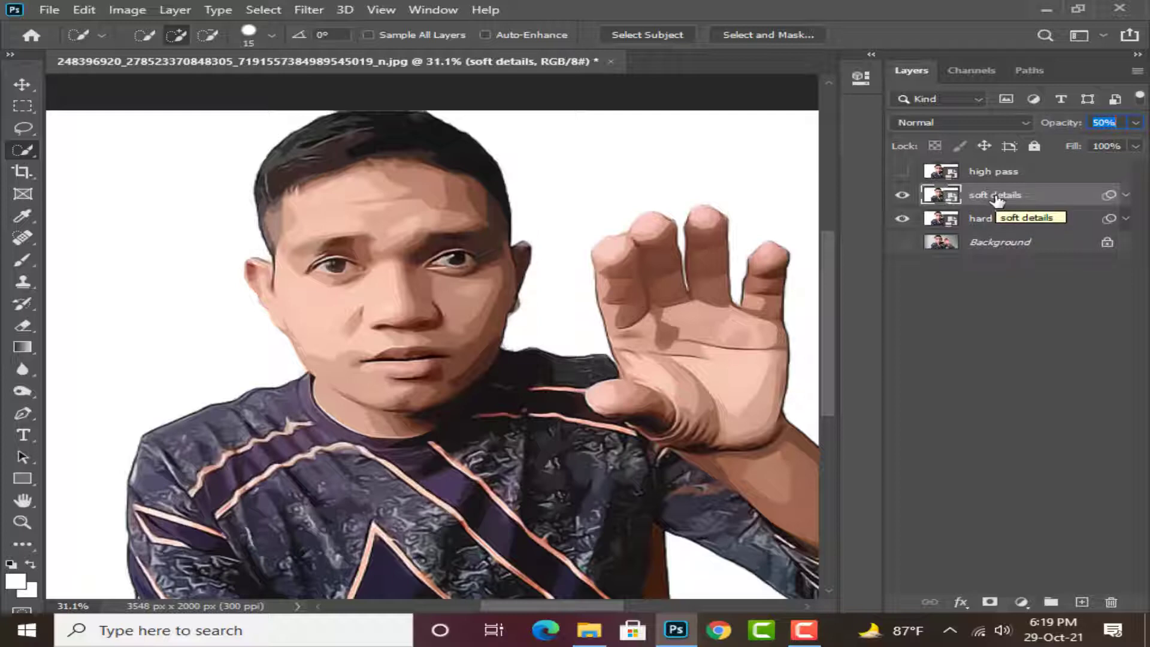
Step: Show the high pass layer and apply a High Pass filter with a radius of 2 pixels to it
left_click(1010, 170)
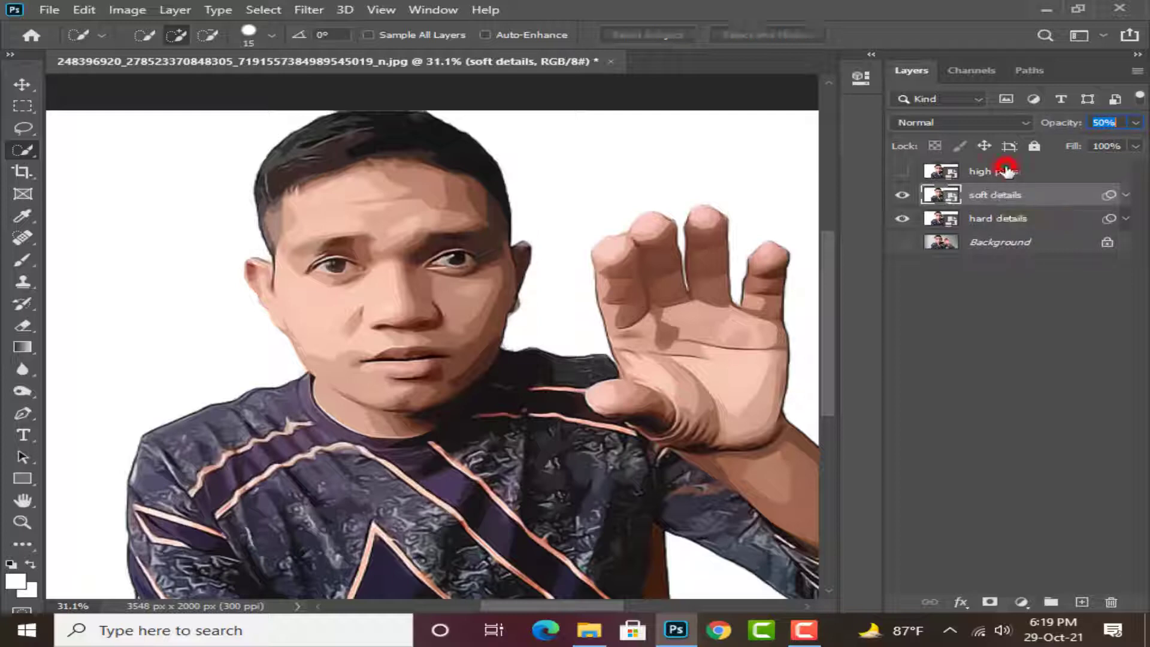
left_click(902, 174)
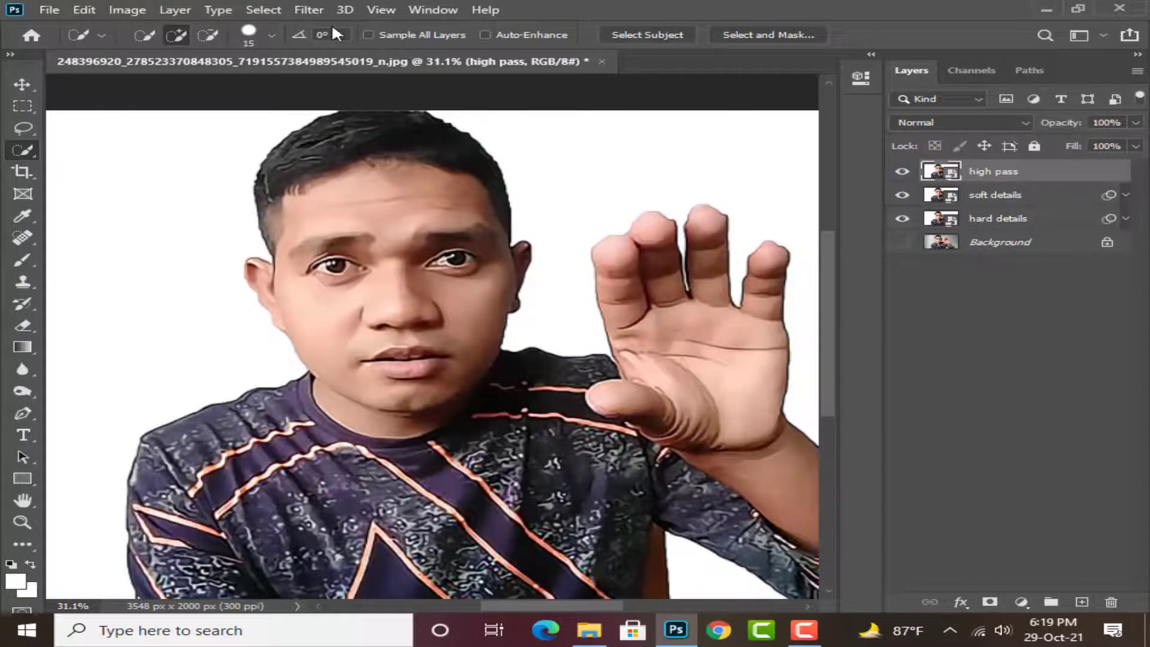
left_click(310, 10)
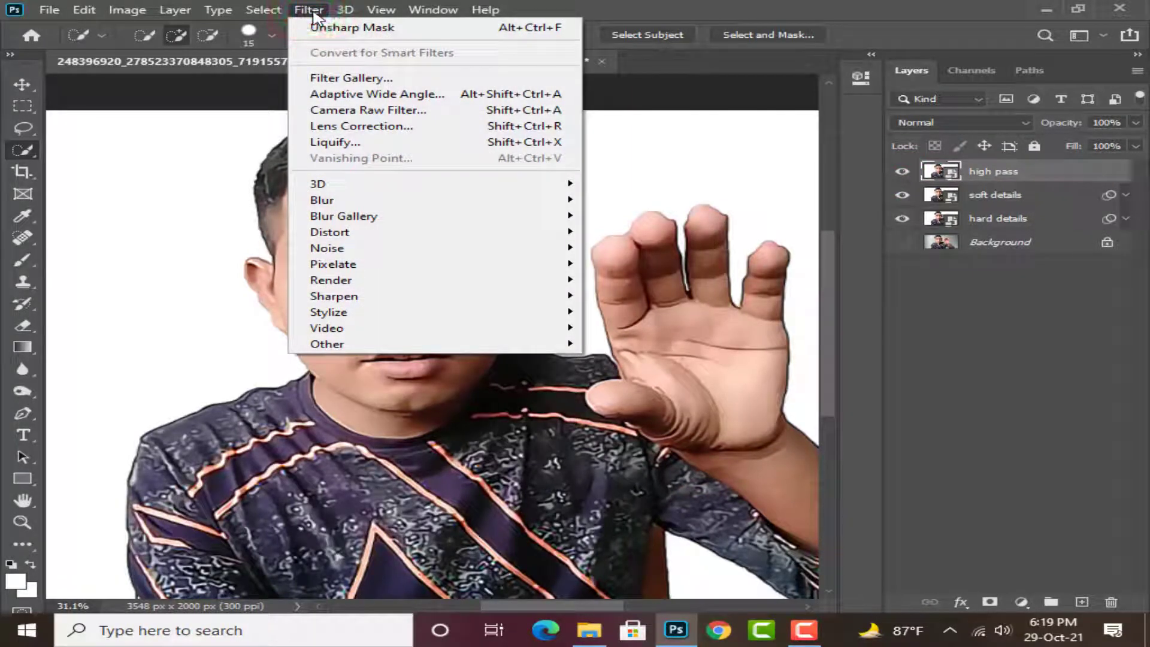
left_click(380, 342)
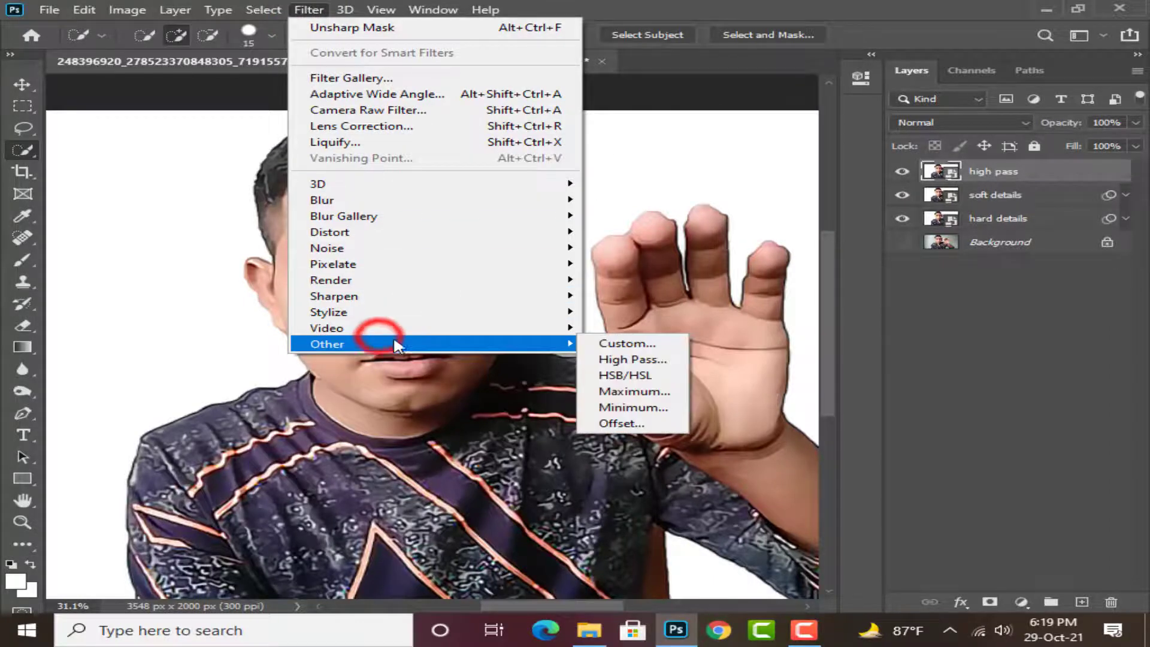
left_click(630, 359)
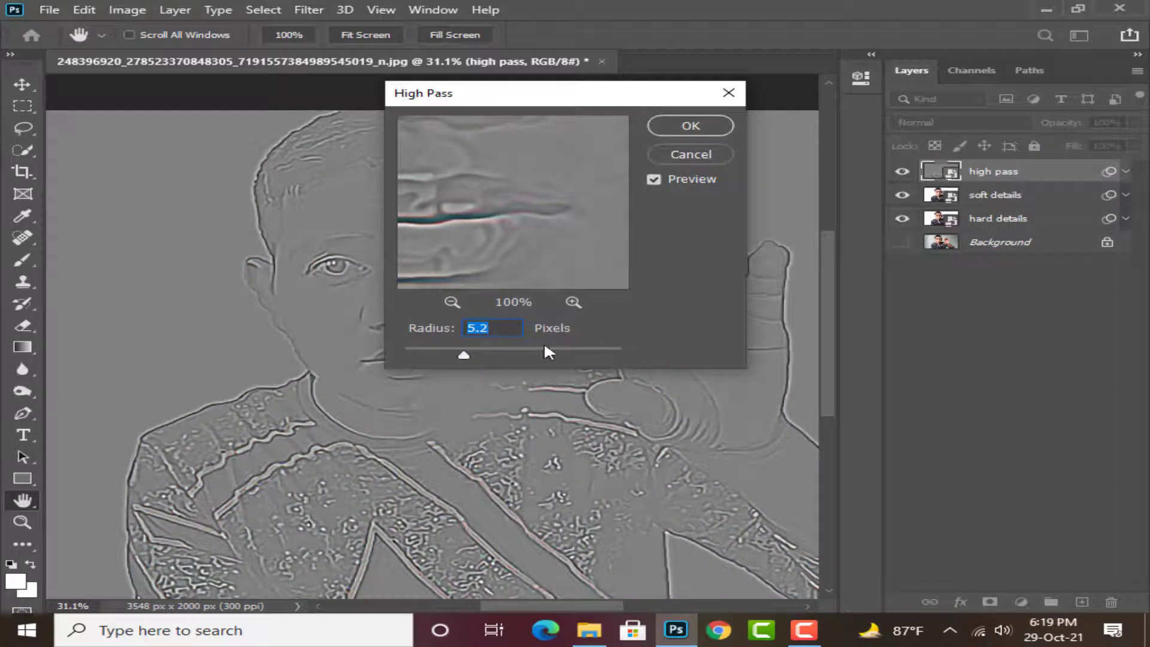
type("2")
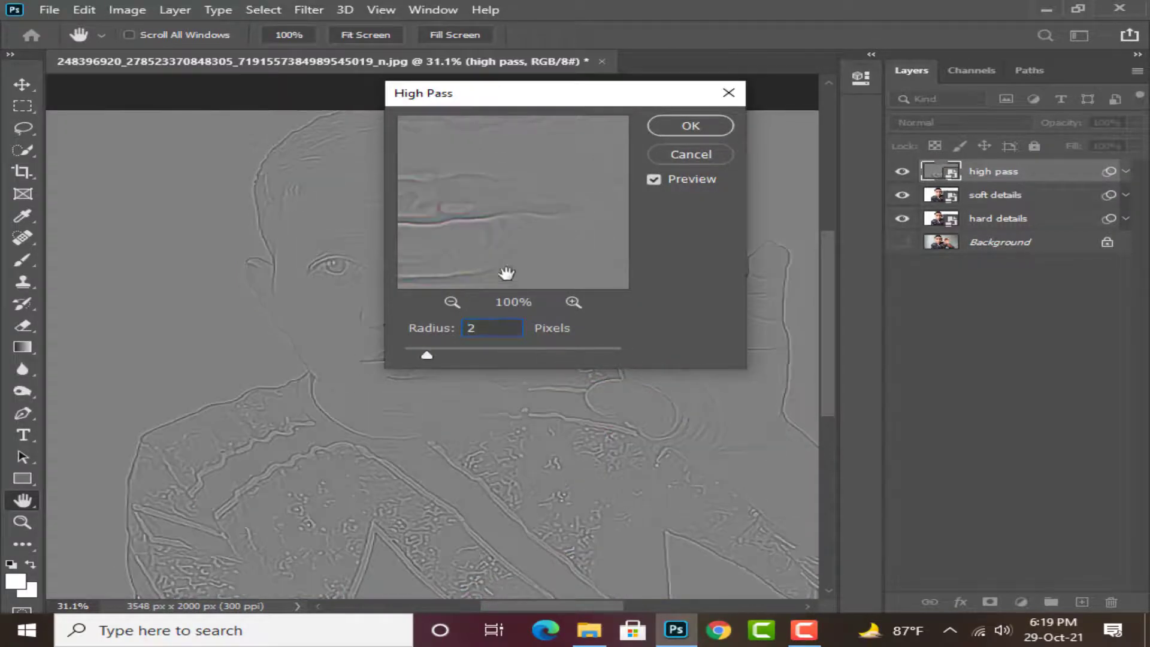
left_click(691, 126)
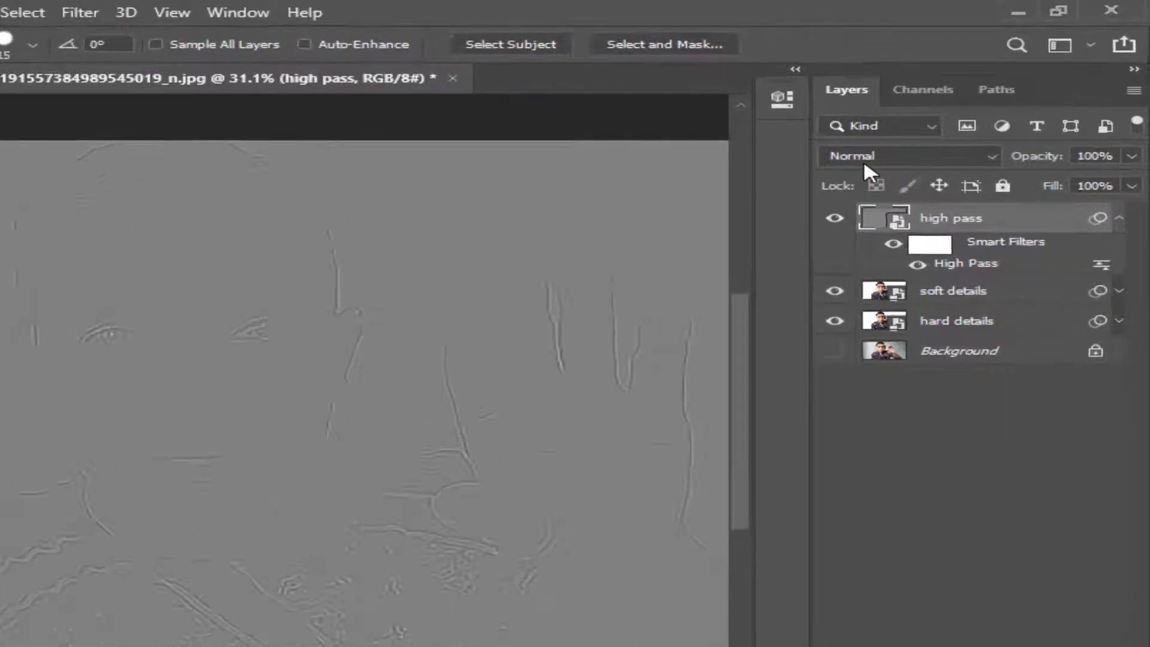
Step: Set the high pass layer's blend mode to Overlay, collapse its smart filters and compare the image with the layer hidden and shown
left_click(864, 159)
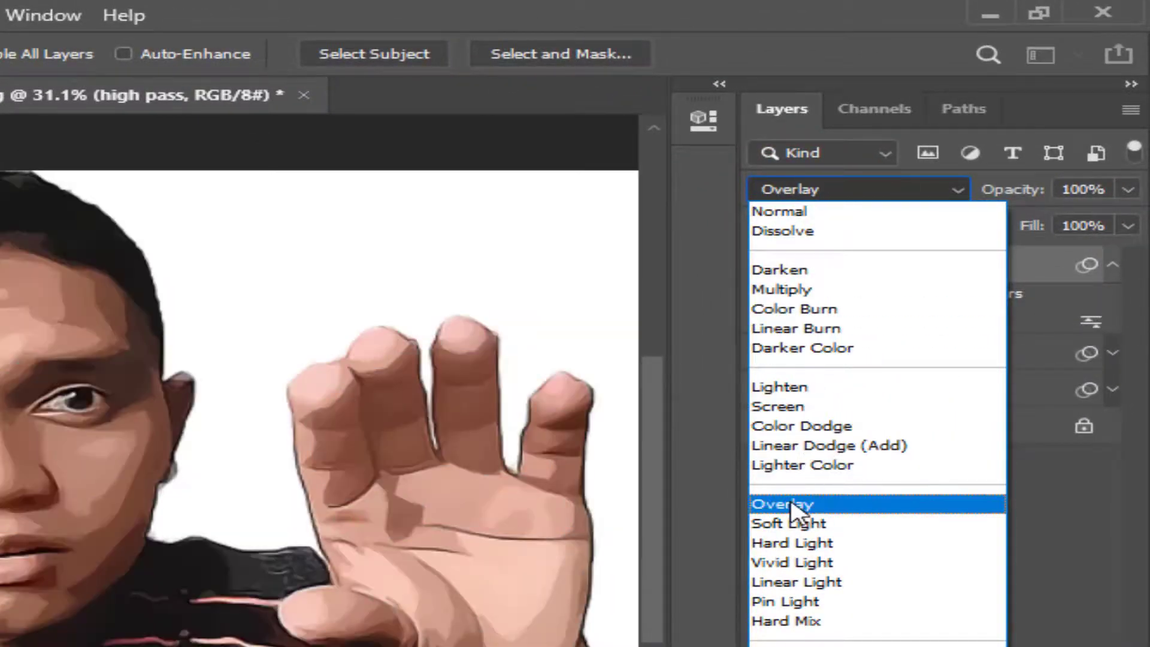
left_click(801, 505)
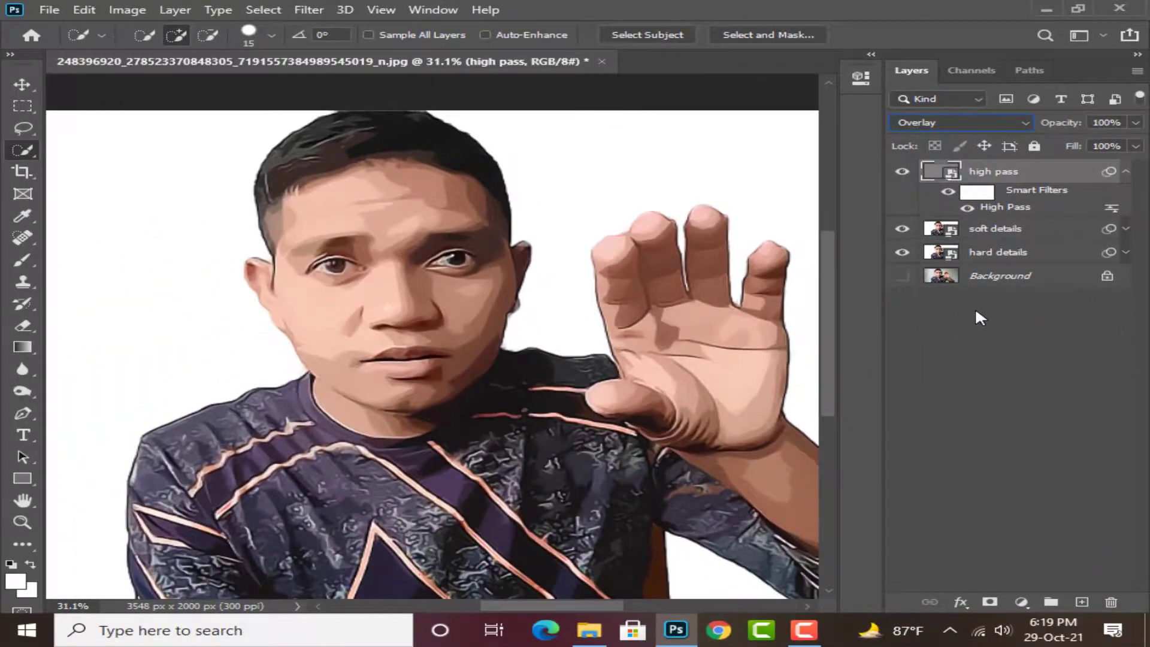
left_click(1124, 175)
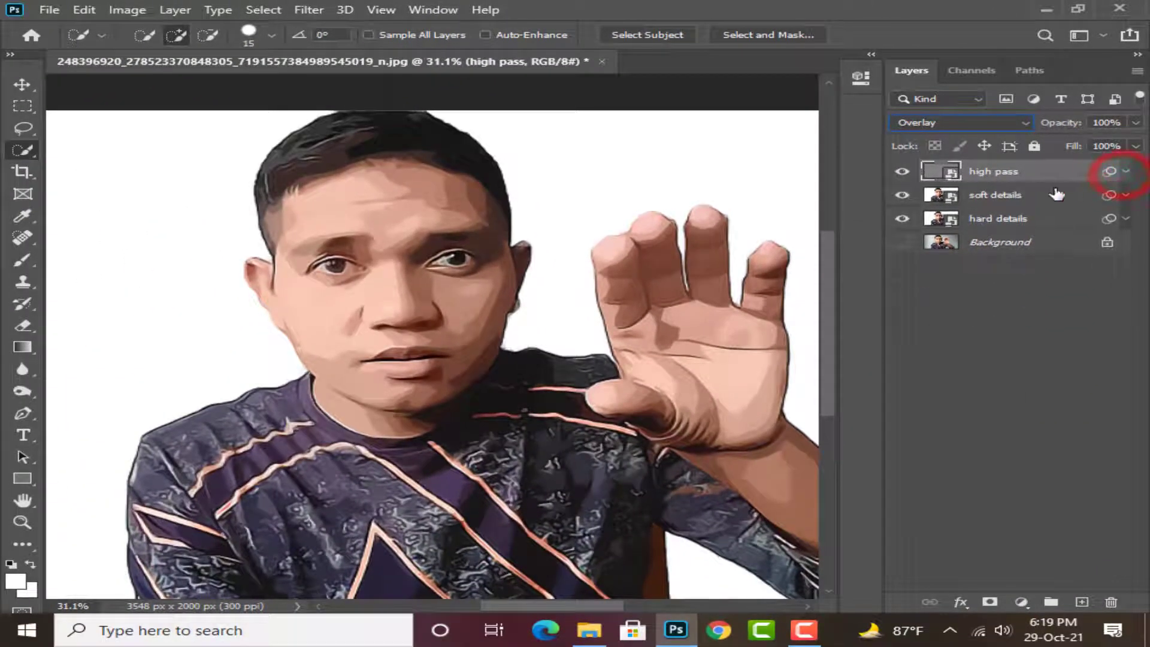
left_click(901, 172)
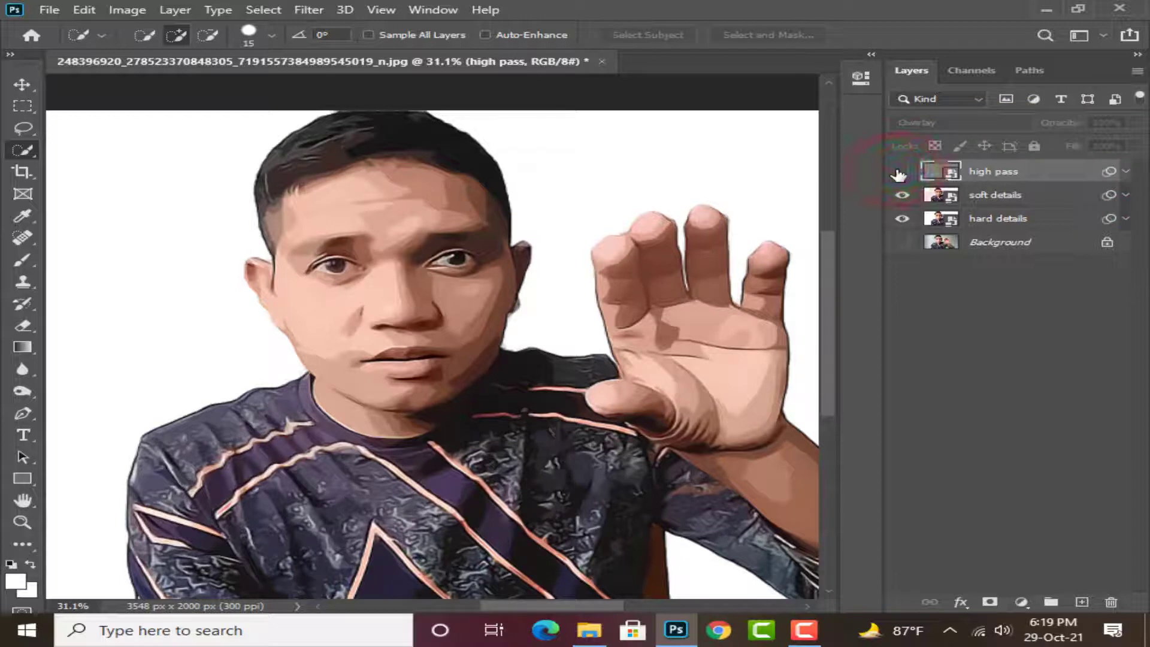
left_click(901, 173)
left_click(902, 173)
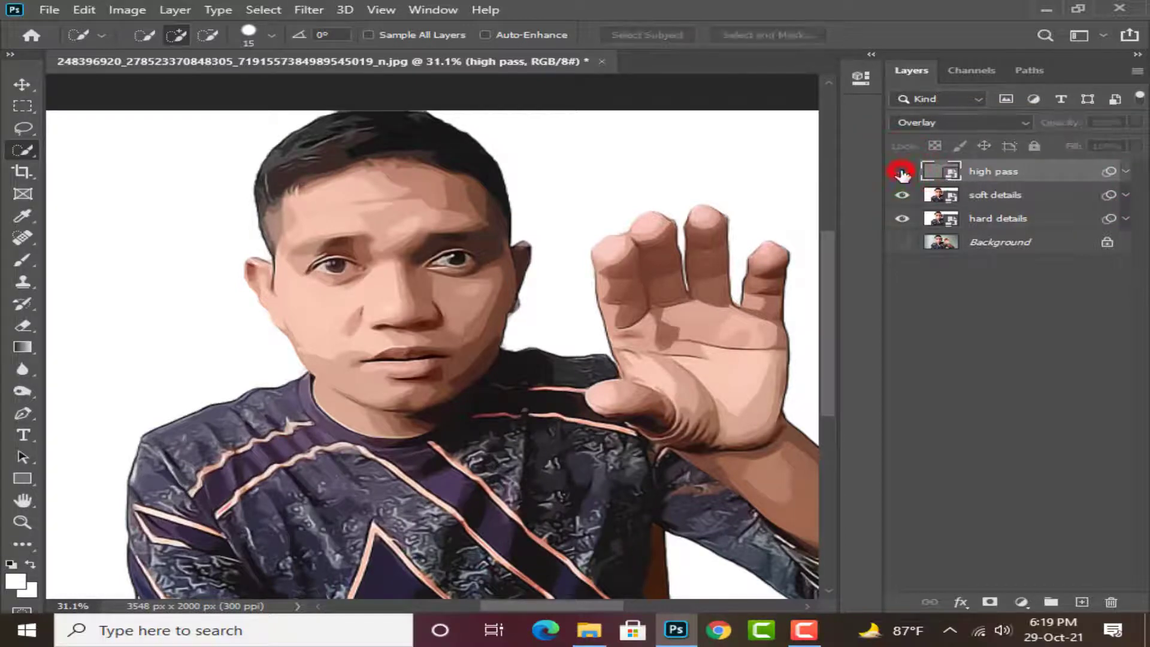
left_click(904, 173)
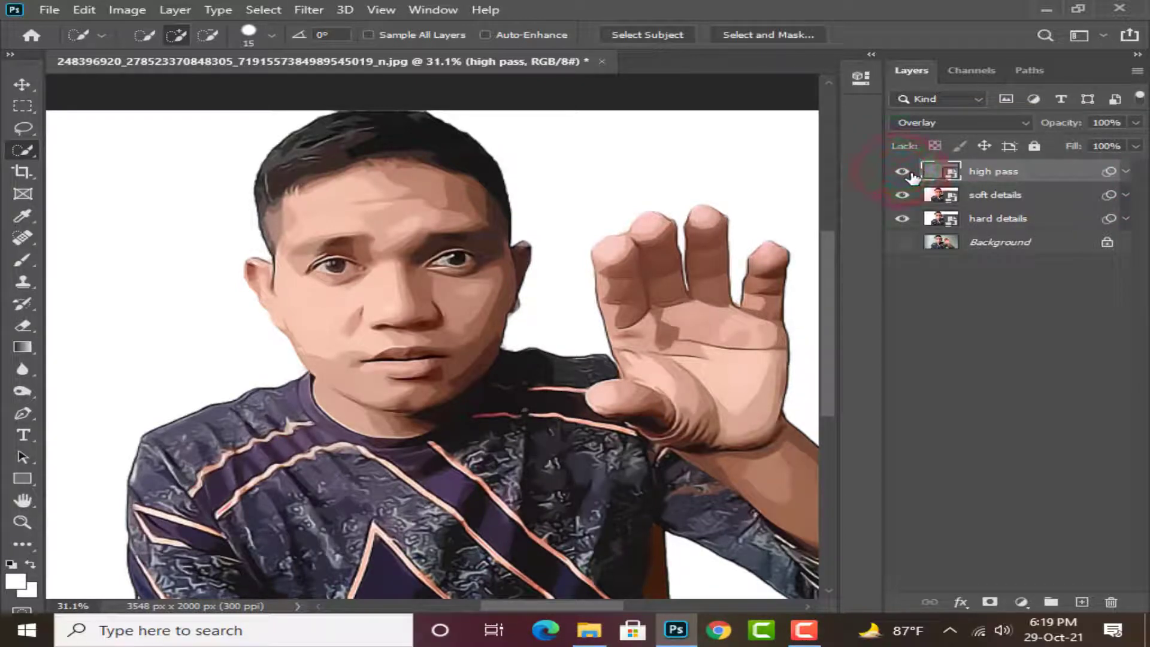
Step: Group the high pass, soft details and hard details layers and name the group effect
key("shift")
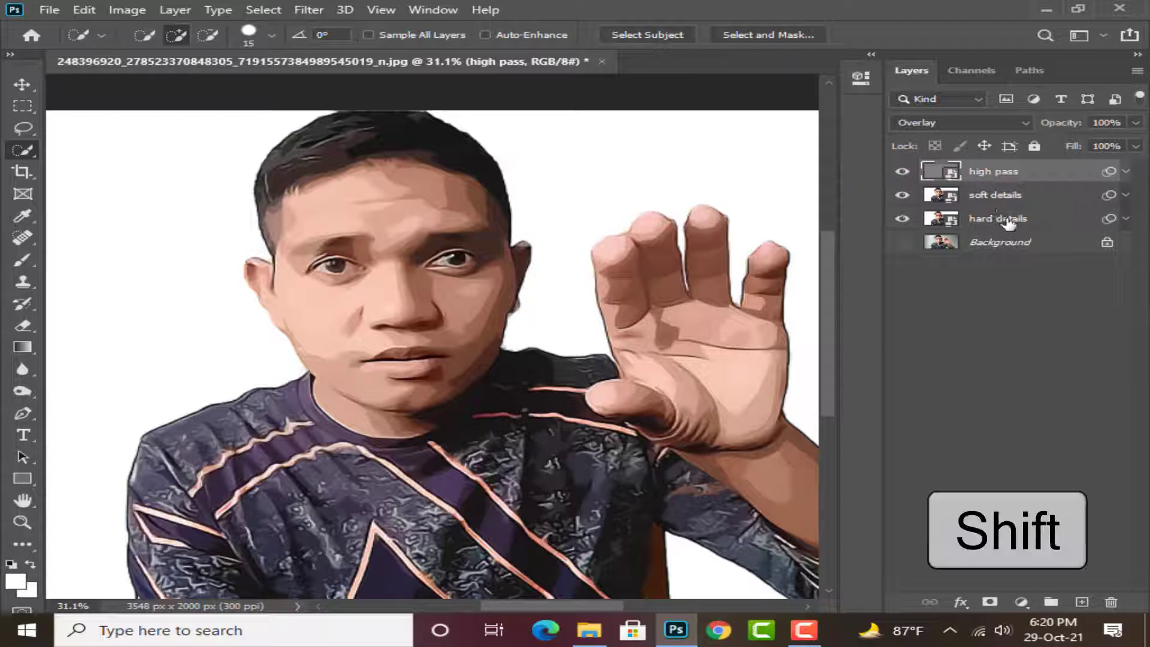
left_click(1010, 222, "shift")
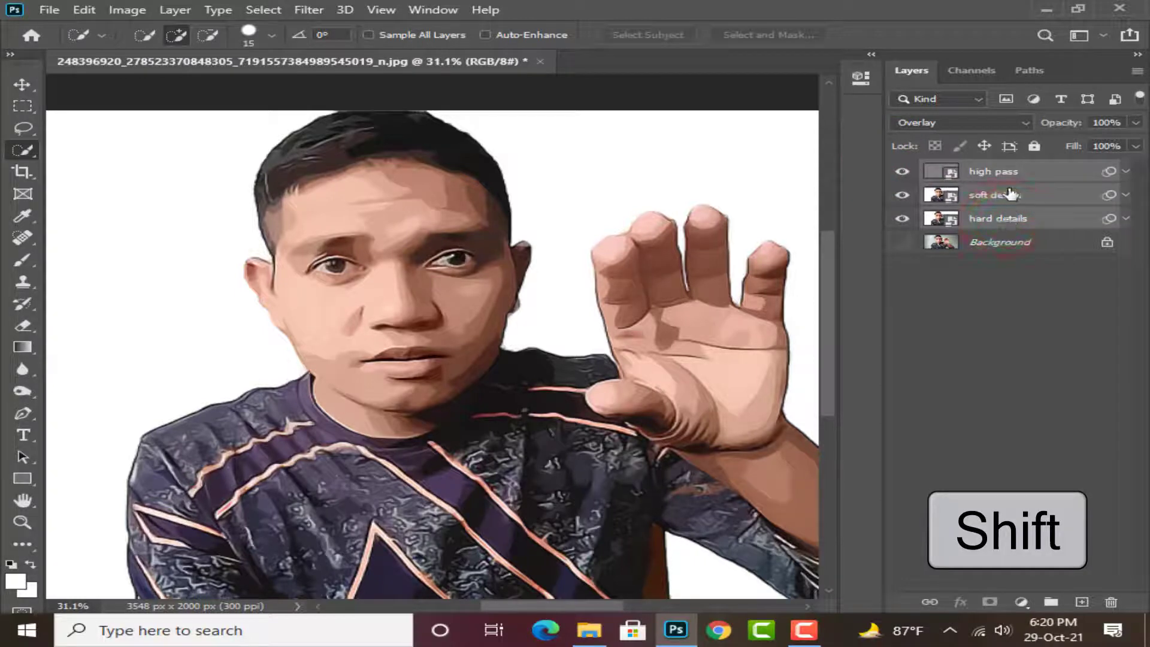
left_click_drag(1010, 190, 1049, 602)
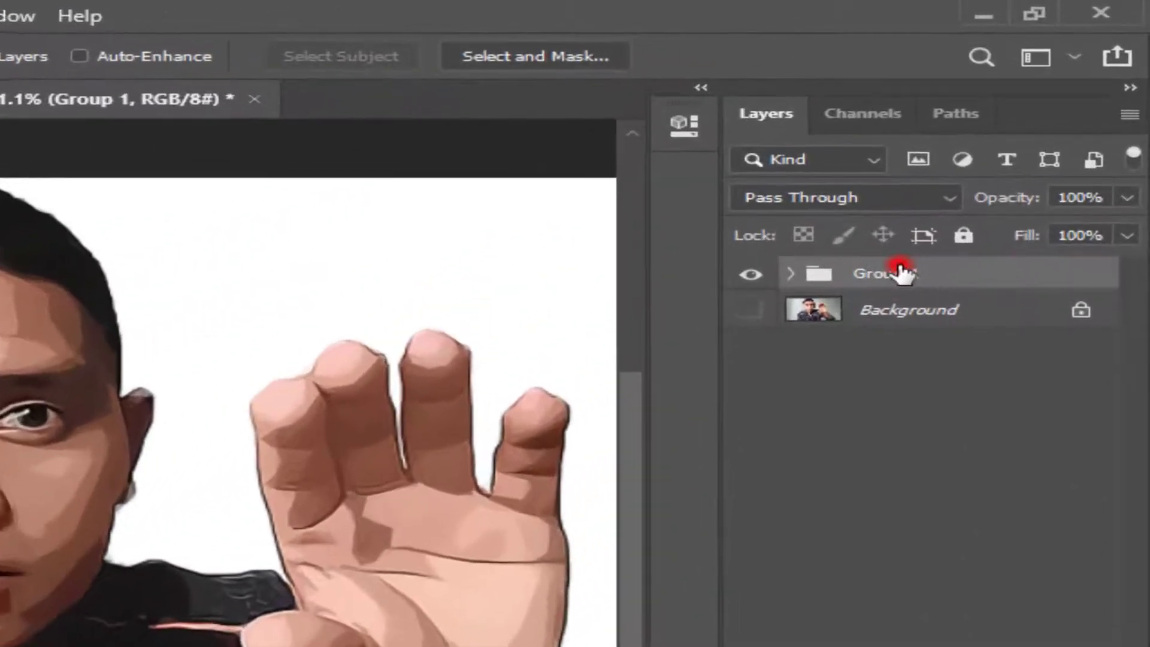
double_click(995, 168)
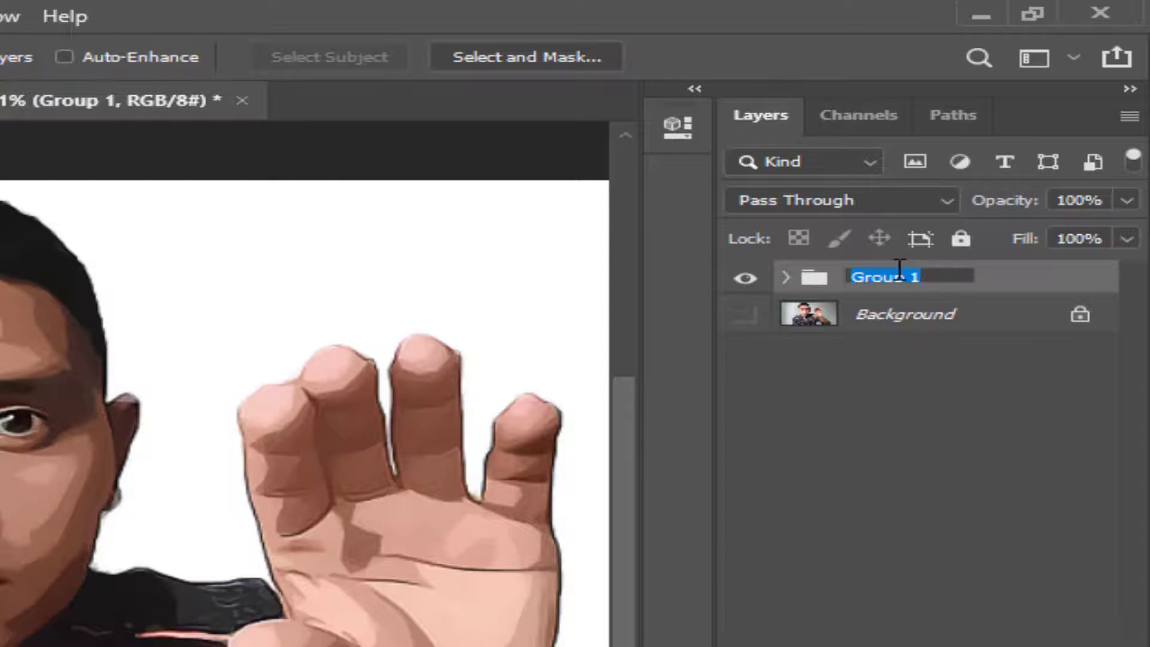
type("effe")
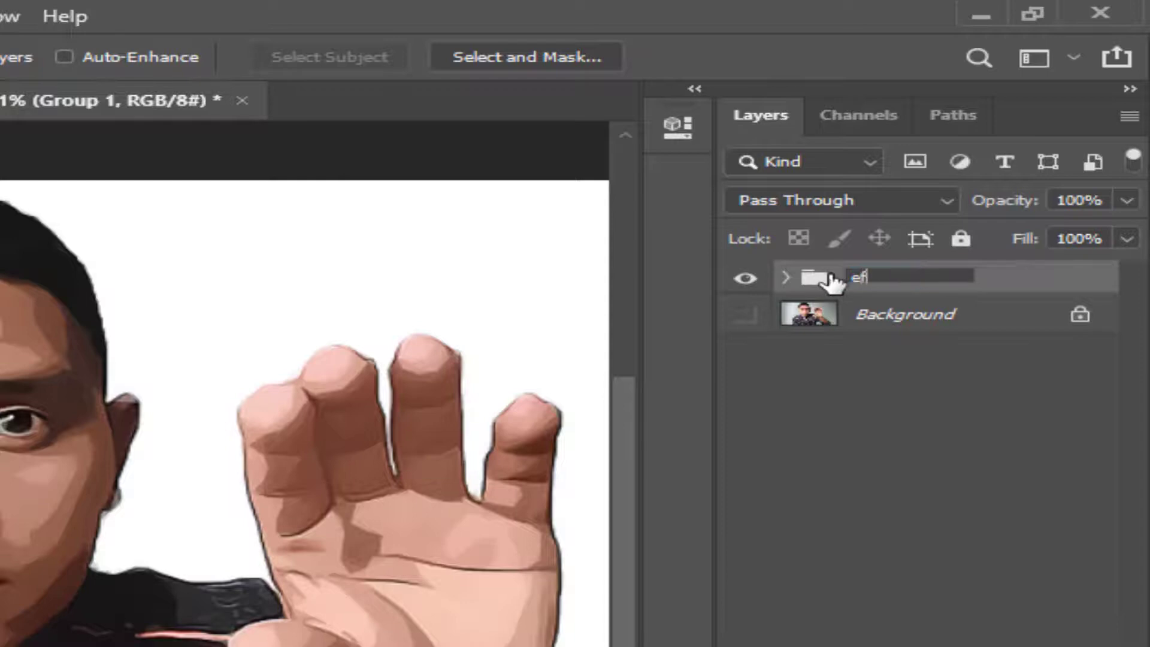
type("ct")
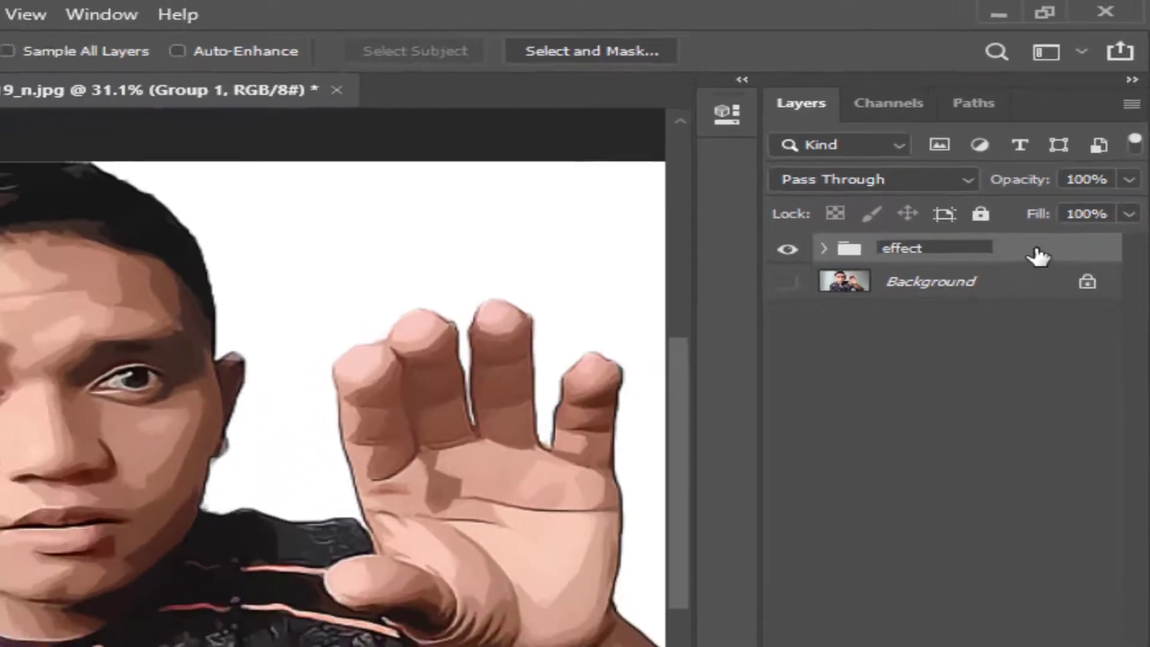
left_click(1038, 256)
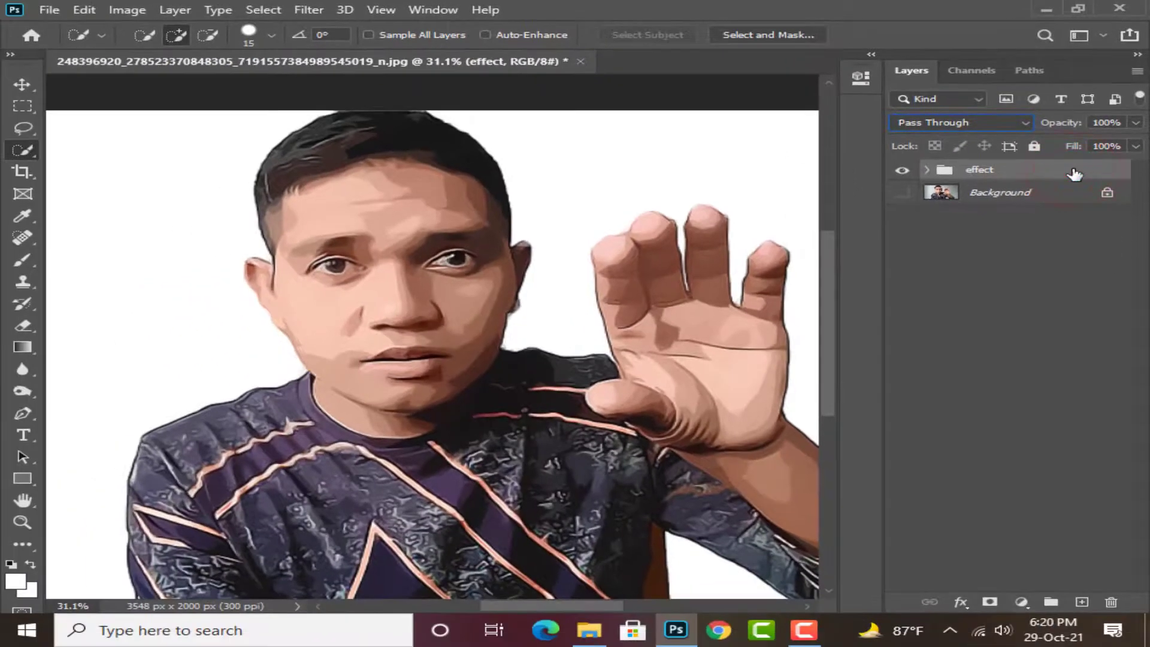
Step: Add a Levels adjustment layer above the effect group with input black 18, input white 238 and output black 1
left_click(1021, 602)
left_click(1022, 365)
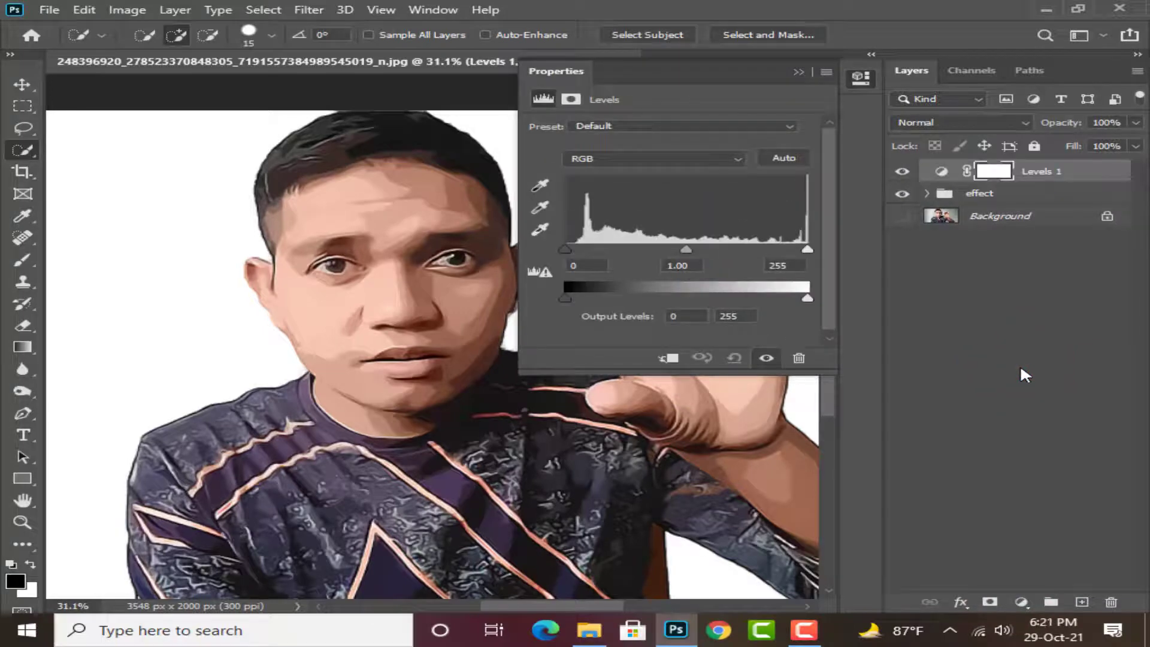
left_click(567, 298)
double_click(574, 265)
type("1")
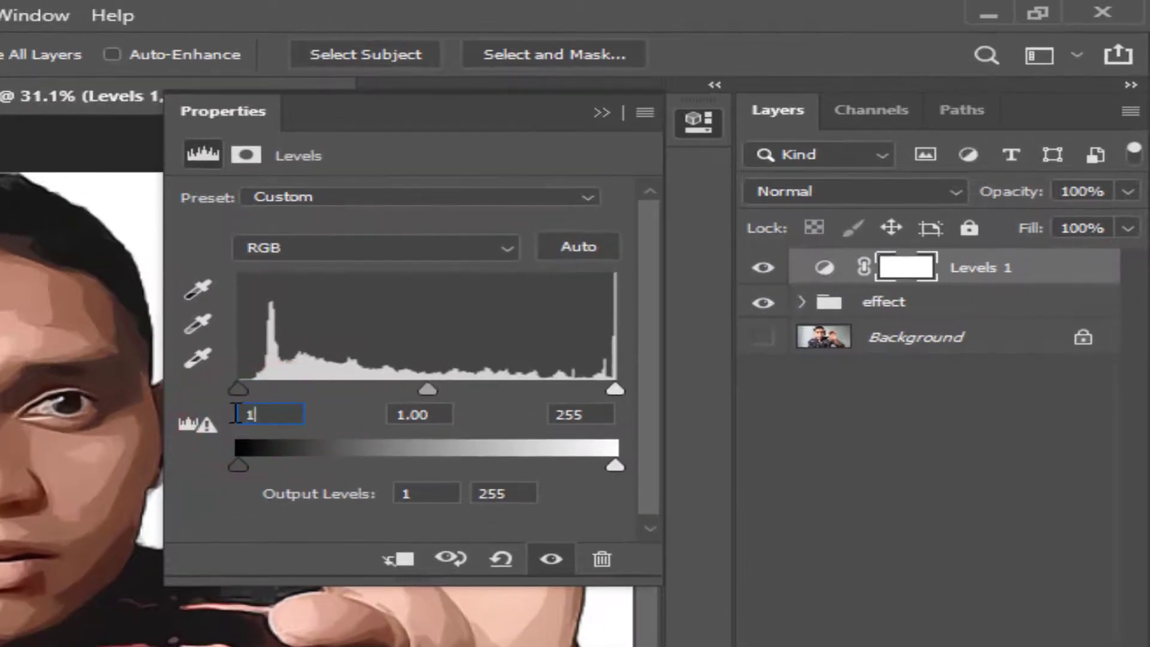
type("8")
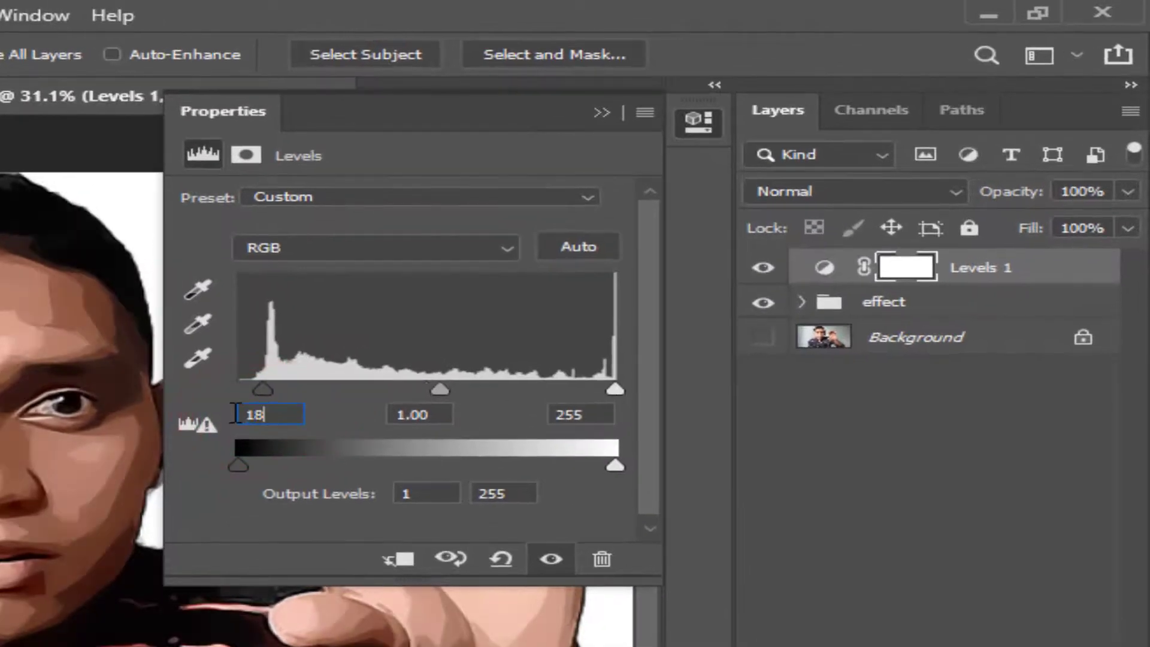
double_click(588, 415)
type("238")
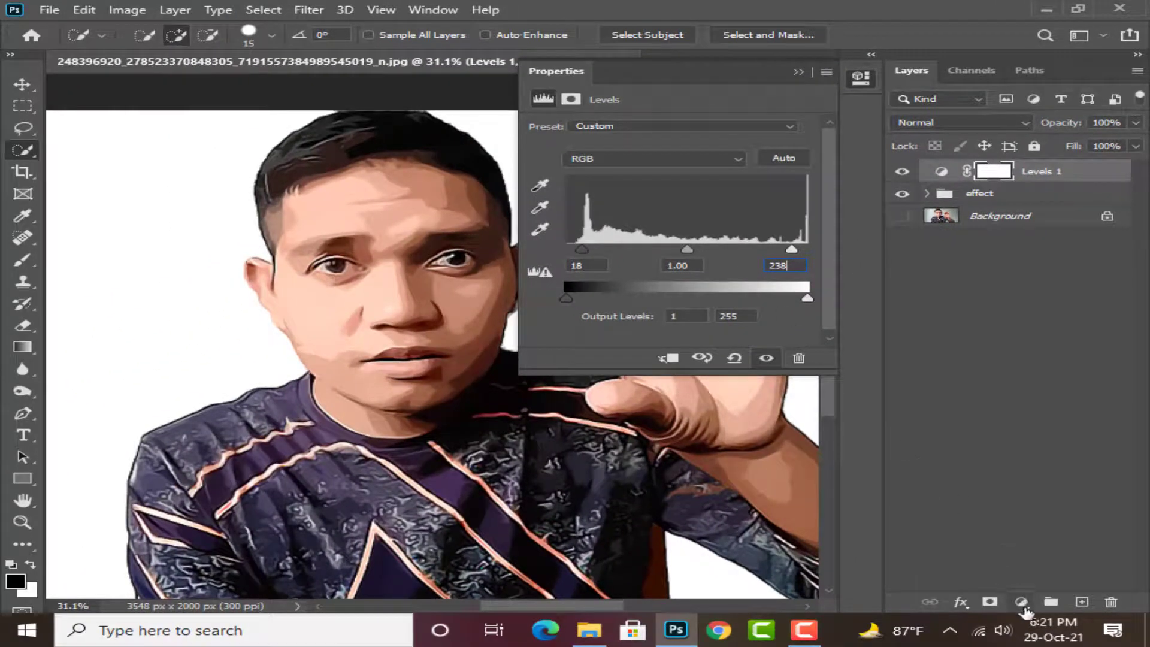
Step: Add a Vibrance adjustment layer above Levels with vibrance +25 and saturation +7
left_click(1023, 606)
left_click(998, 430)
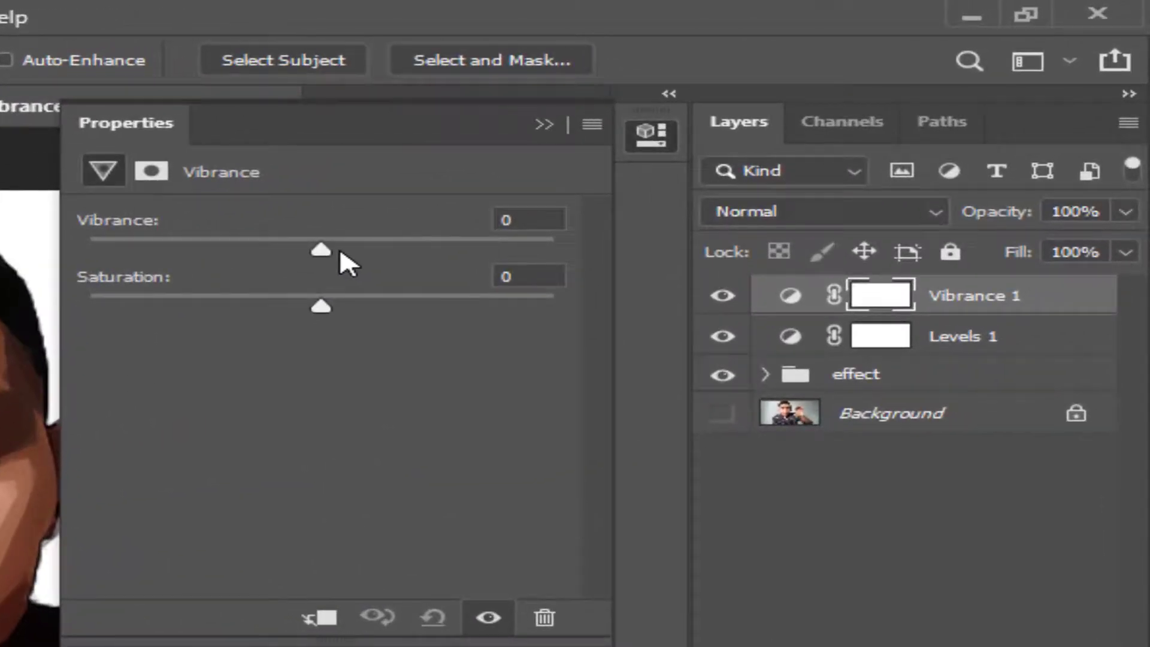
left_click_drag(321, 250, 381, 259)
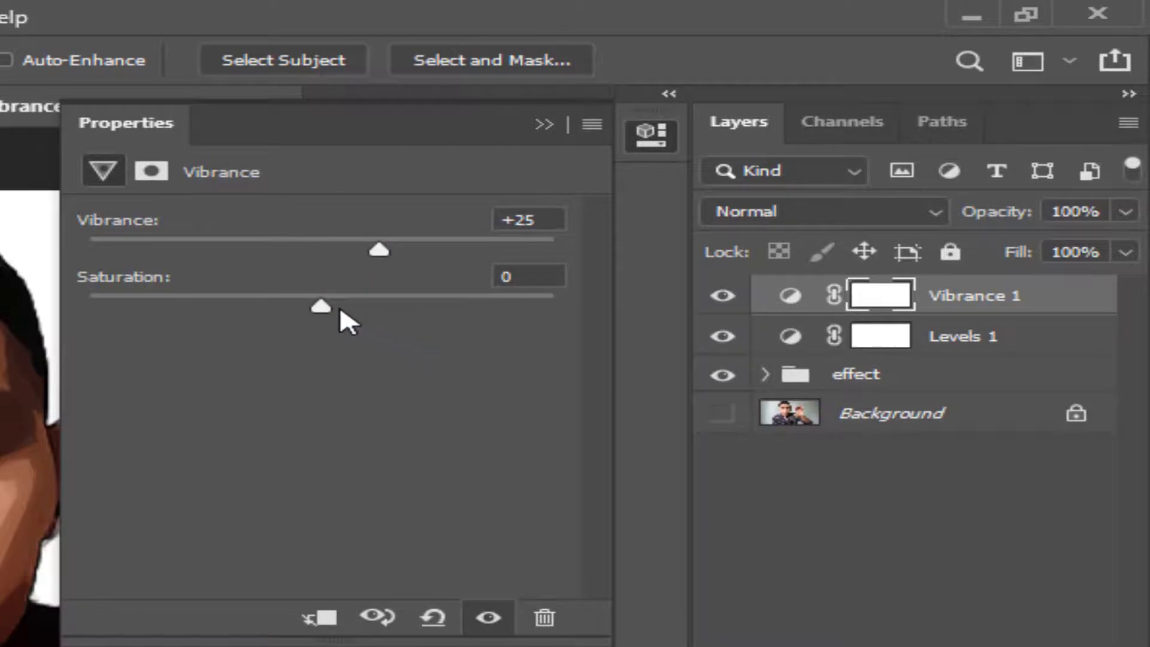
left_click_drag(321, 307, 337, 308)
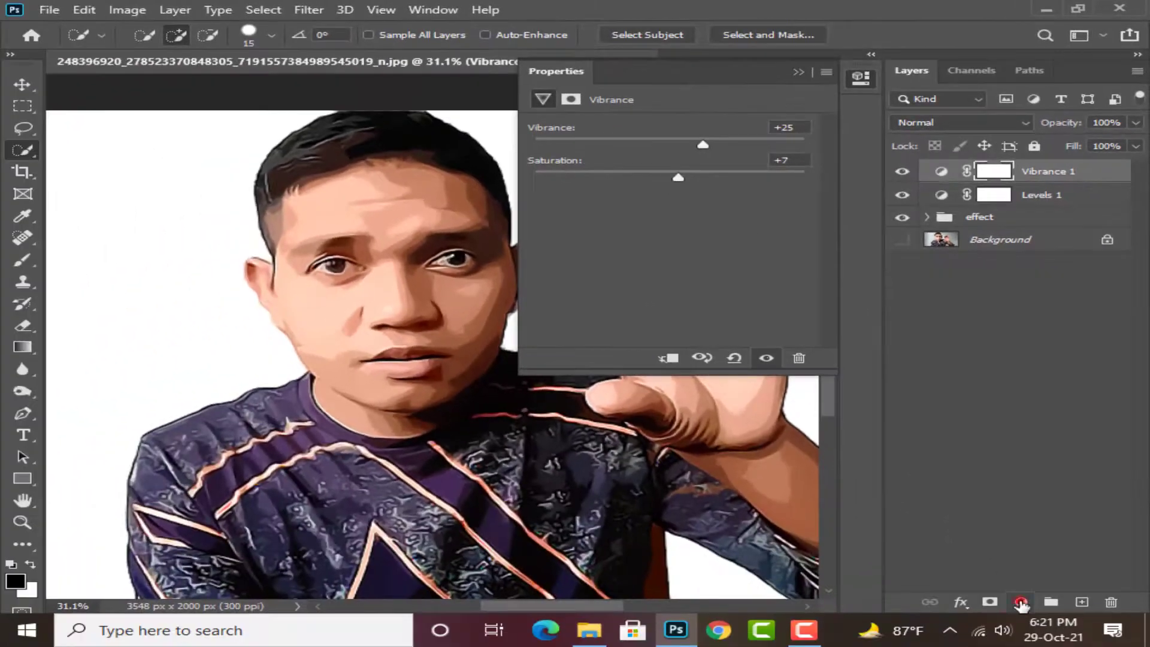
Step: Add a Color Balance adjustment layer above Vibrance with midtones cyan–red +11, magenta–green -9 and yellow–blue -4
left_click(1022, 602)
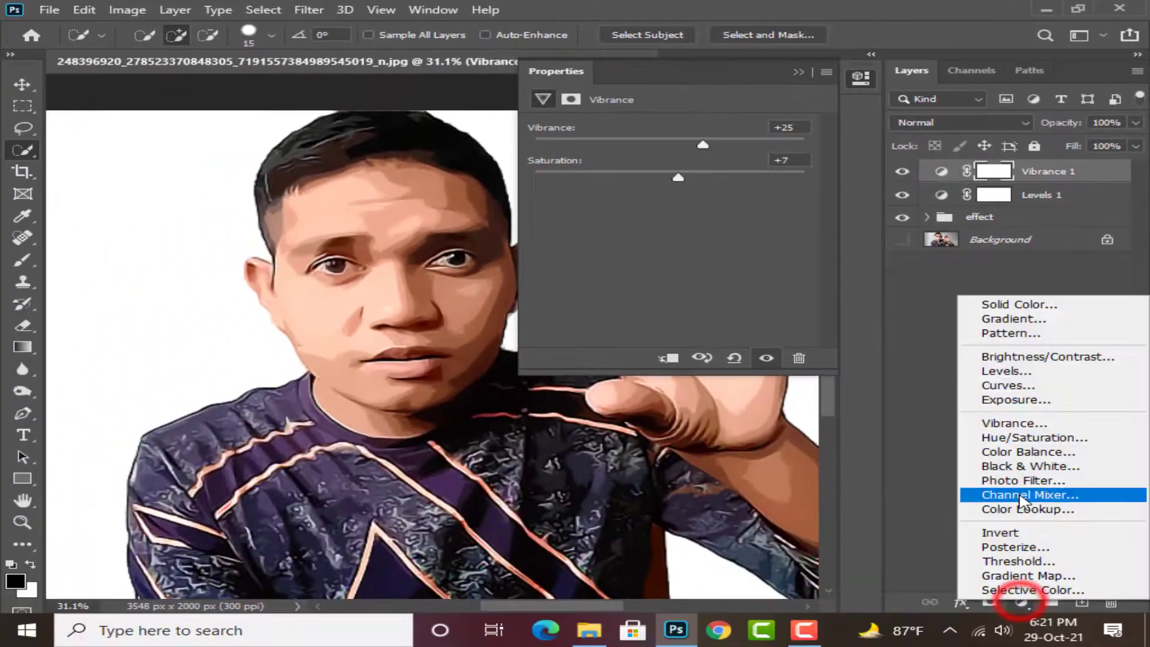
left_click(1012, 452)
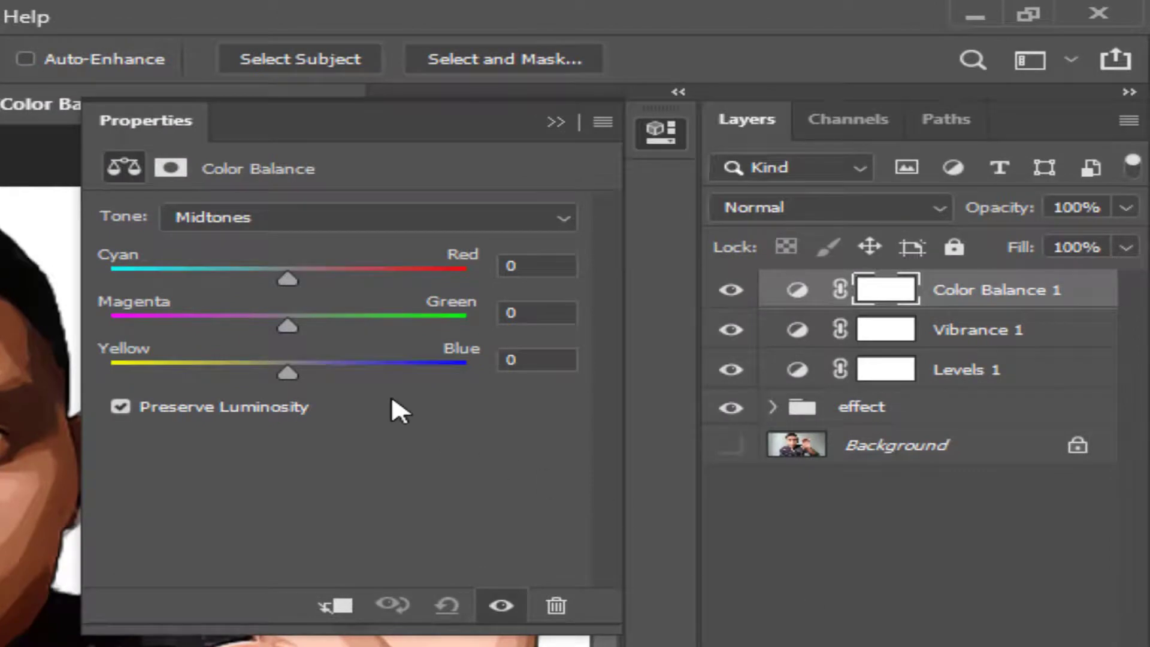
mouse_move(292, 275)
left_mouse_down()
mouse_move(283, 276)
mouse_move(310, 283)
left_mouse_up()
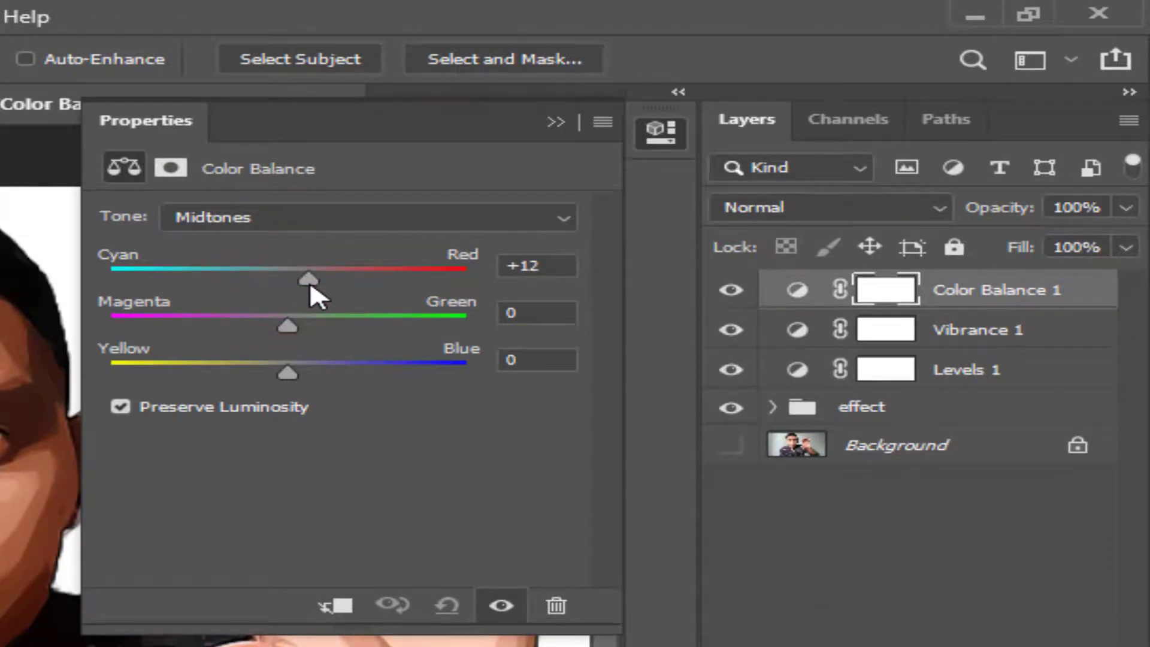
left_click_drag(289, 331, 273, 327)
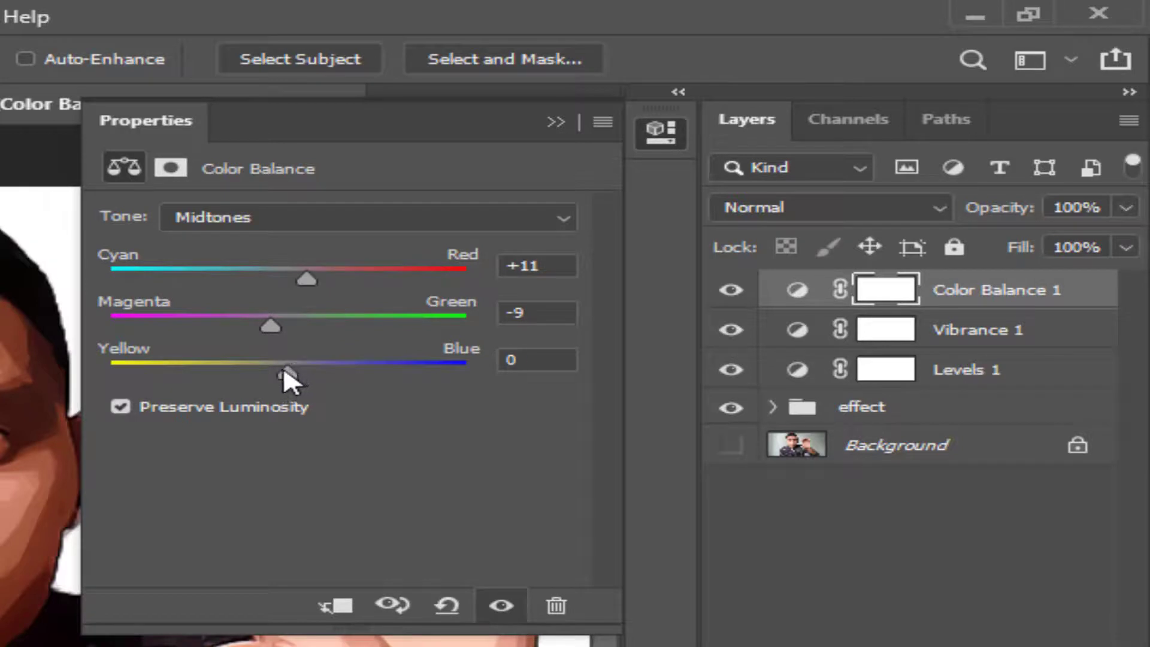
left_click_drag(284, 371, 282, 364)
Step: Set the Color Balance shadows to cyan–red -4 and magenta–green -5, and shift yellow–blue slightly towards blue
left_click(309, 216)
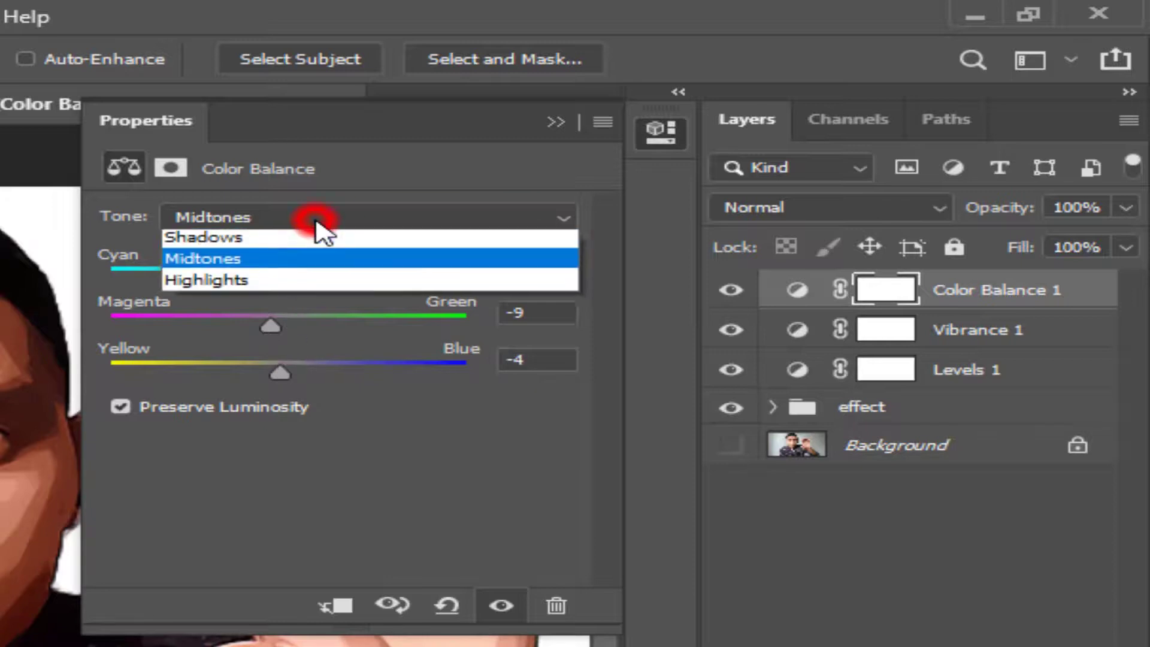
left_click(310, 242)
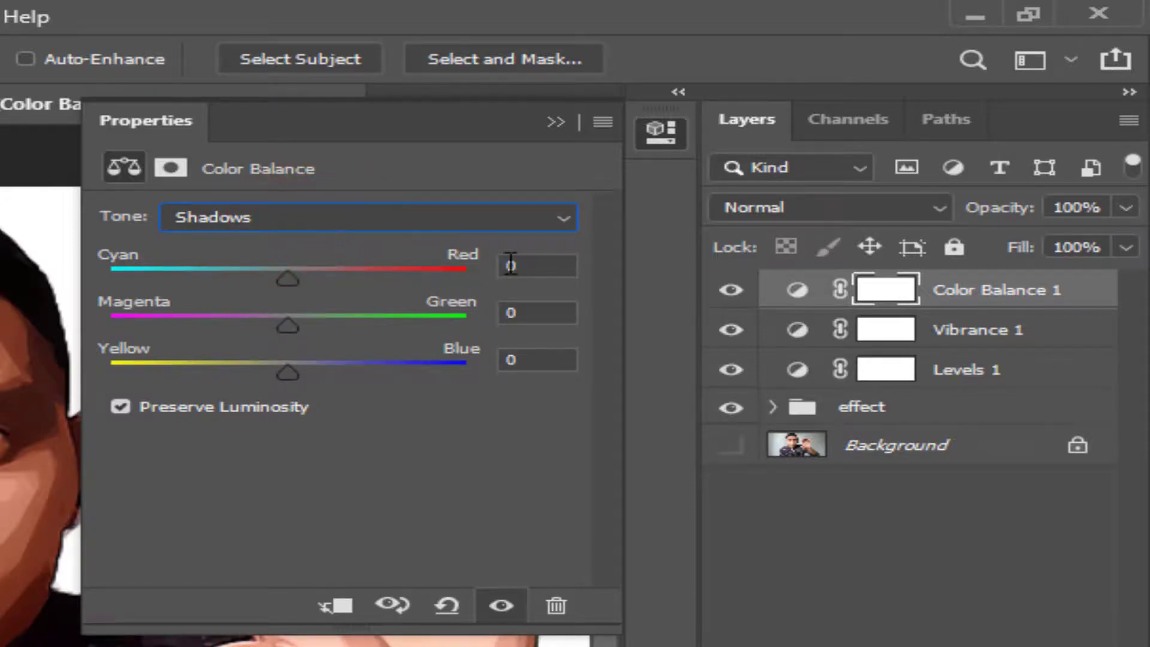
left_click_drag(284, 275, 286, 286)
left_click_drag(284, 331, 273, 330)
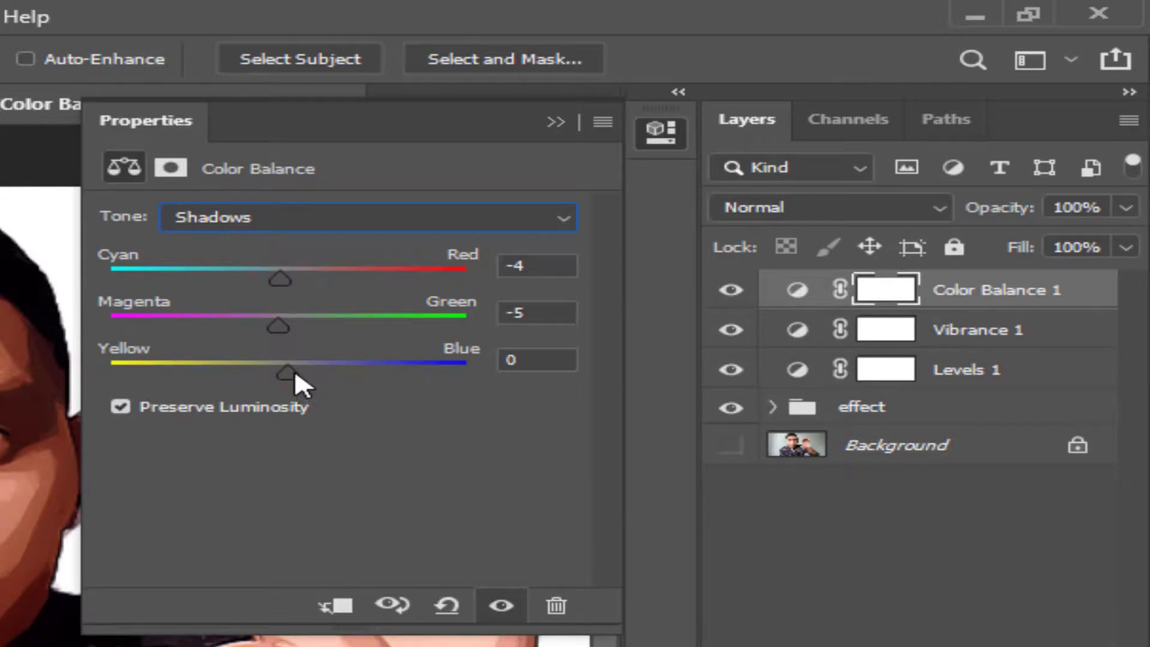
left_click_drag(295, 375, 298, 374)
Step: Set the Color Balance highlights to cyan–red -5 and yellow–blue +11, and collapse the adjustment's properties
left_click(372, 206)
left_click(357, 283)
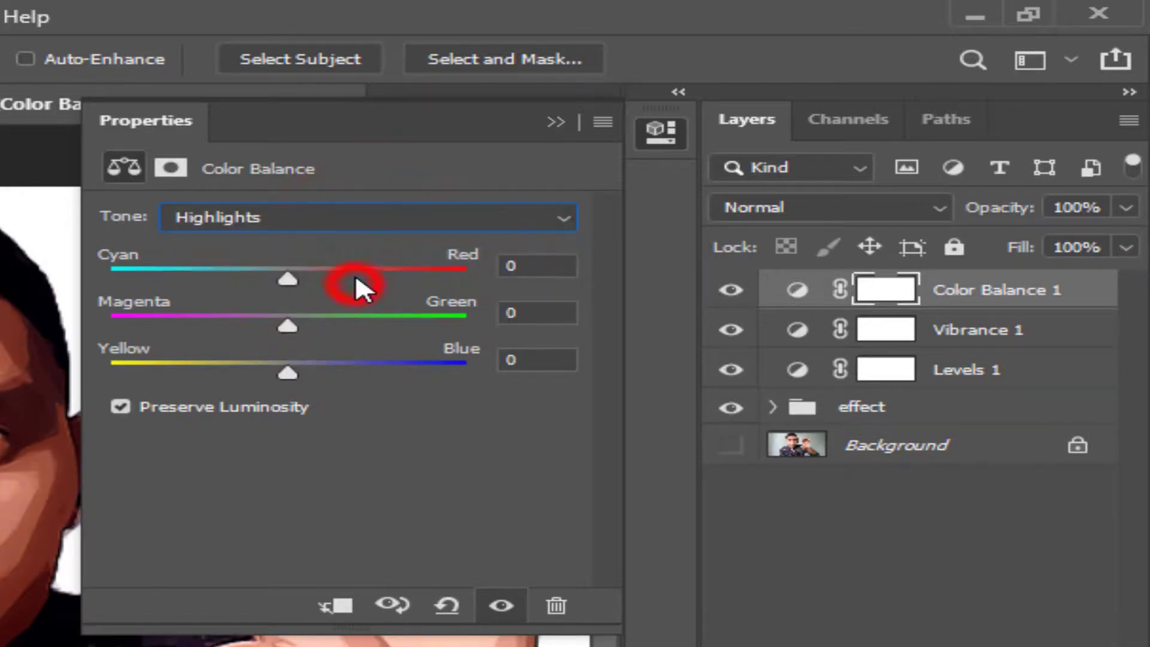
left_click(289, 280)
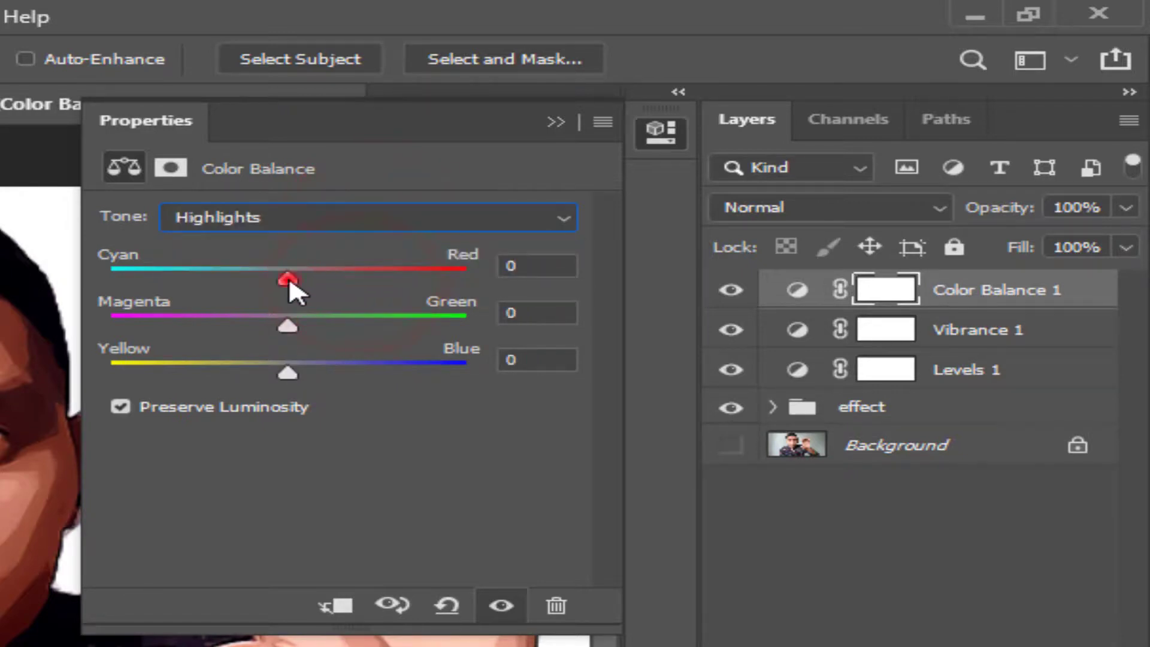
left_click_drag(289, 276, 278, 279)
left_click_drag(291, 375, 308, 372)
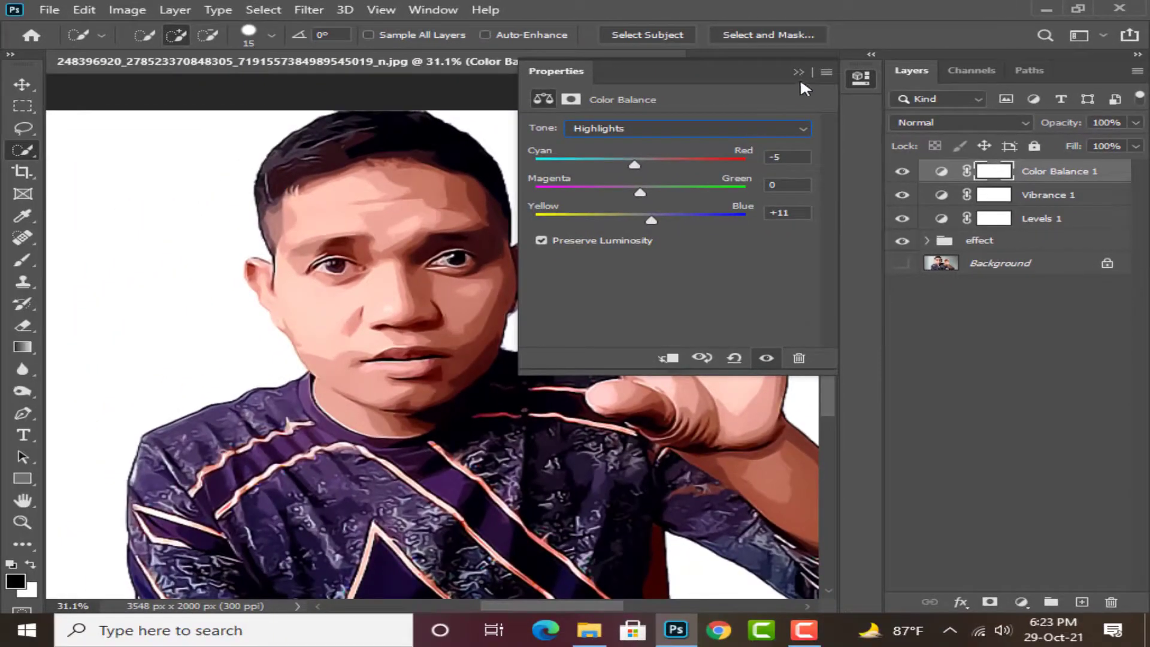
left_click(799, 72)
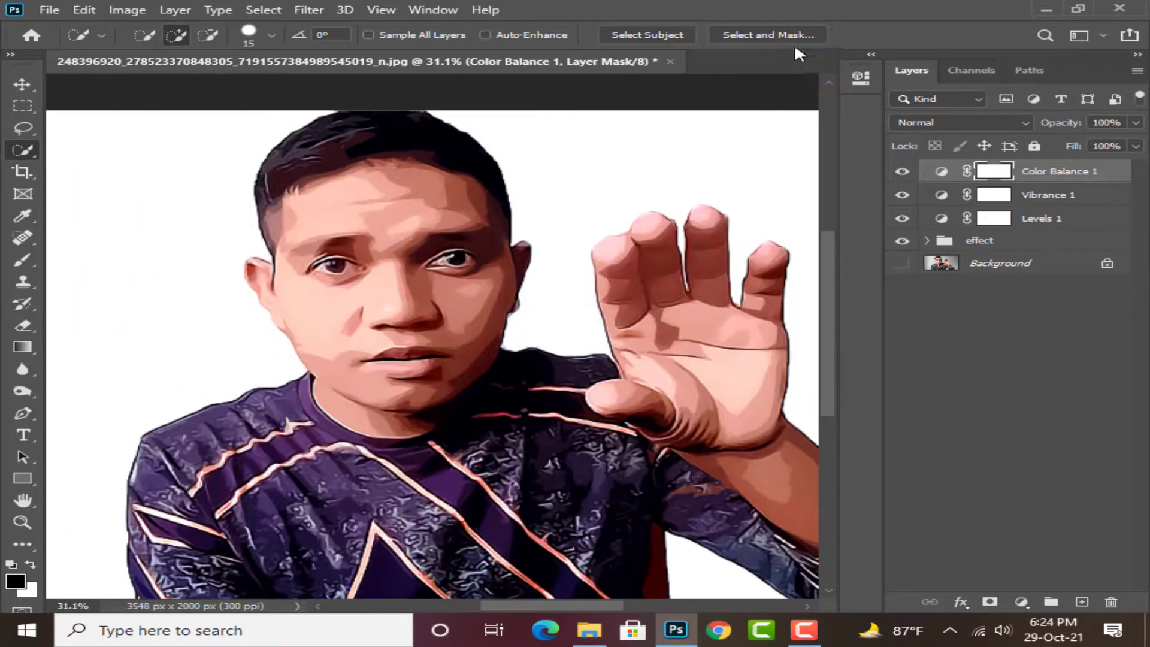
Step: Compare the image with the Color Balance layer hidden and shown
left_click(902, 172)
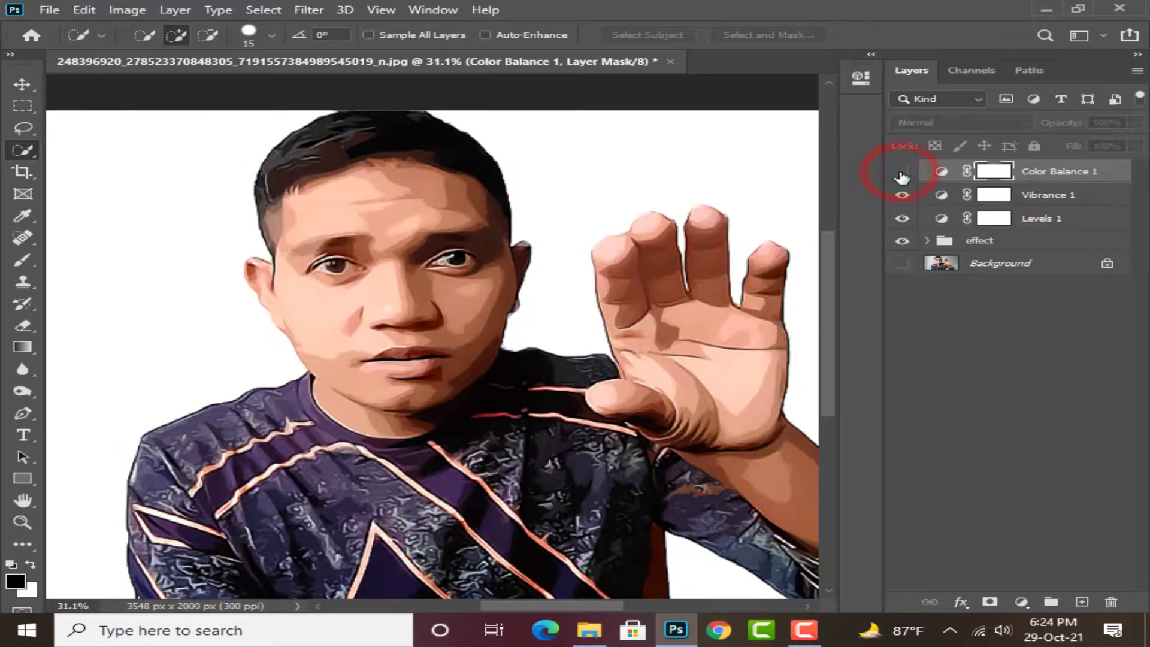
left_click(901, 175)
left_click(902, 175)
left_click(901, 174)
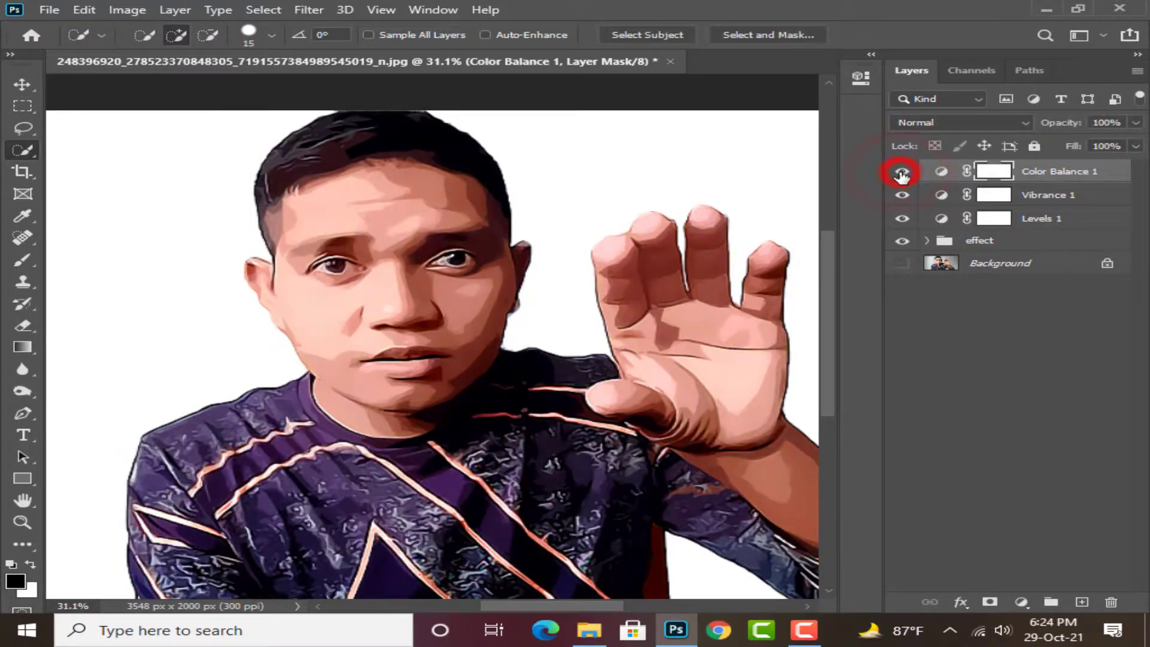
Step: Group the Color Balance, Vibrance and Levels layers and name the group adjustments
left_click(1039, 220, "shift")
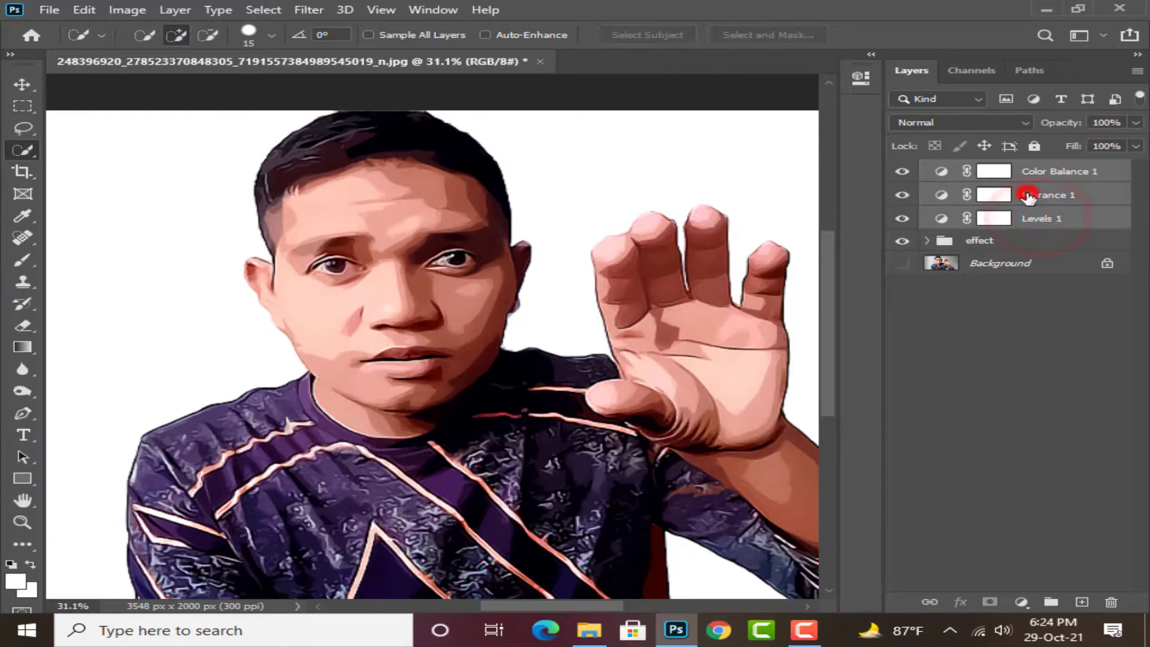
left_click_drag(1034, 194, 1051, 599)
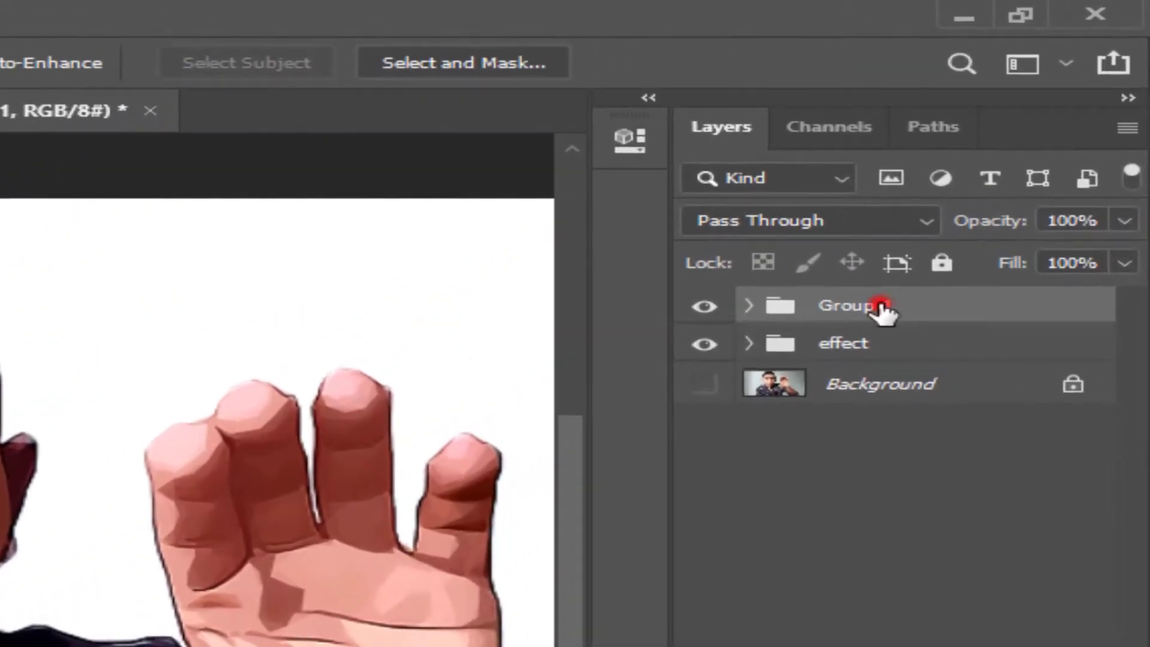
double_click(933, 248)
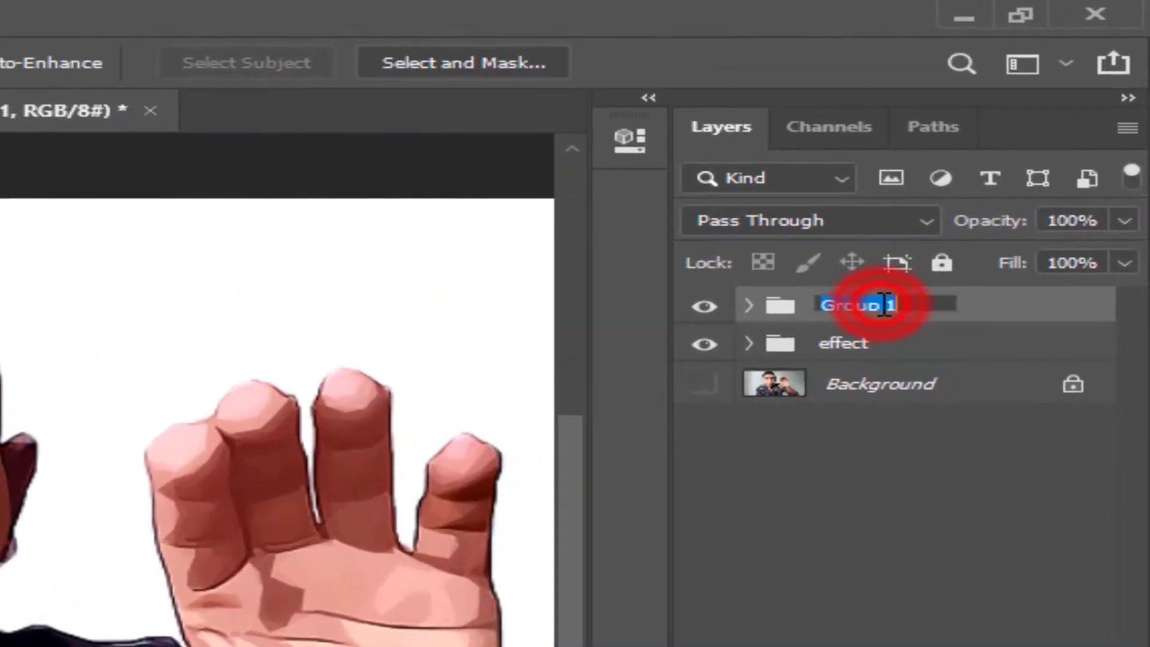
type("ad")
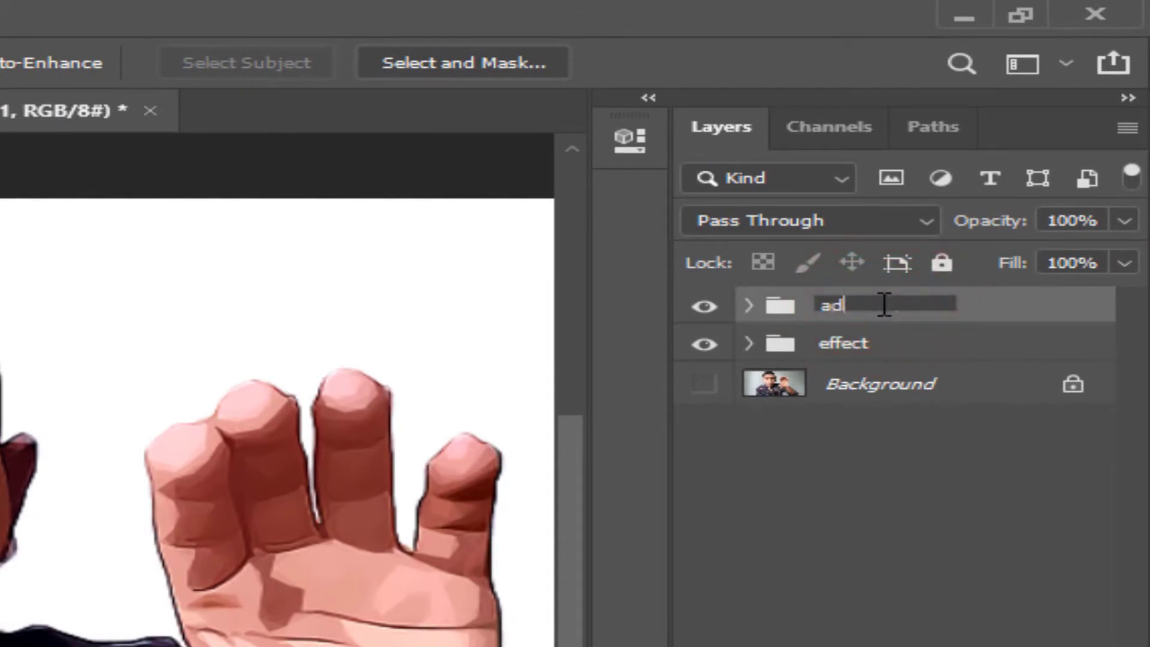
type("justments")
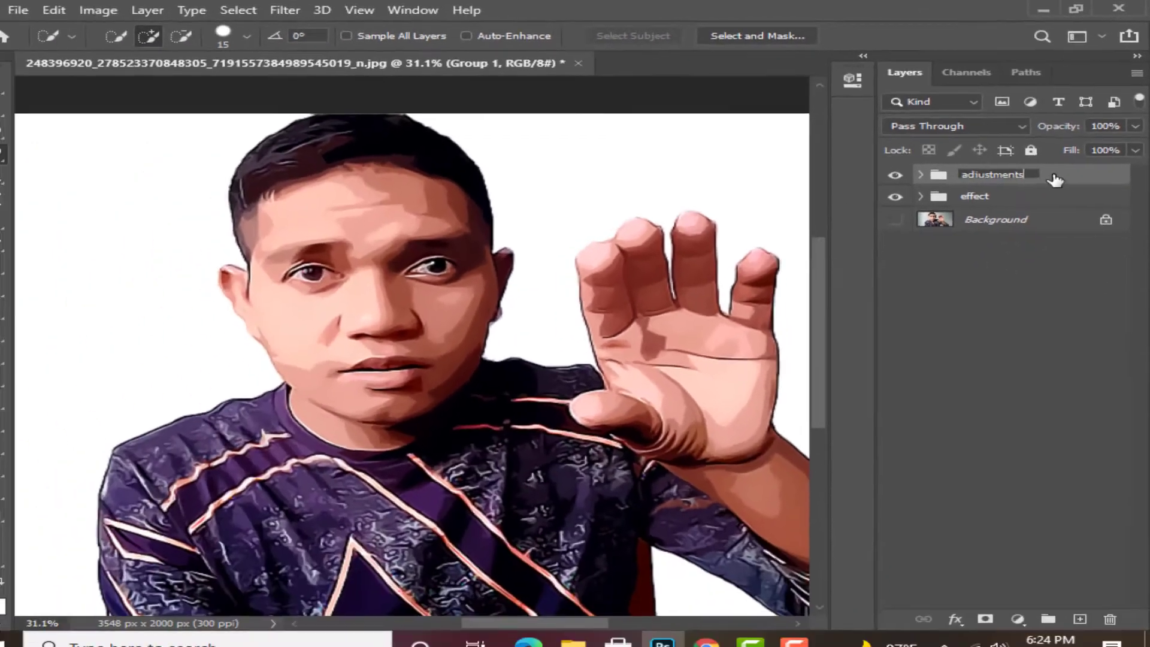
left_click(1018, 311)
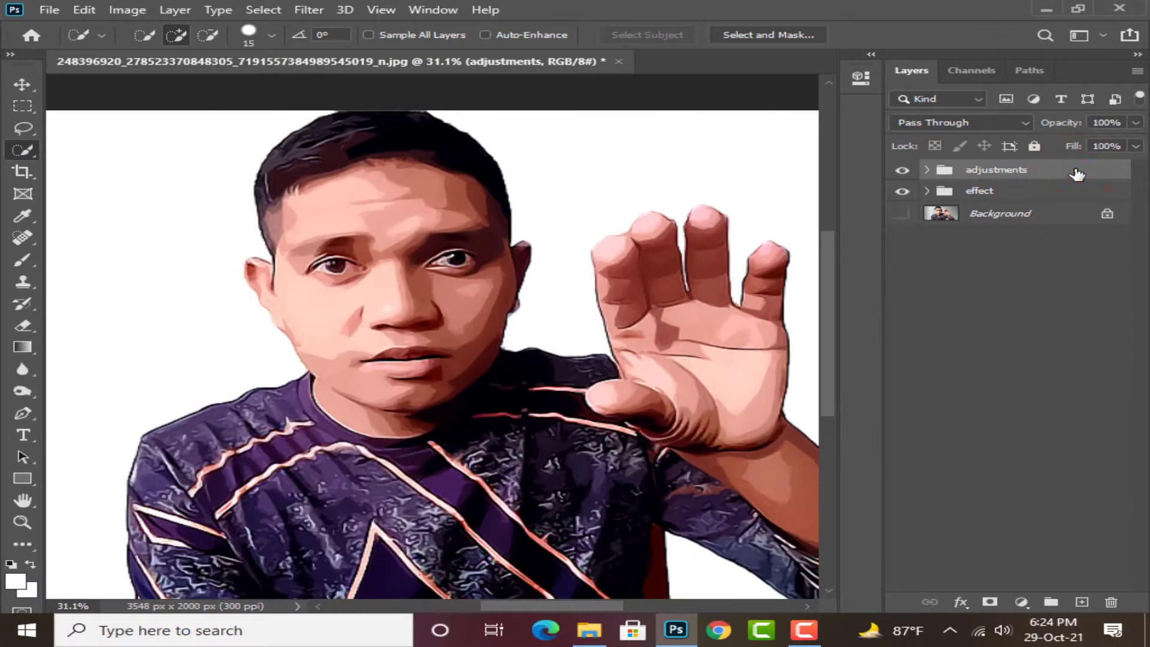
Step: Make the Background layer visible and compare the original photo with the effect and adjustments groups hidden and shown
left_click(901, 189)
left_click(902, 170)
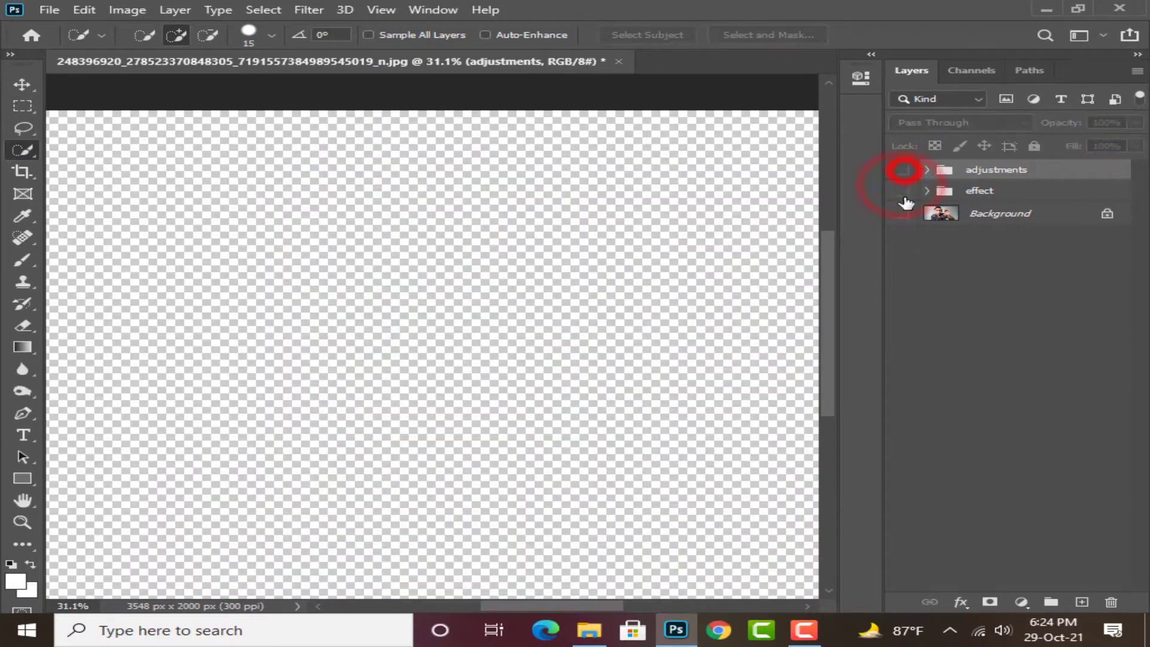
left_click(901, 214)
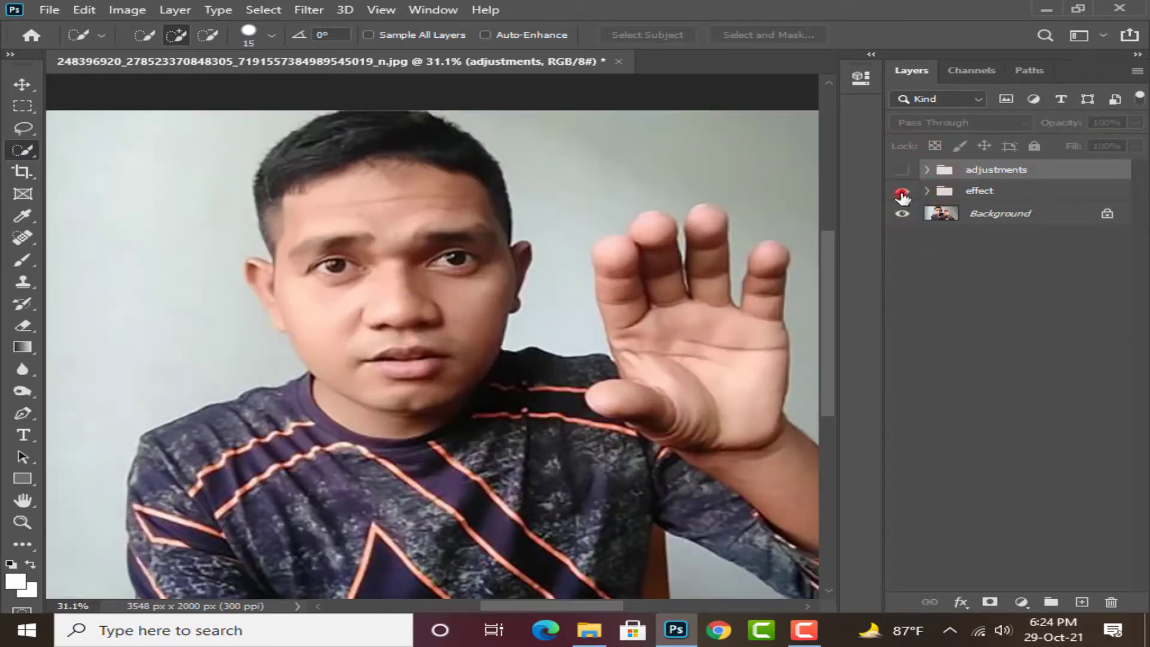
left_click(902, 190)
left_click(902, 170)
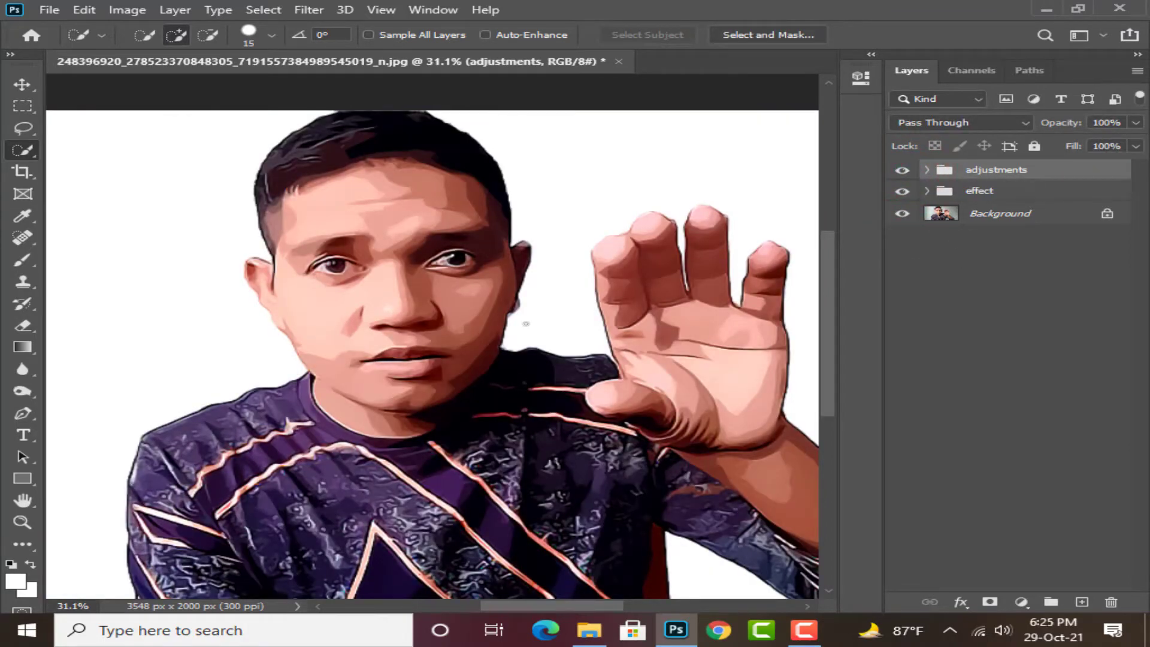
scroll(521, 324, "up", 3)
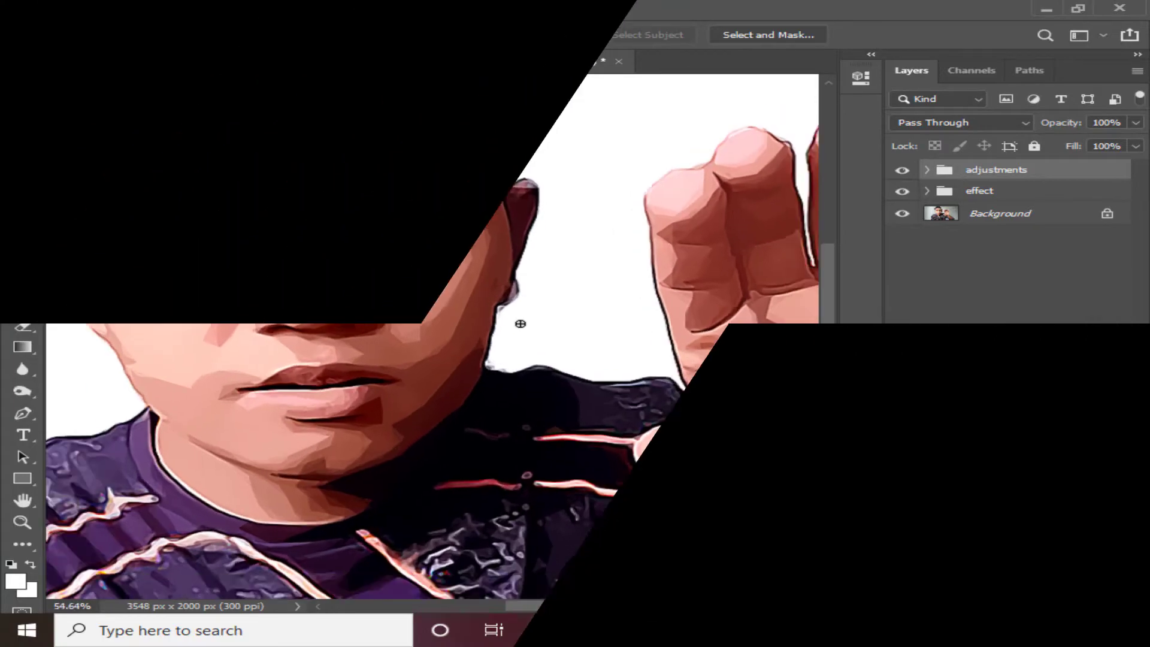